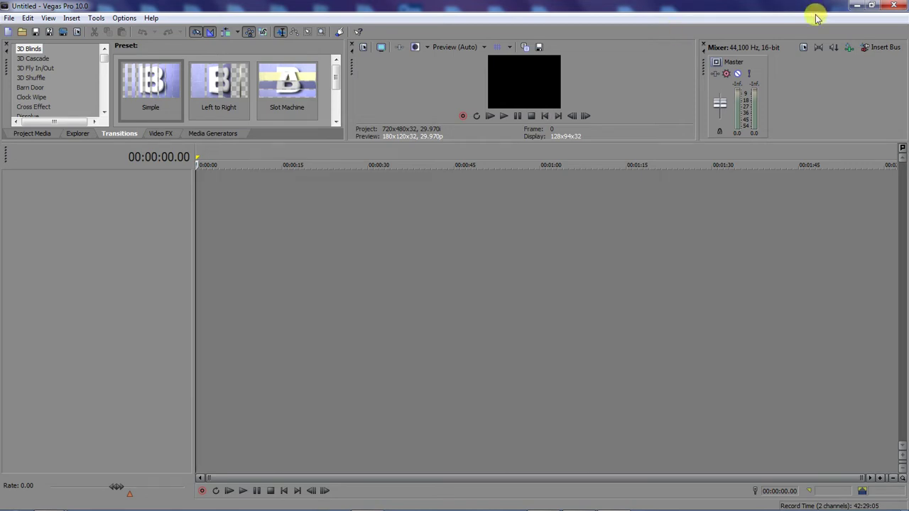
Step: Add tut1.mp3 from the desktop to the start of the empty timeline
{"action": "left_click", "coordinate": [871, 5]}
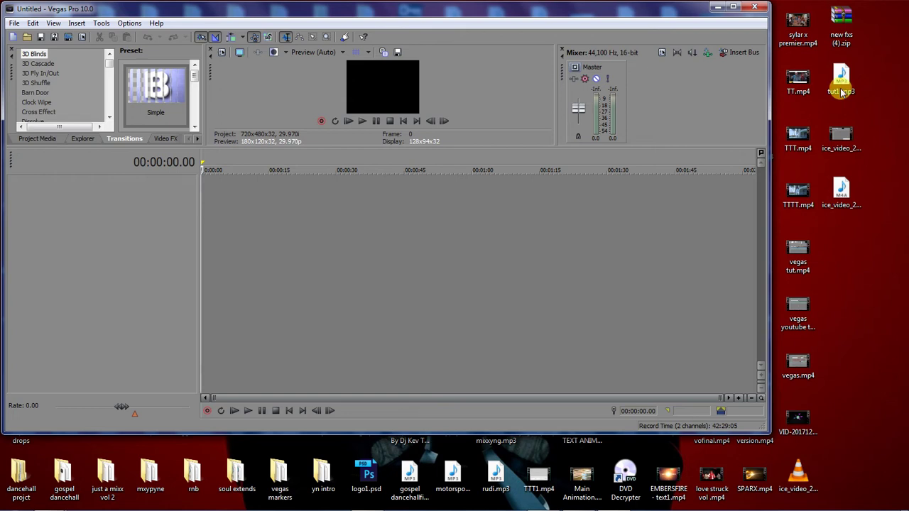
{"action": "left_click_drag", "start_coordinate": [841, 78], "coordinate": [390, 235]}
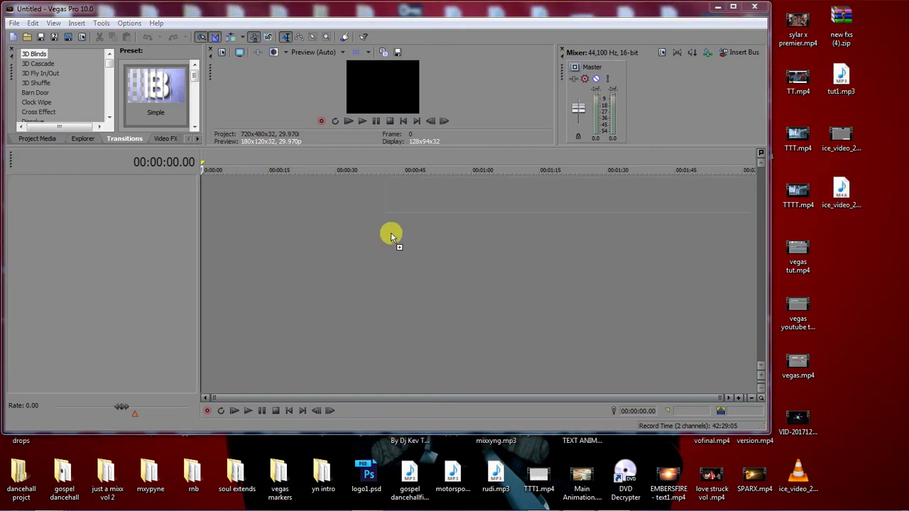
{"action": "left_click_drag", "start_coordinate": [226, 194], "coordinate": [207, 184]}
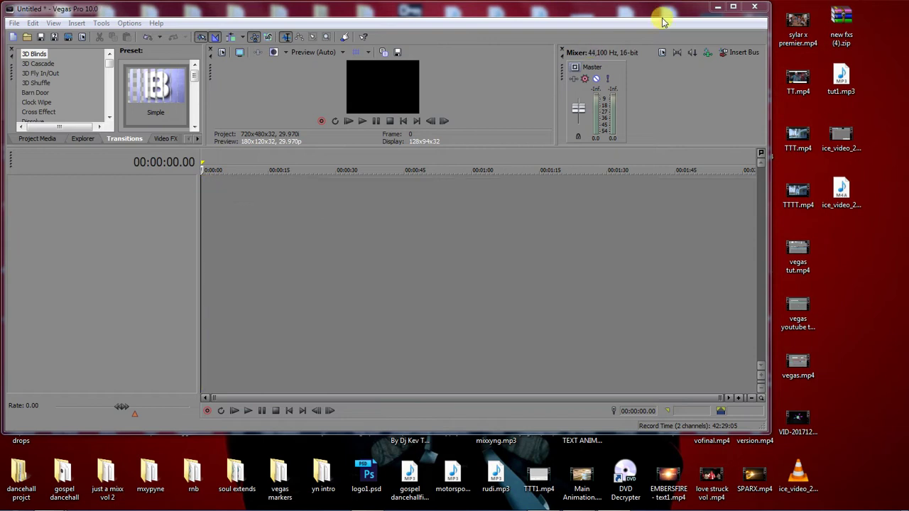
{"action": "left_click", "coordinate": [734, 9]}
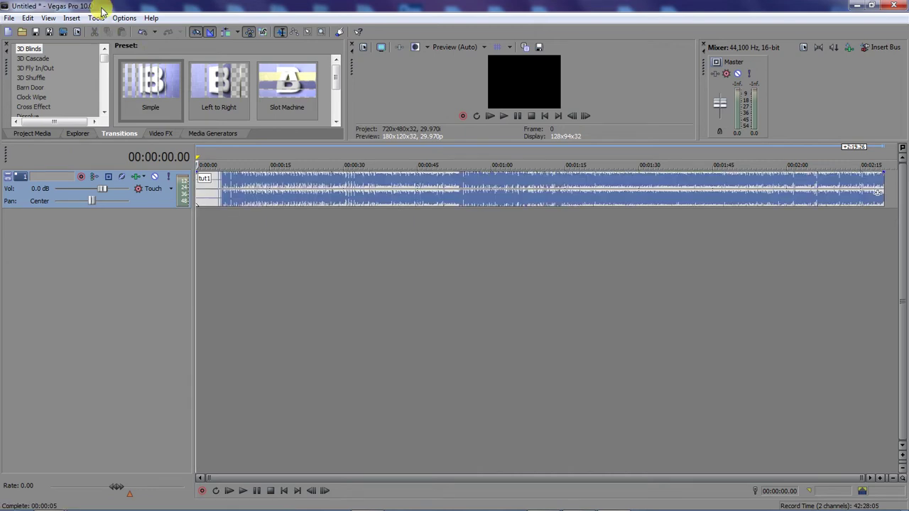
Step: Play the opening of the tut1 audio around 00:00:04.12 to locate where its sound begins
{"action": "left_click", "coordinate": [198, 189]}
{"action": "scroll", "coordinate": [198, 189], "scroll_direction": "up", "scroll_amount": 2}
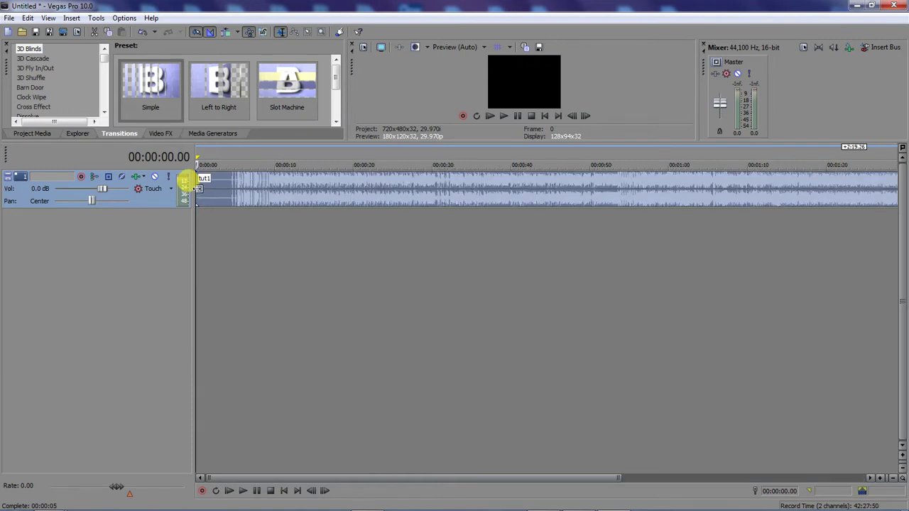
{"action": "scroll", "coordinate": [198, 188], "scroll_direction": "up", "scroll_amount": 2}
{"action": "scroll", "coordinate": [198, 189], "scroll_direction": "up", "scroll_amount": 2}
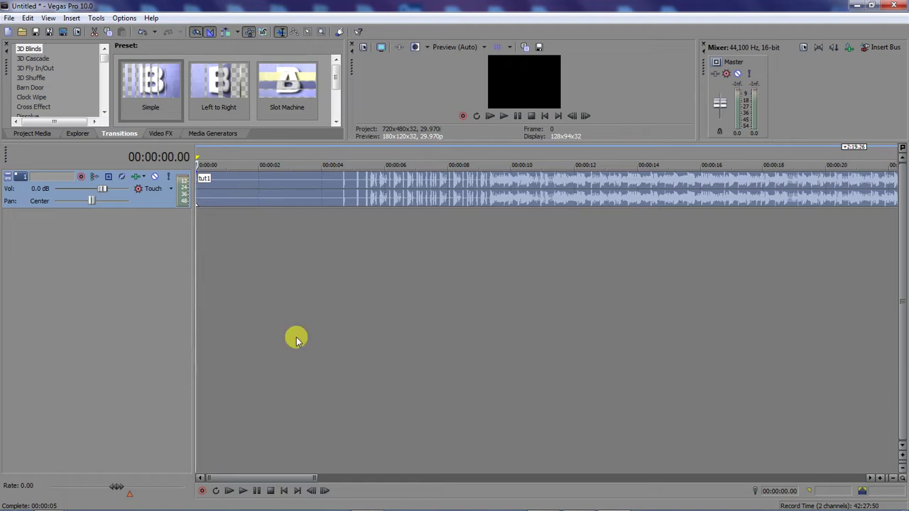
{"action": "mouse_move", "coordinate": [415, 503]}
{"action": "mouse_move", "coordinate": [367, 501]}
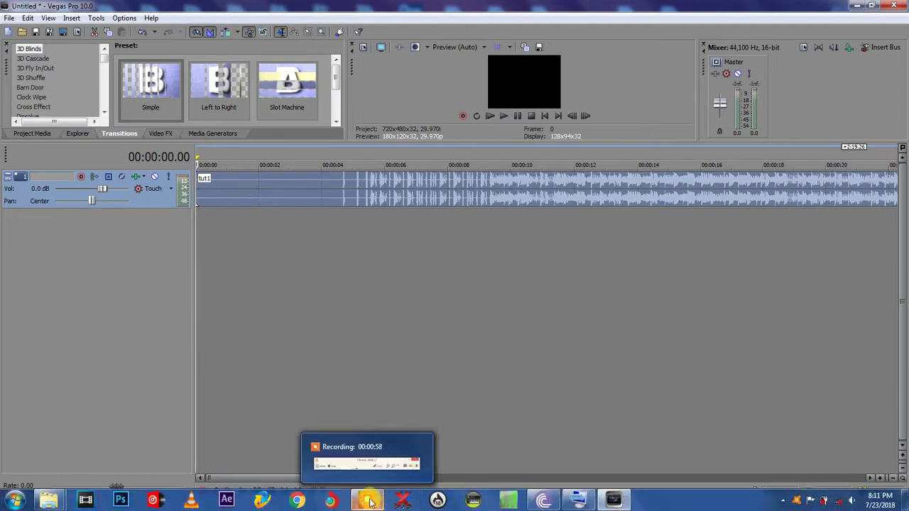
{"action": "mouse_move", "coordinate": [358, 453]}
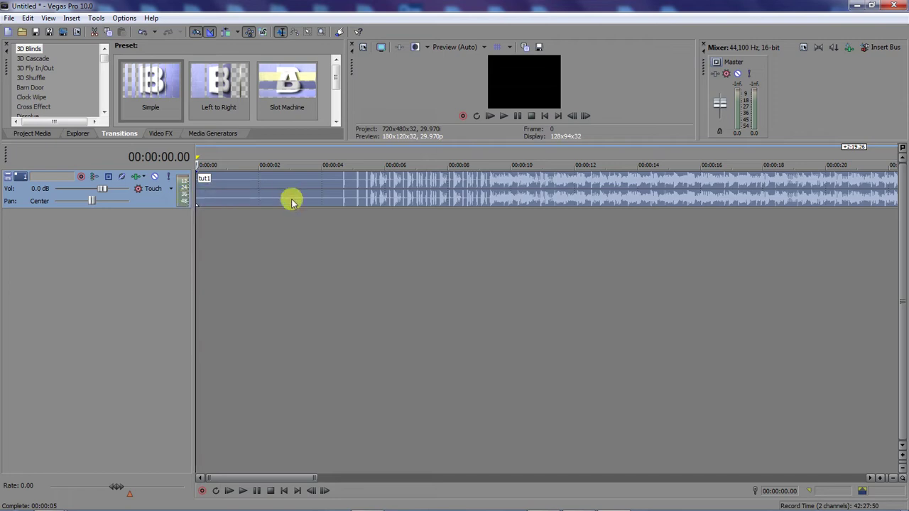
{"action": "left_click", "coordinate": [332, 199]}
{"action": "key", "text": "space"}
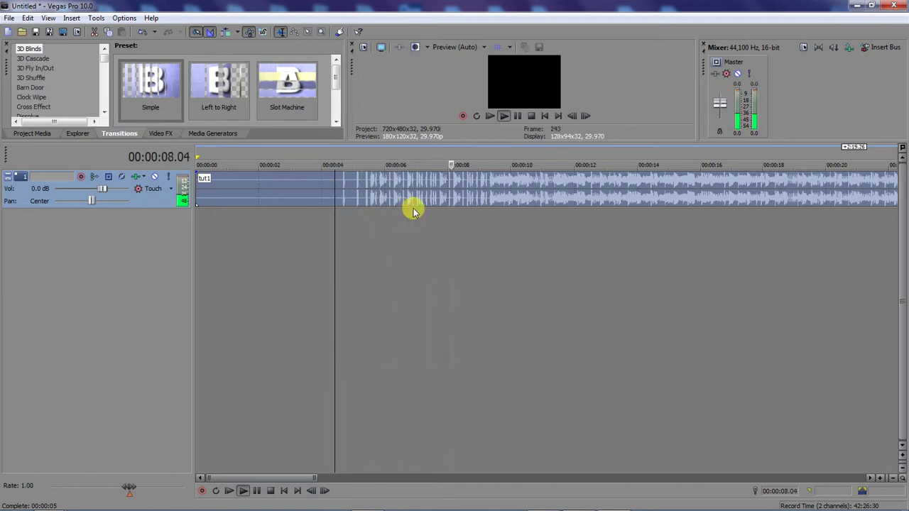
{"action": "key", "text": "space"}
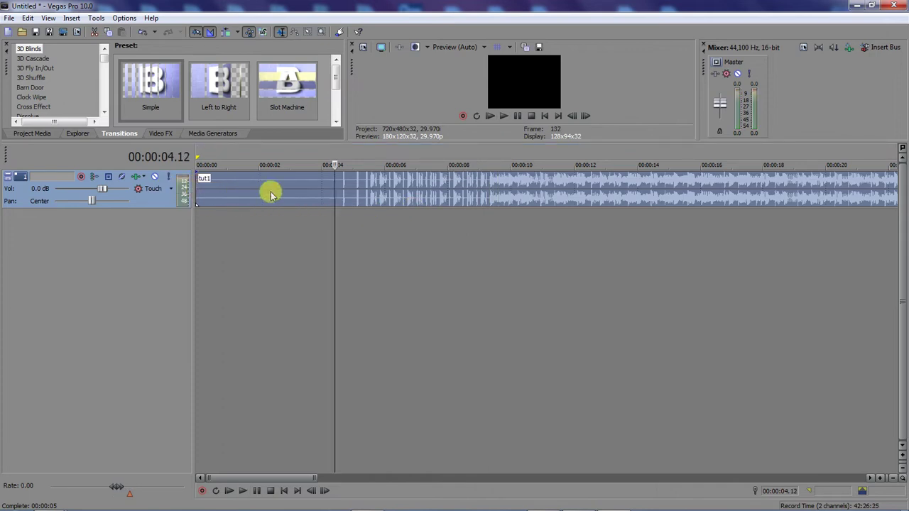
{"action": "left_click", "coordinate": [205, 186]}
{"action": "key", "text": "space"}
{"action": "key", "text": "space"}
Step: Trim the silent opening off the tut1 clip up to 00:00:04.14 and move the clip back to the start of the timeline
{"action": "left_click_drag", "start_coordinate": [196, 192], "coordinate": [335, 195]}
{"action": "scroll", "coordinate": [334, 189], "scroll_direction": "up", "scroll_amount": 4}
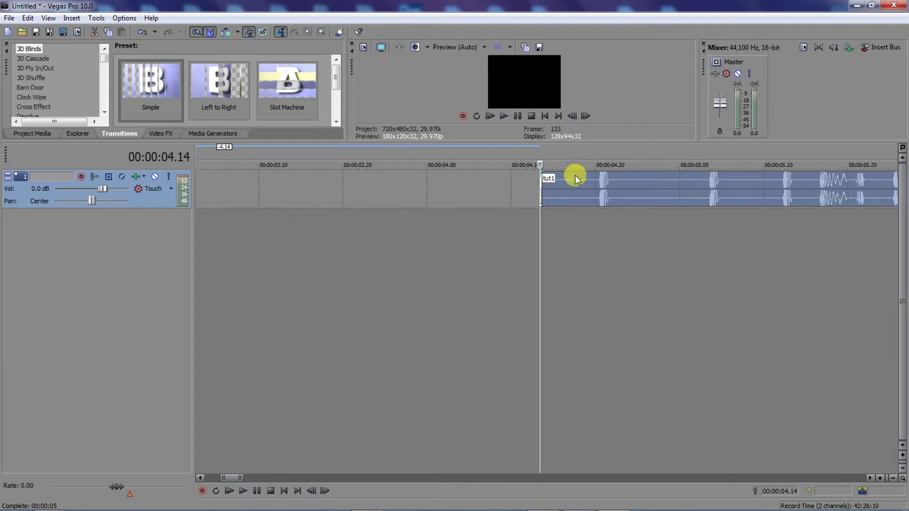
{"action": "left_click_drag", "start_coordinate": [590, 189], "coordinate": [170, 187]}
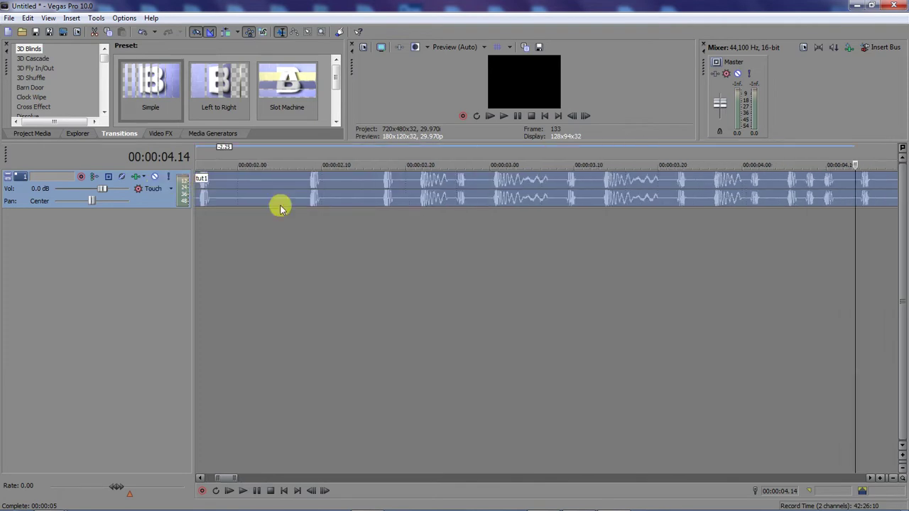
{"action": "scroll", "coordinate": [296, 199], "scroll_direction": "down", "scroll_amount": 6}
{"action": "left_click_drag", "start_coordinate": [267, 201], "coordinate": [230, 198]}
Step: Remove the remaining gap before the first beat of tut1, about 6 frames, keeping the clip at 00:00:00.00
{"action": "left_click", "coordinate": [200, 196]}
{"action": "scroll", "coordinate": [198, 191], "scroll_direction": "up", "scroll_amount": 5}
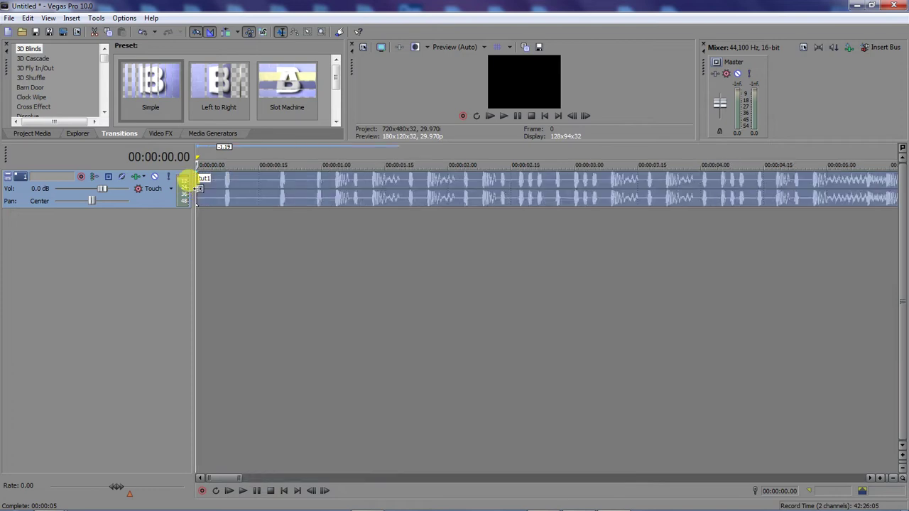
{"action": "mouse_move", "coordinate": [206, 189]}
{"action": "left_mouse_down"}
{"action": "mouse_move", "coordinate": [234, 188]}
{"action": "mouse_move", "coordinate": [189, 189]}
{"action": "left_mouse_up"}
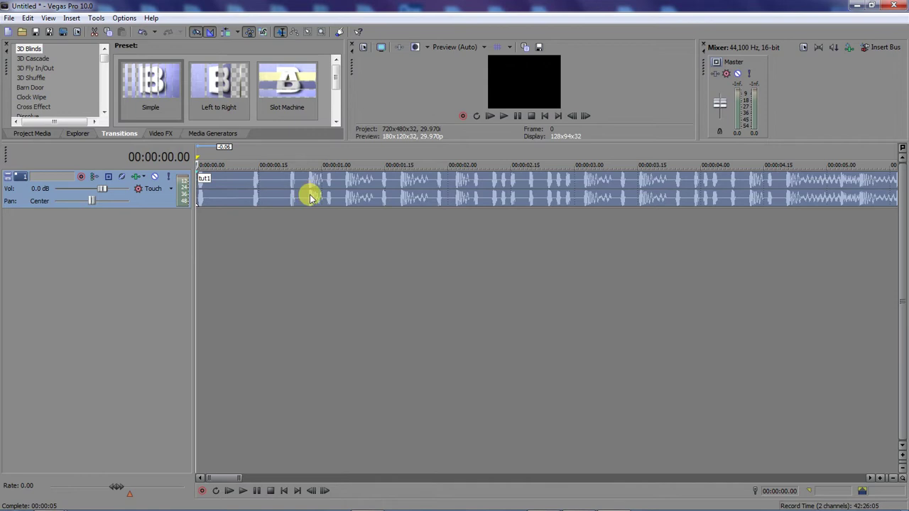
Step: Move the tut1 clip down onto a second audio track and insert a video track in the project
{"action": "scroll", "coordinate": [310, 197], "scroll_direction": "down", "scroll_amount": 2}
{"action": "left_click_drag", "start_coordinate": [250, 204], "coordinate": [239, 249]}
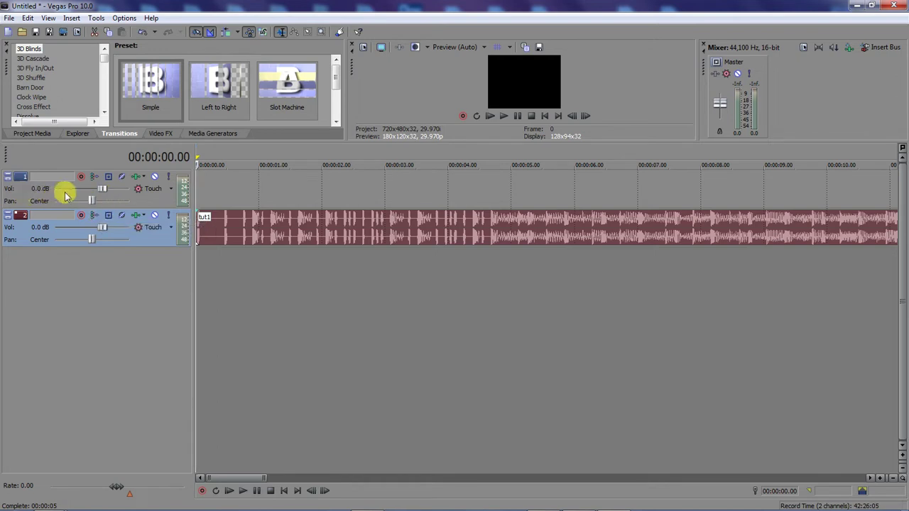
{"action": "right_click", "coordinate": [98, 267]}
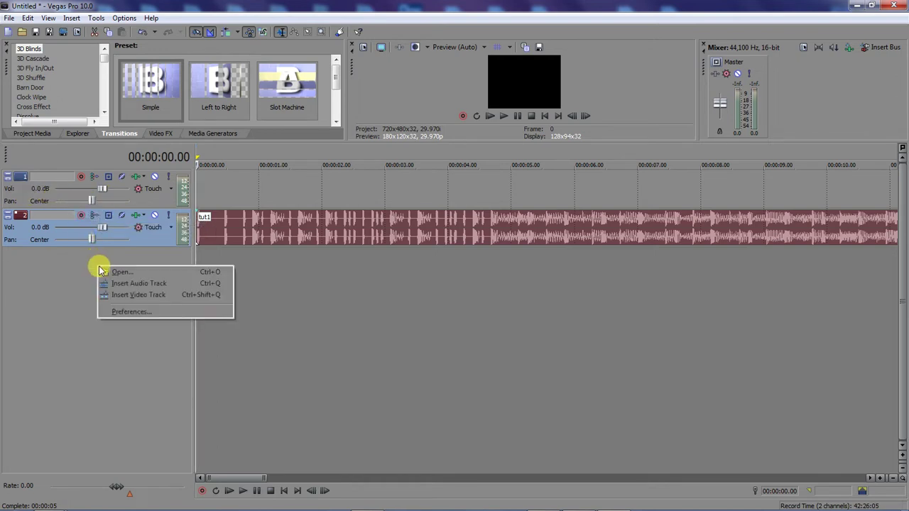
{"action": "left_click", "coordinate": [131, 294]}
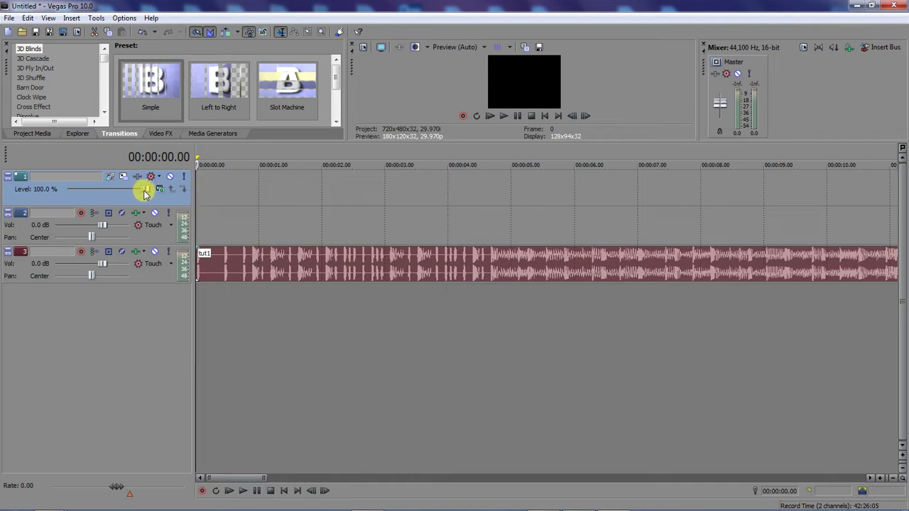
Step: Lower the video track's level to 0.0% and restore it to 100.0%
{"action": "left_click_drag", "start_coordinate": [146, 193], "coordinate": [64, 193]}
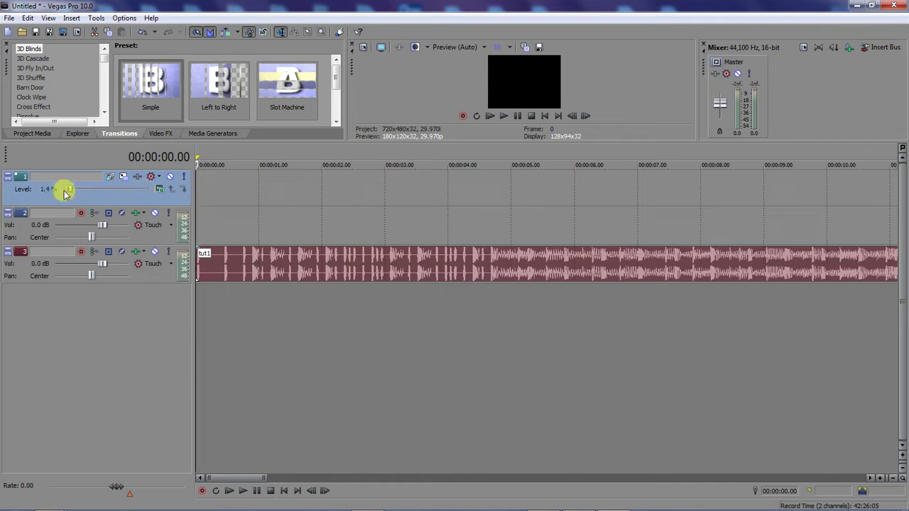
{"action": "left_click", "coordinate": [264, 193]}
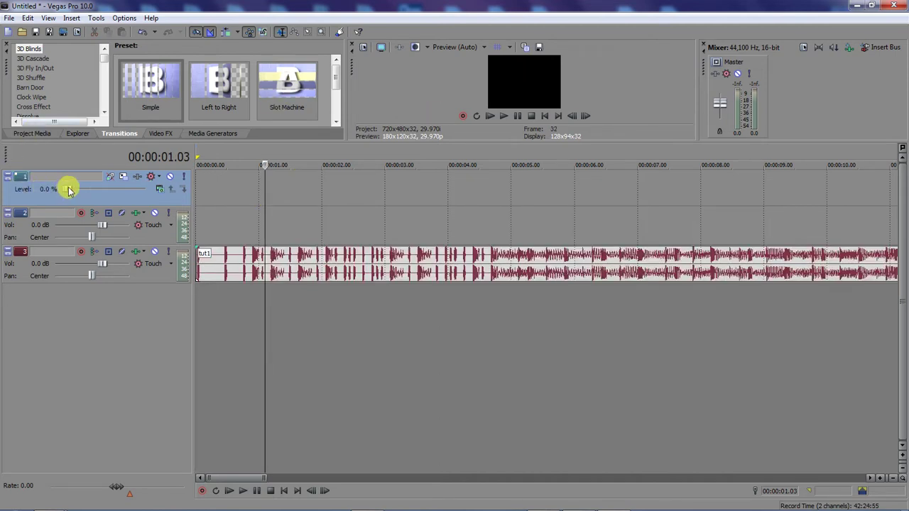
{"action": "left_click_drag", "start_coordinate": [80, 190], "coordinate": [200, 190]}
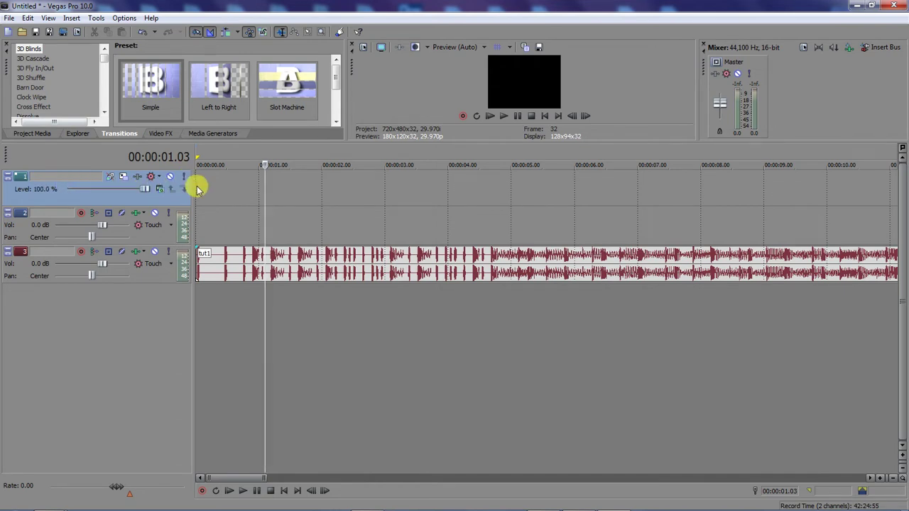
Step: Add the Swae Lee Guatemala 720P video from the sylar x premiere folder to the timeline near 00:00:04.21
{"action": "left_click", "coordinate": [200, 276]}
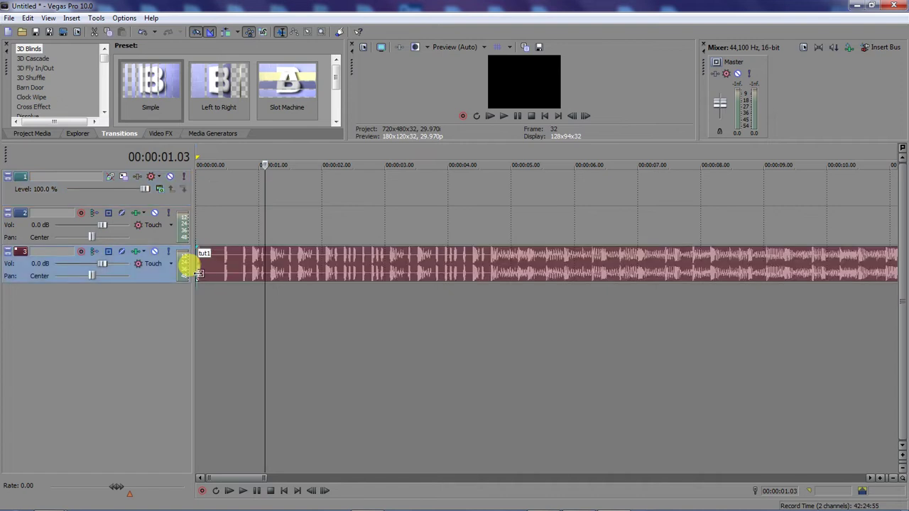
{"action": "left_click", "coordinate": [492, 232]}
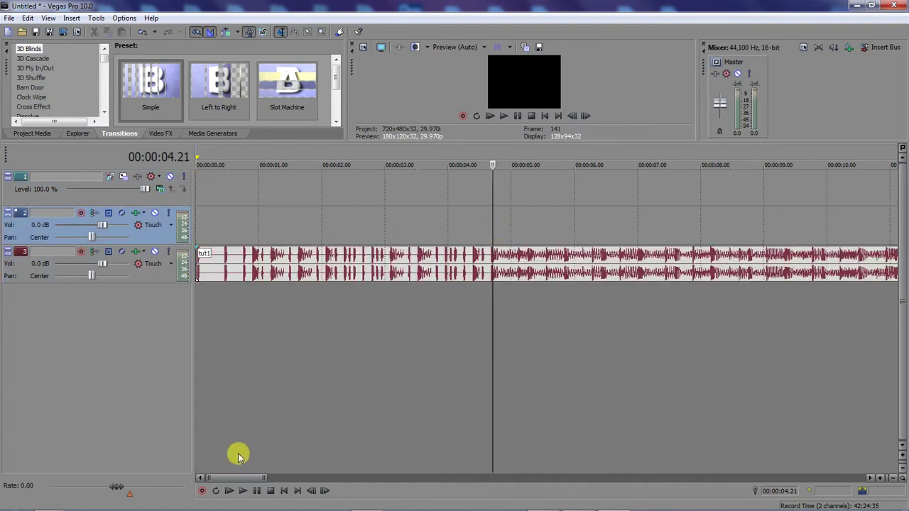
{"action": "mouse_move", "coordinate": [38, 505]}
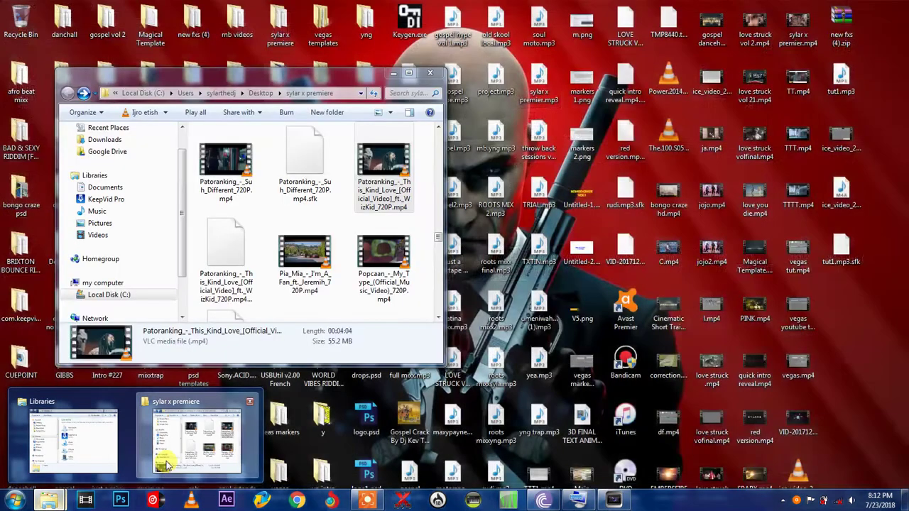
{"action": "left_click", "coordinate": [169, 463]}
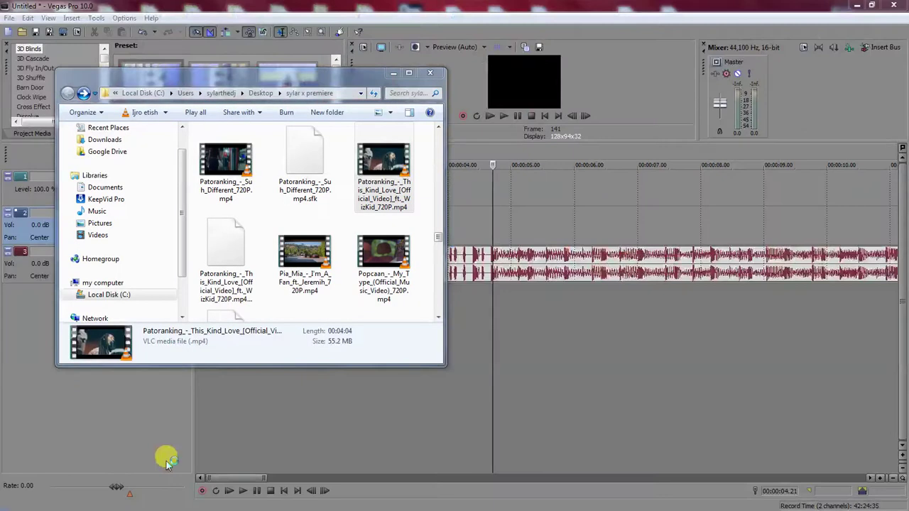
{"action": "left_click", "coordinate": [440, 236]}
{"action": "left_click_drag", "start_coordinate": [440, 237], "coordinate": [439, 274]}
{"action": "left_click_drag", "start_coordinate": [241, 264], "coordinate": [489, 228]}
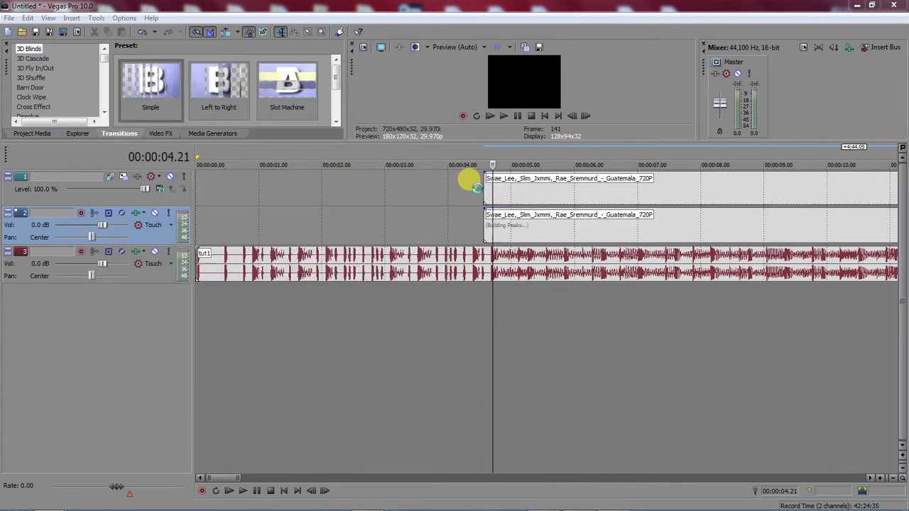
Step: Move the Guatemala video and its audio along the timeline so they start at about 00:00:40
{"action": "left_click", "coordinate": [479, 196]}
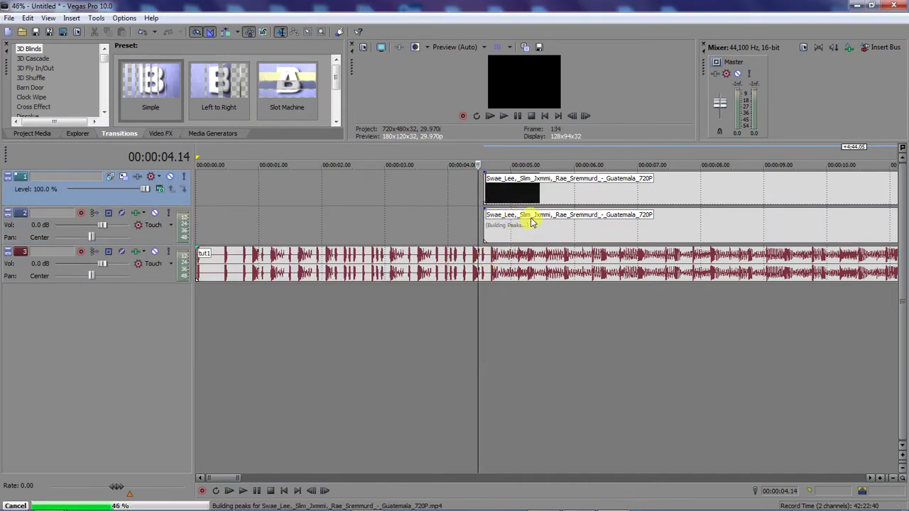
{"action": "left_click_drag", "start_coordinate": [600, 225], "coordinate": [791, 183]}
{"action": "left_click", "coordinate": [584, 217]}
{"action": "scroll", "coordinate": [586, 224], "scroll_direction": "down", "scroll_amount": 4}
{"action": "scroll", "coordinate": [586, 223], "scroll_direction": "down", "scroll_amount": 3}
{"action": "left_click", "coordinate": [450, 215]}
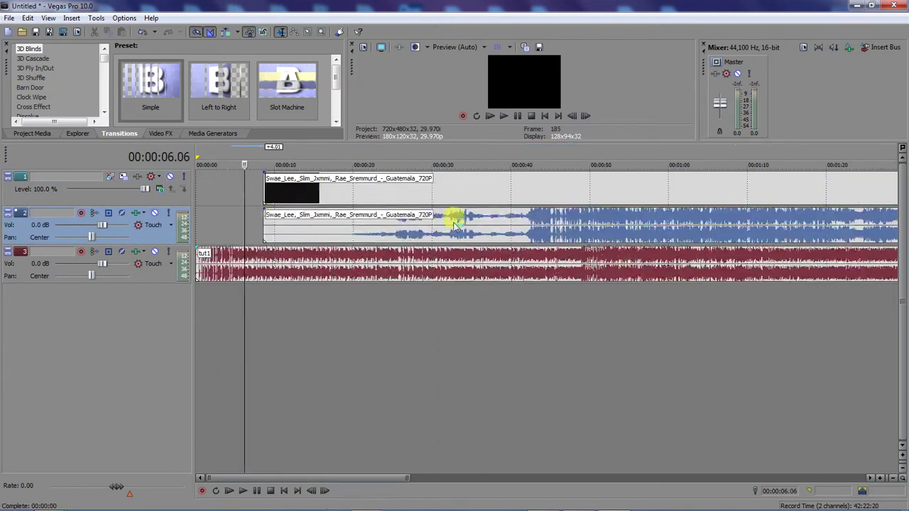
{"action": "left_click_drag", "start_coordinate": [386, 220], "coordinate": [627, 226]}
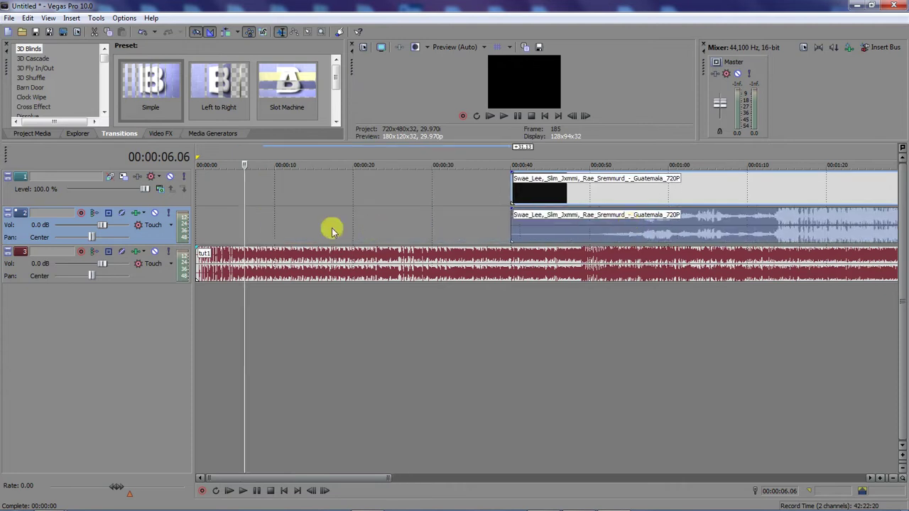
Step: Play the tut1 audio from several points between about 00:00:05 and 00:00:19 to hear where its beats fall
{"action": "left_click", "coordinate": [238, 234]}
{"action": "key", "text": "space"}
{"action": "scroll", "coordinate": [268, 234], "scroll_direction": "up", "scroll_amount": 5}
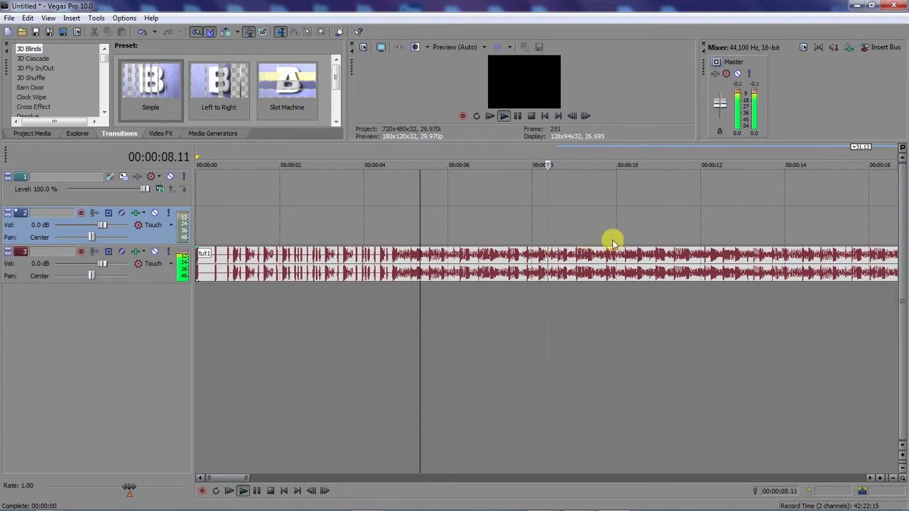
{"action": "scroll", "coordinate": [618, 240], "scroll_direction": "down", "scroll_amount": 3}
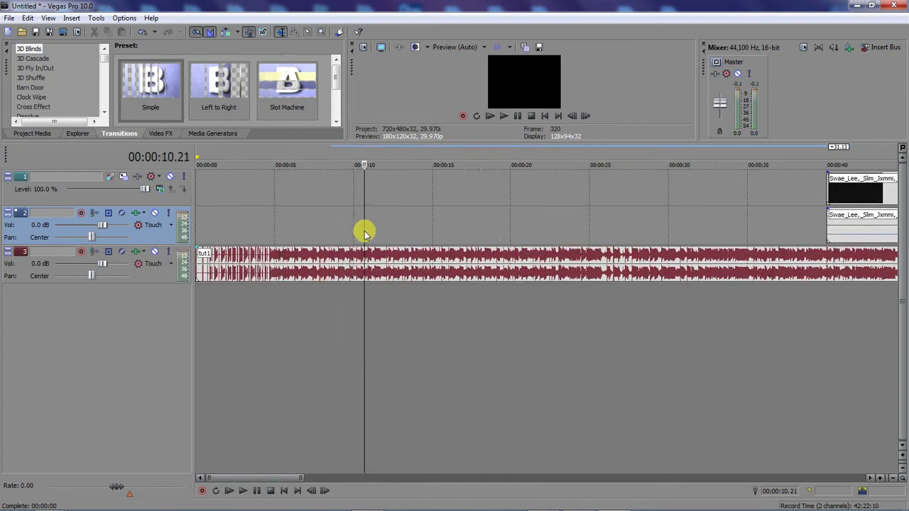
{"action": "scroll", "coordinate": [359, 226], "scroll_direction": "up", "scroll_amount": 5}
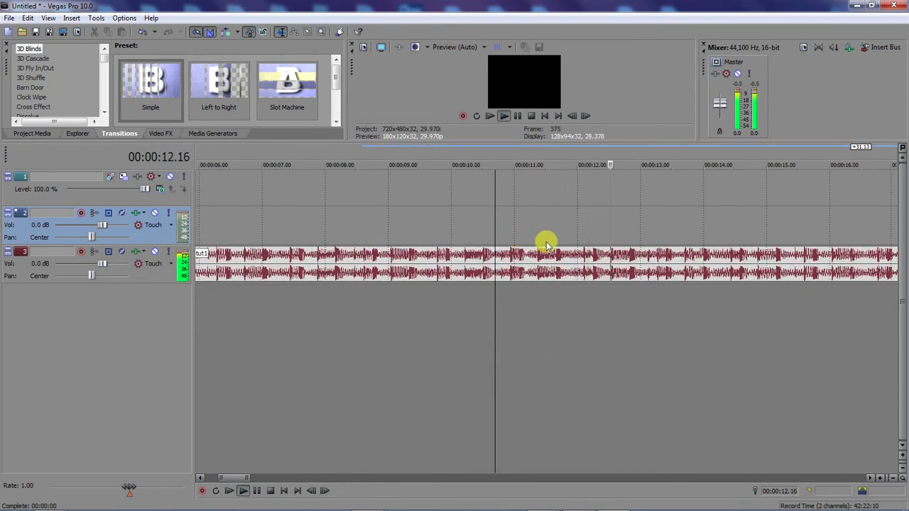
{"action": "scroll", "coordinate": [660, 252], "scroll_direction": "up", "scroll_amount": 2}
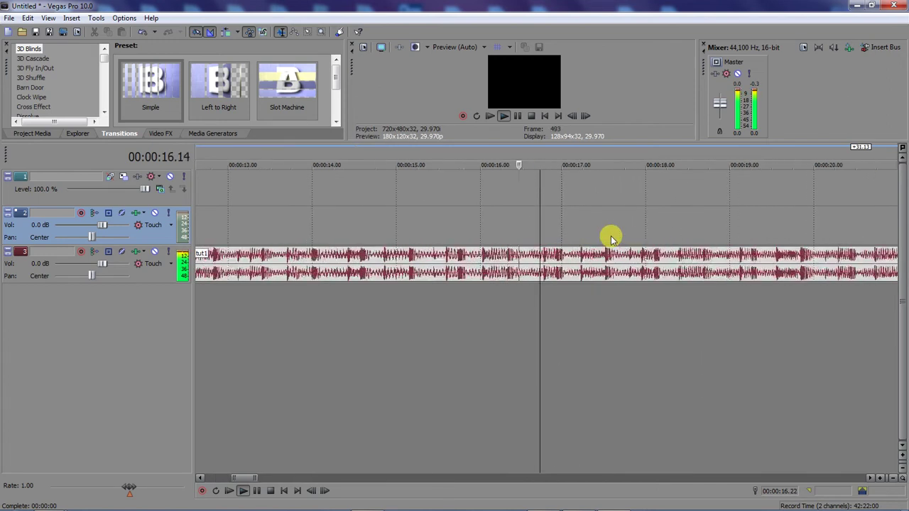
{"action": "key", "text": "space"}
{"action": "key", "text": "space"}
{"action": "left_click", "coordinate": [707, 240]}
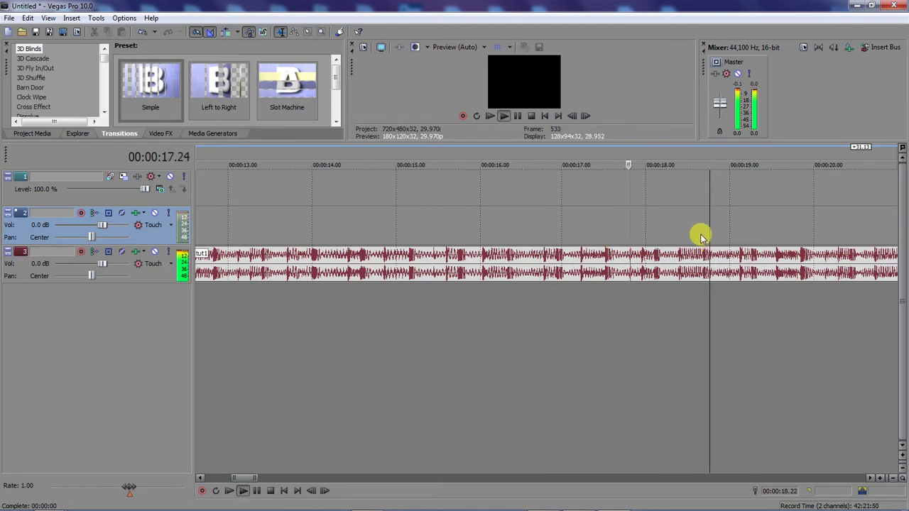
{"action": "scroll", "coordinate": [700, 236], "scroll_direction": "down", "scroll_amount": 5}
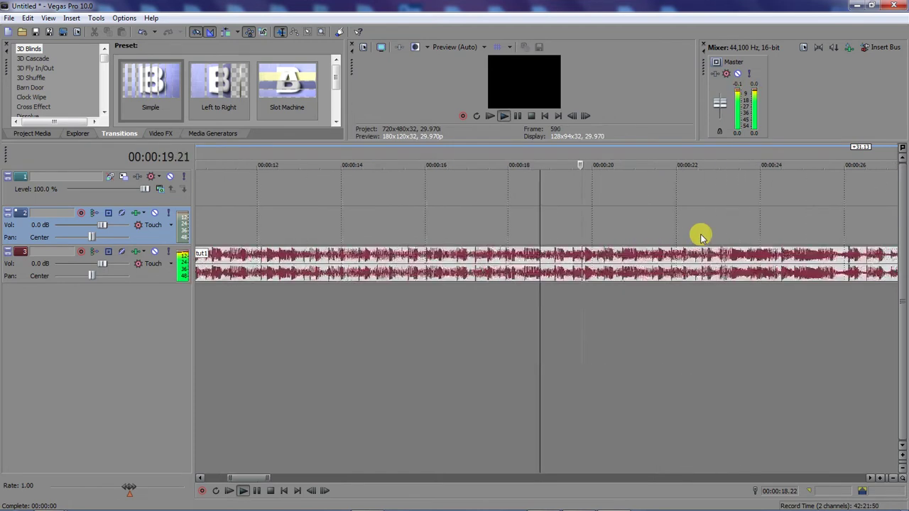
{"action": "left_click", "coordinate": [277, 223]}
{"action": "scroll", "coordinate": [273, 221], "scroll_direction": "up", "scroll_amount": 3}
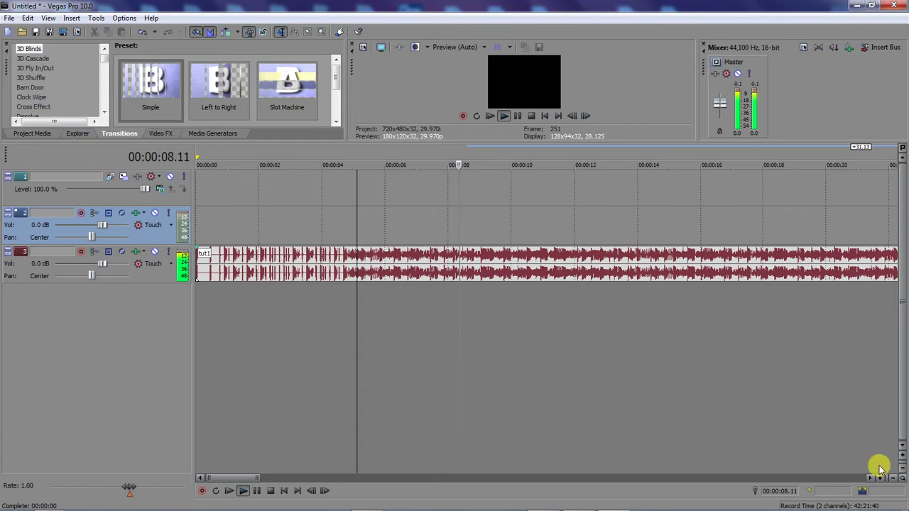
Step: Play the tut1 audio on from about 00:00:20.04 to hear its beats, and stop playback
{"action": "mouse_move", "coordinate": [867, 506]}
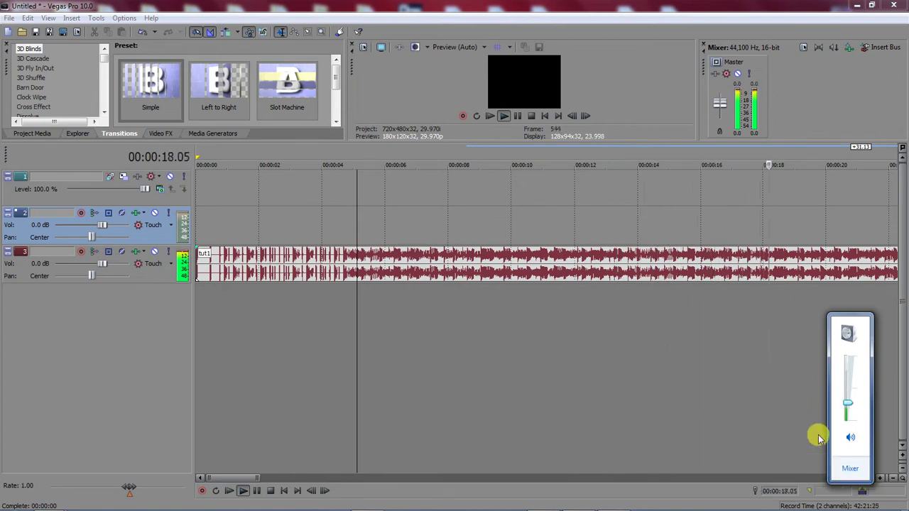
{"action": "left_click", "coordinate": [830, 242]}
{"action": "left_click", "coordinate": [829, 263]}
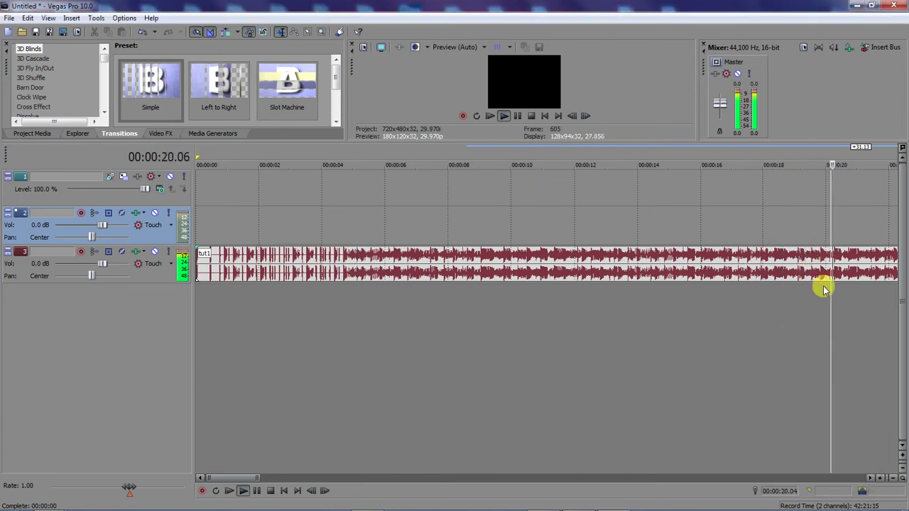
{"action": "scroll", "coordinate": [821, 281], "scroll_direction": "down", "scroll_amount": 2}
{"action": "scroll", "coordinate": [641, 277], "scroll_direction": "down", "scroll_amount": 1}
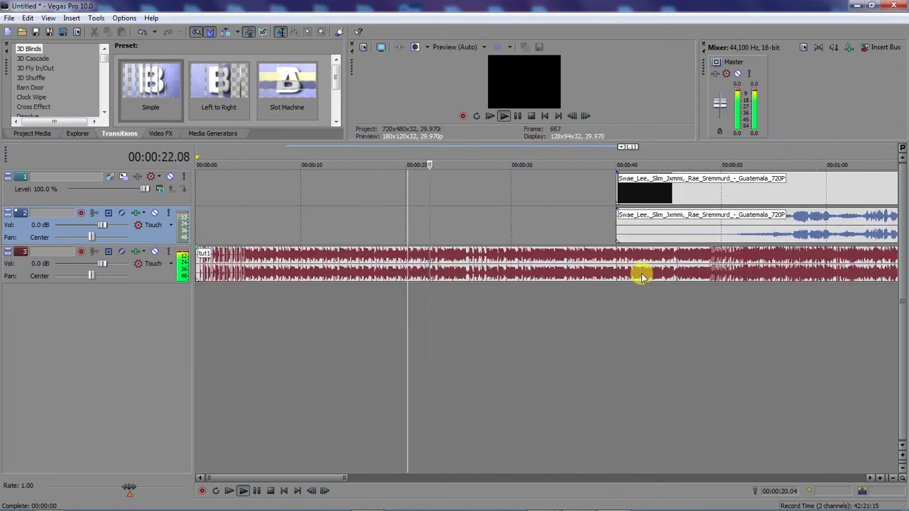
{"action": "key", "text": "space"}
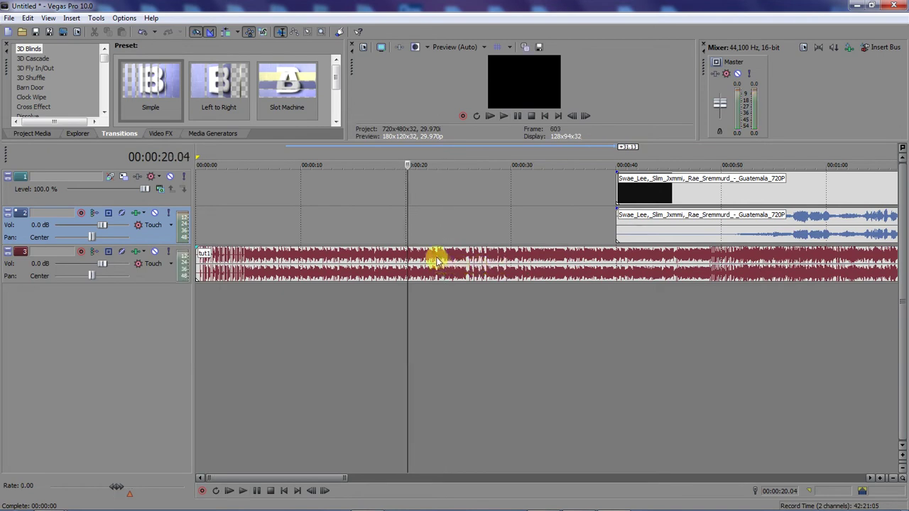
Step: Find the beat by playing tut1 from about 00:00:22.28, and place a timeline marker at 00:00:23.09
{"action": "left_click", "coordinate": [436, 262]}
{"action": "scroll", "coordinate": [438, 258], "scroll_direction": "up", "scroll_amount": 6}
{"action": "key", "text": "space"}
{"action": "key", "text": "space"}
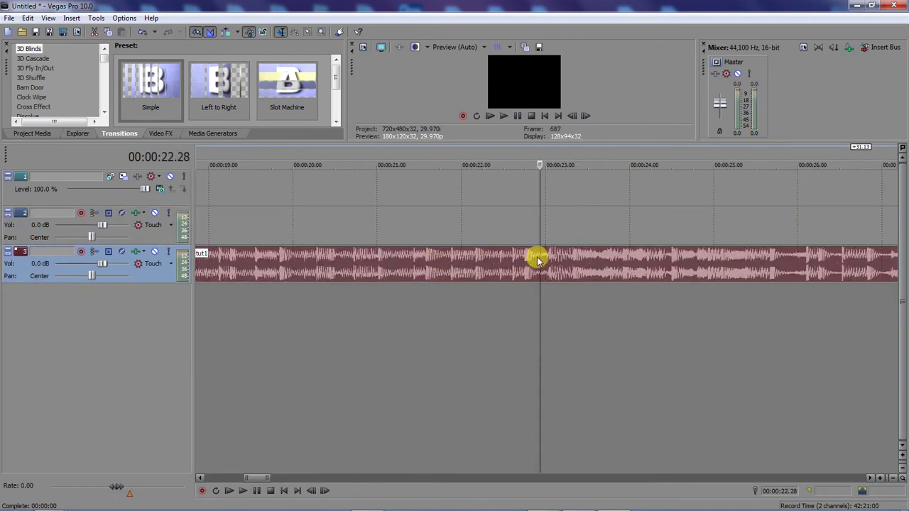
{"action": "left_click", "coordinate": [572, 254]}
{"action": "key", "text": "space"}
{"action": "key", "text": "space"}
{"action": "key", "text": "m"}
{"action": "scroll", "coordinate": [567, 245], "scroll_direction": "down", "scroll_amount": 1}
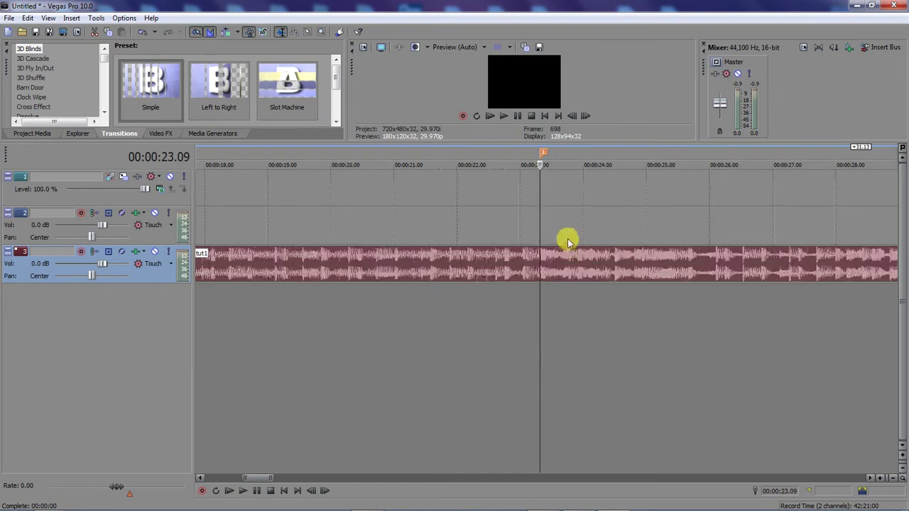
Step: Lower the tut1 event's gain to -Inf. dB and move the Guatemala video and audio earlier to start at about 00:00:18
{"action": "scroll", "coordinate": [568, 243], "scroll_direction": "down", "scroll_amount": 6}
{"action": "left_click_drag", "start_coordinate": [514, 248], "coordinate": [510, 345]}
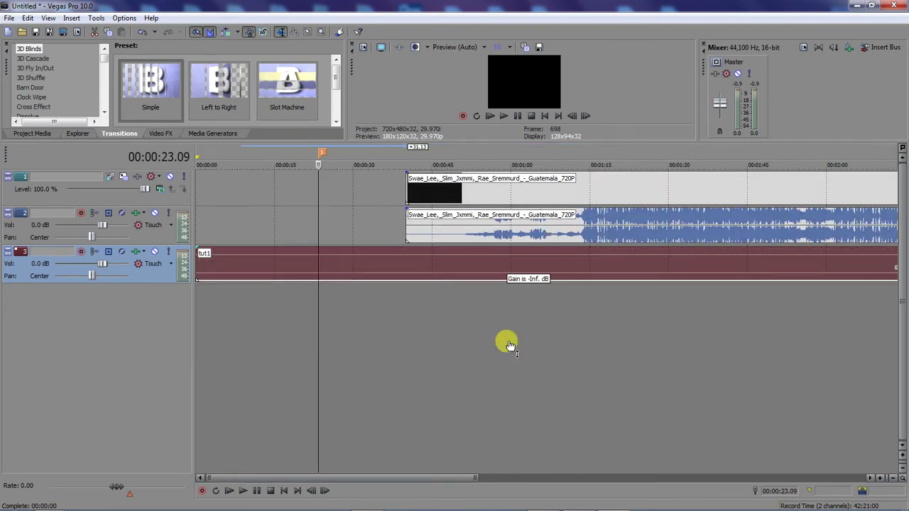
{"action": "left_click_drag", "start_coordinate": [539, 229], "coordinate": [426, 230]}
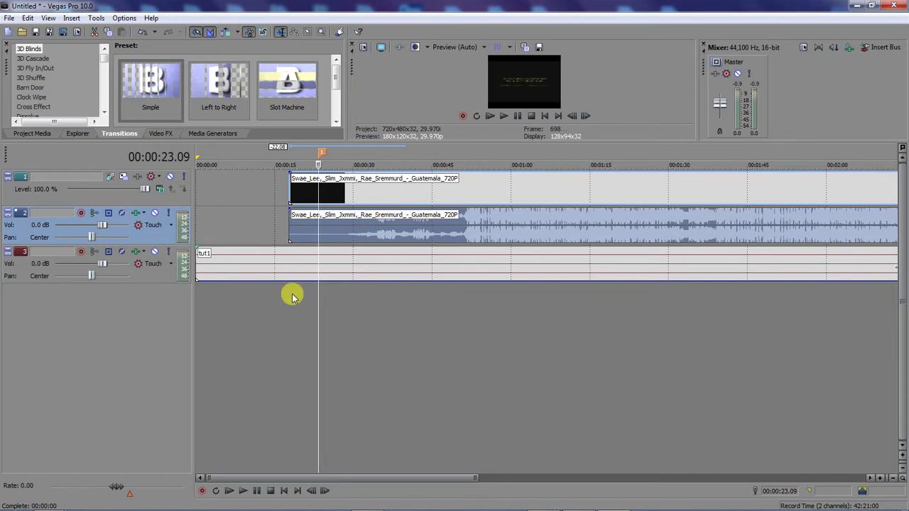
Step: Locate by ear the beat drop in the Guatemala audio and split its video and audio at 00:00:51.23
{"action": "left_click", "coordinate": [470, 231]}
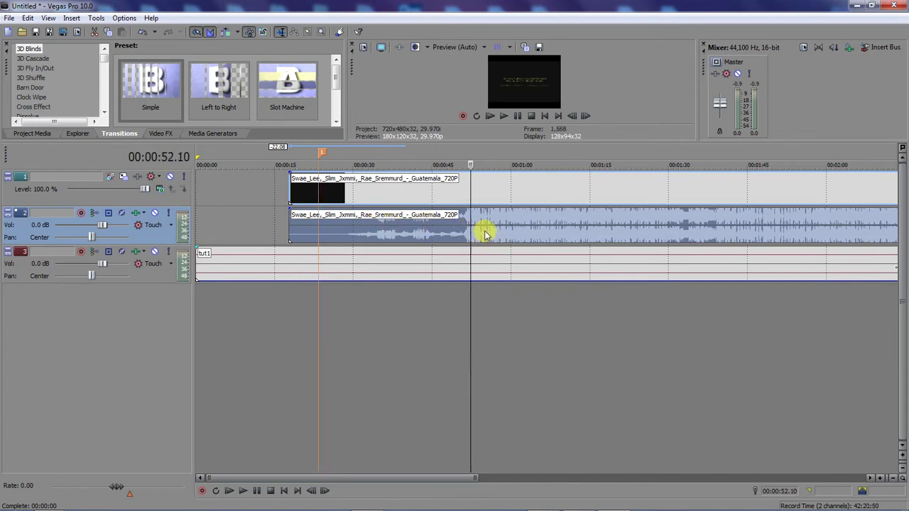
{"action": "scroll", "coordinate": [485, 233], "scroll_direction": "up", "scroll_amount": 2}
{"action": "key", "text": "space"}
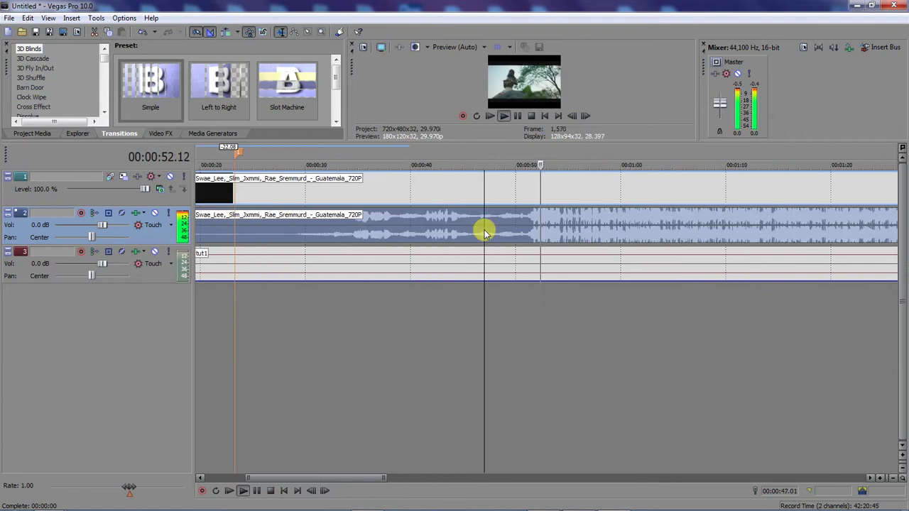
{"action": "left_click", "coordinate": [533, 232]}
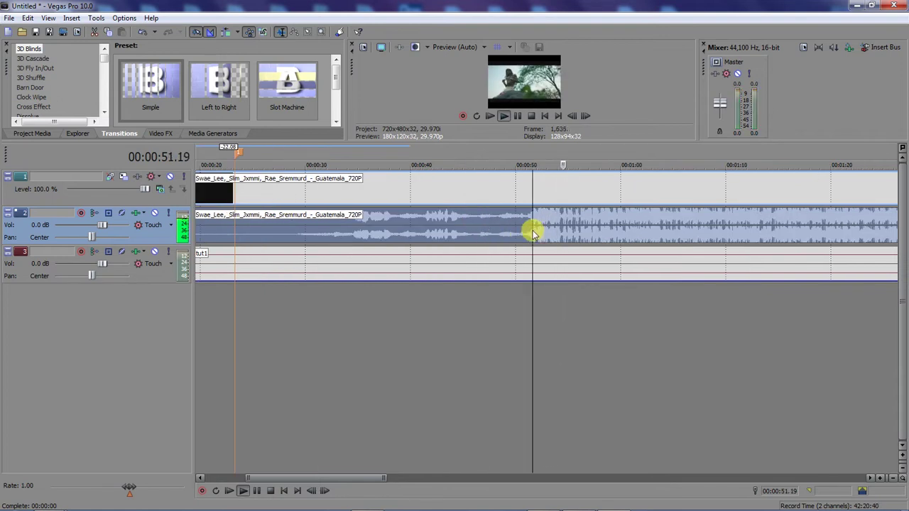
{"action": "scroll", "coordinate": [533, 233], "scroll_direction": "up", "scroll_amount": 4}
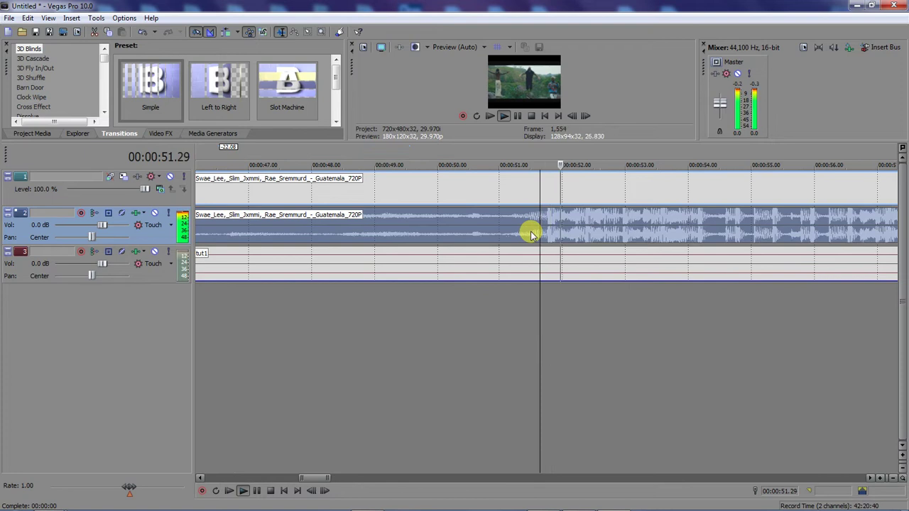
{"action": "key", "text": "space"}
{"action": "scroll", "coordinate": [546, 237], "scroll_direction": "up", "scroll_amount": 4}
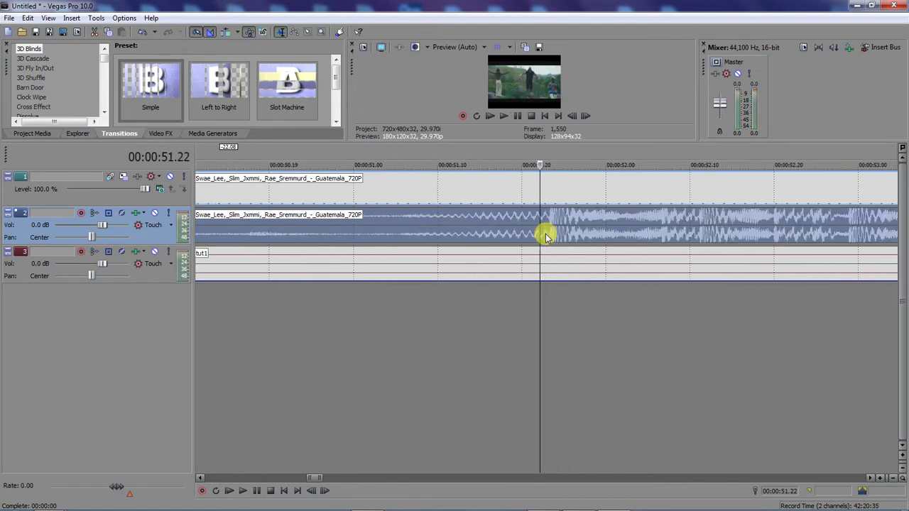
{"action": "left_click", "coordinate": [549, 234]}
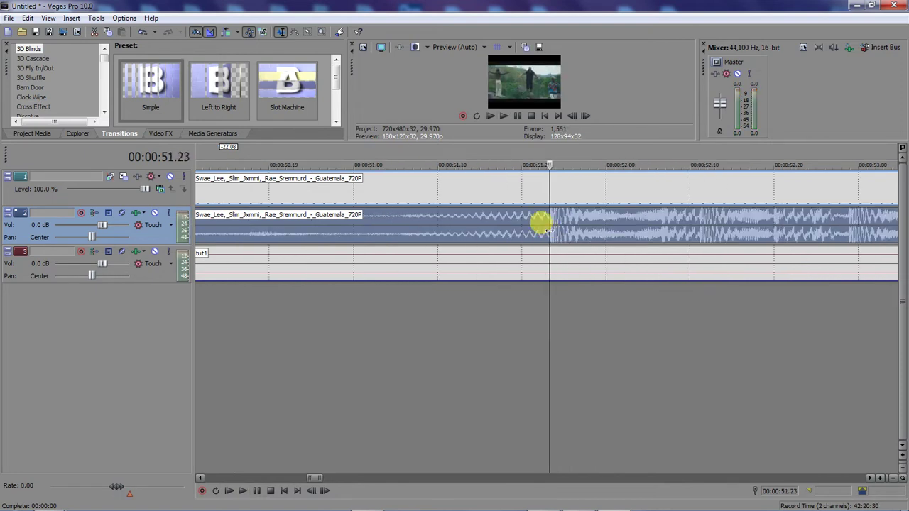
{"action": "key", "text": "s"}
Step: Delete the Guatemala part before the split and move the remaining clip to start at marker 1
{"action": "left_click", "coordinate": [492, 234]}
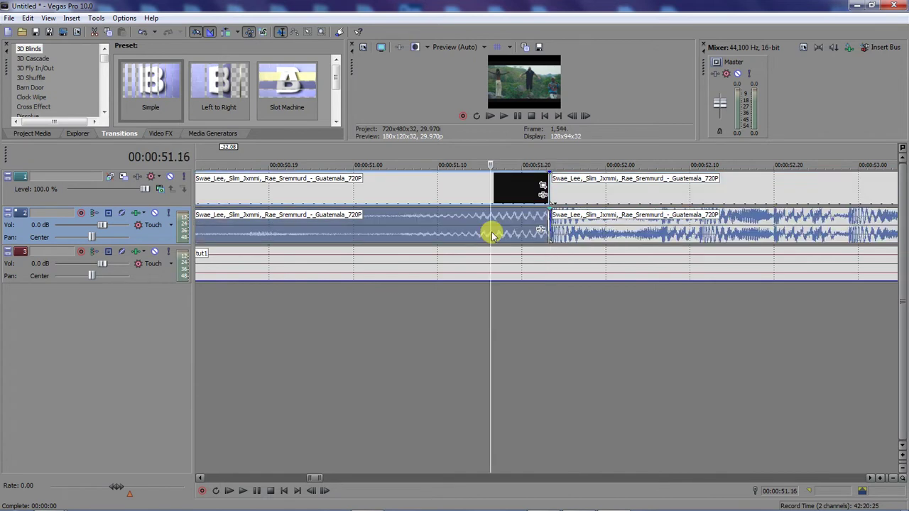
{"action": "scroll", "coordinate": [493, 231], "scroll_direction": "down", "scroll_amount": 10}
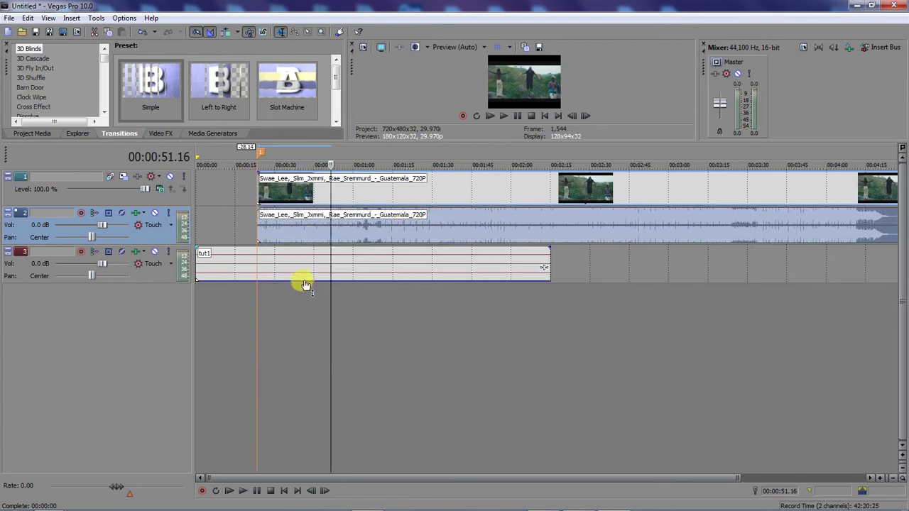
Step: Split the Guatemala video and audio at 00:00:42.12 and delete everything after the split
{"action": "left_click", "coordinate": [309, 234]}
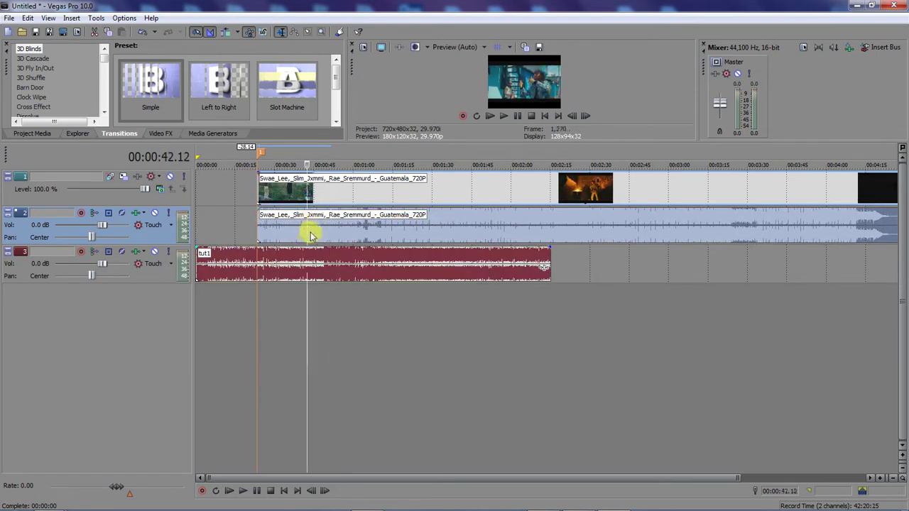
{"action": "key", "text": "s"}
{"action": "left_click", "coordinate": [328, 231]}
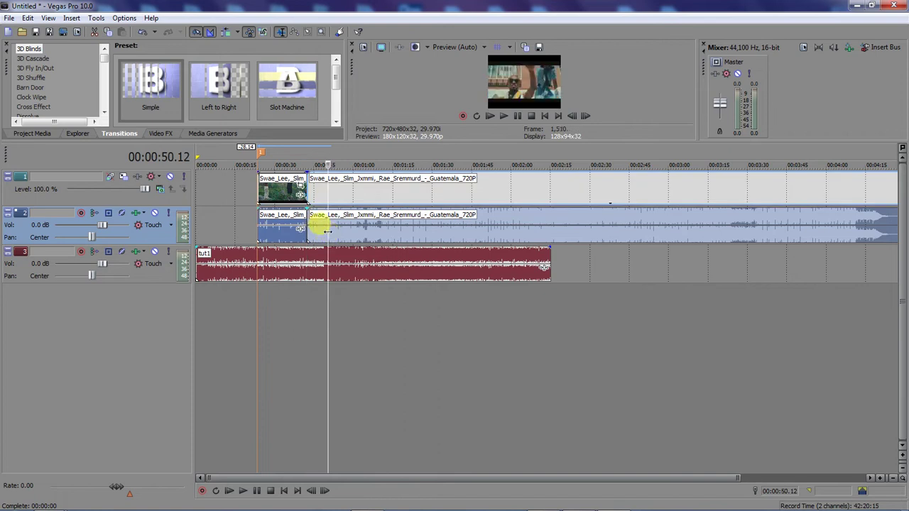
{"action": "key", "text": "Delete"}
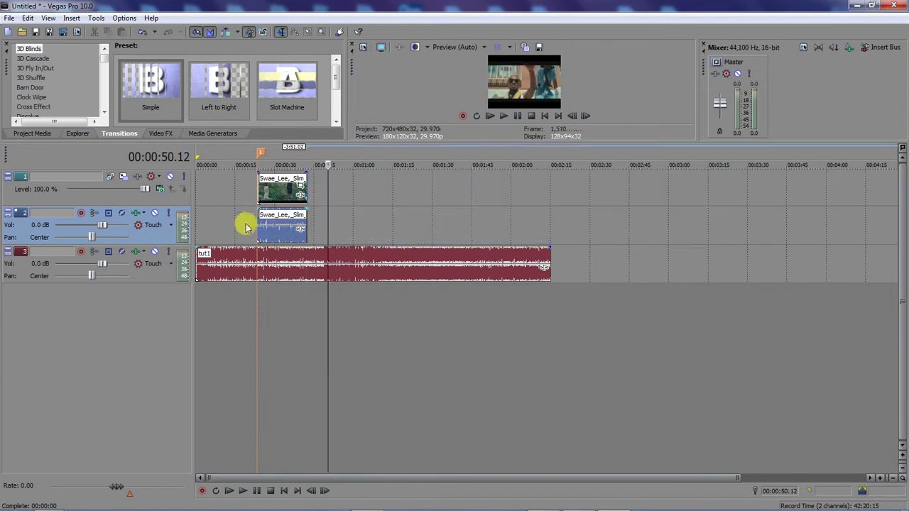
Step: Check the alignment of the Guatemala clip's start with the tut1 audio at marker 1
{"action": "left_click", "coordinate": [280, 227]}
{"action": "left_click", "coordinate": [280, 227]}
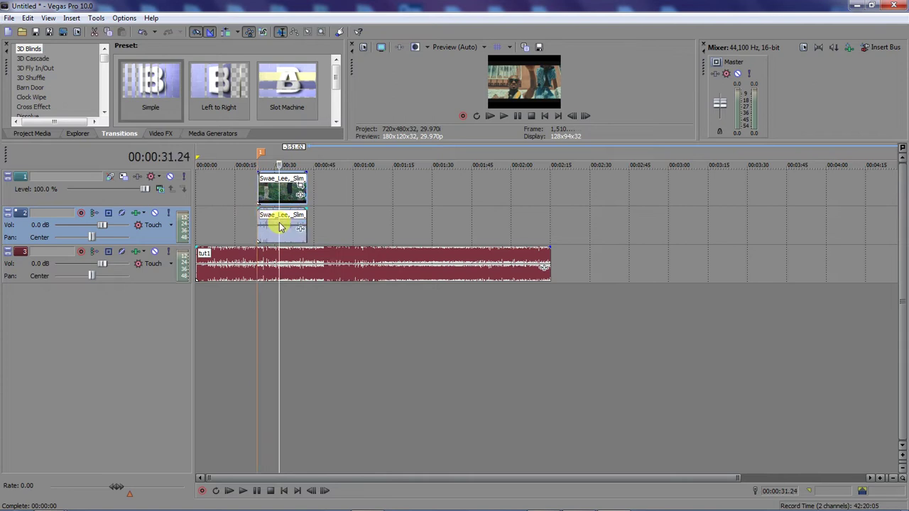
{"action": "left_click", "coordinate": [259, 267]}
{"action": "scroll", "coordinate": [259, 267], "scroll_direction": "up", "scroll_amount": 2}
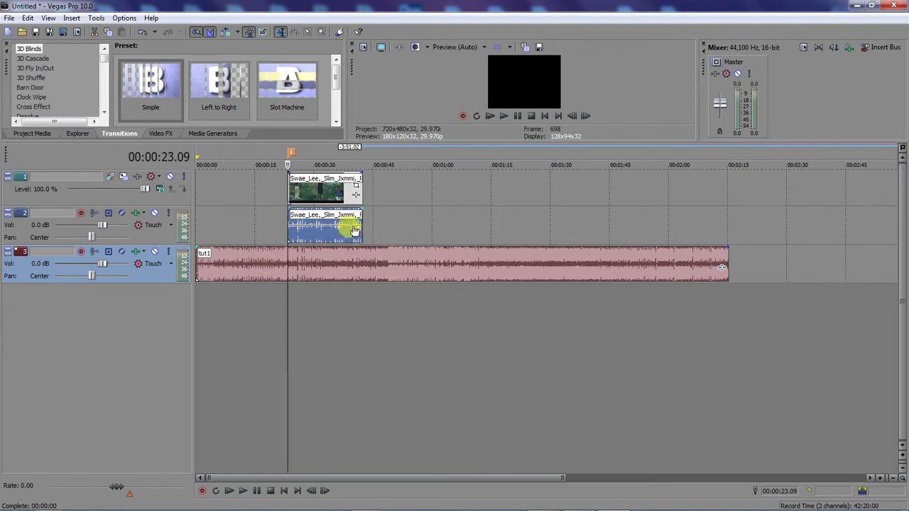
{"action": "left_click", "coordinate": [289, 229]}
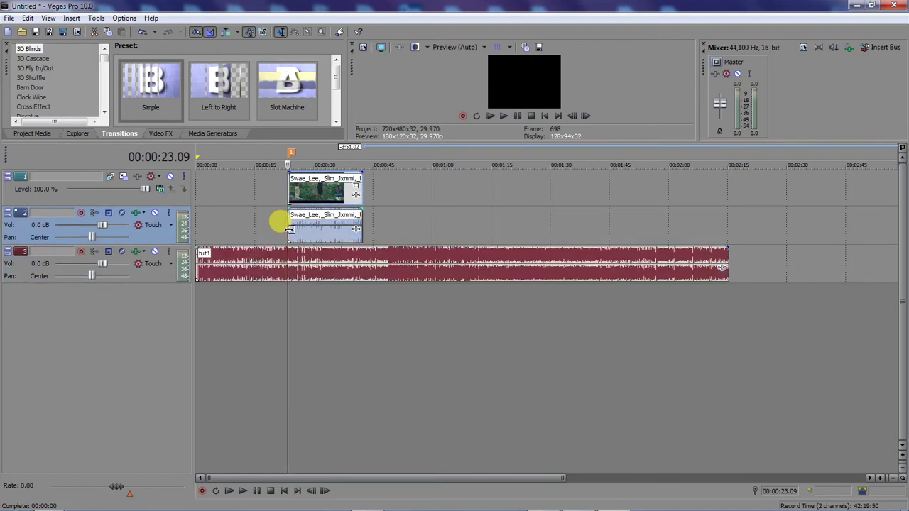
{"action": "left_click", "coordinate": [285, 255], "text": "ctrl"}
Step: Trim the end of the Guatemala clip back to about 00:00:26.21
{"action": "left_click", "coordinate": [309, 235]}
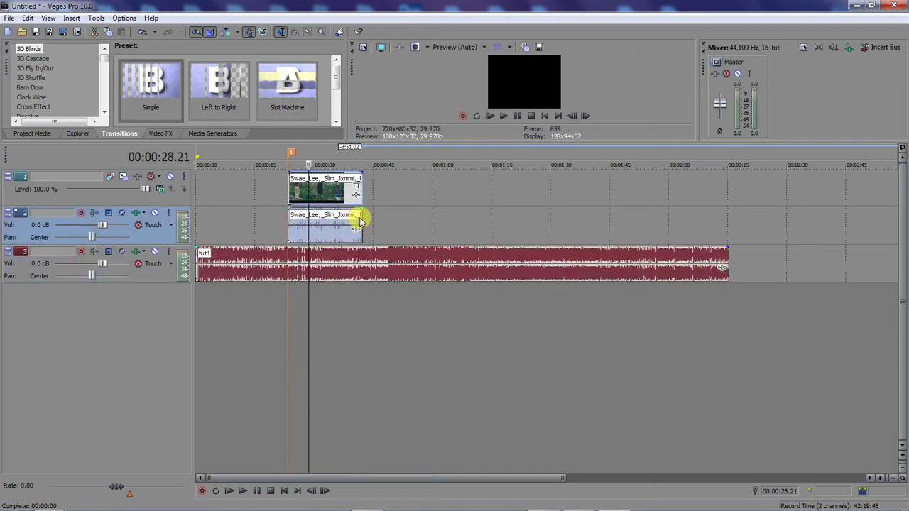
{"action": "left_click_drag", "start_coordinate": [357, 215], "coordinate": [296, 215]}
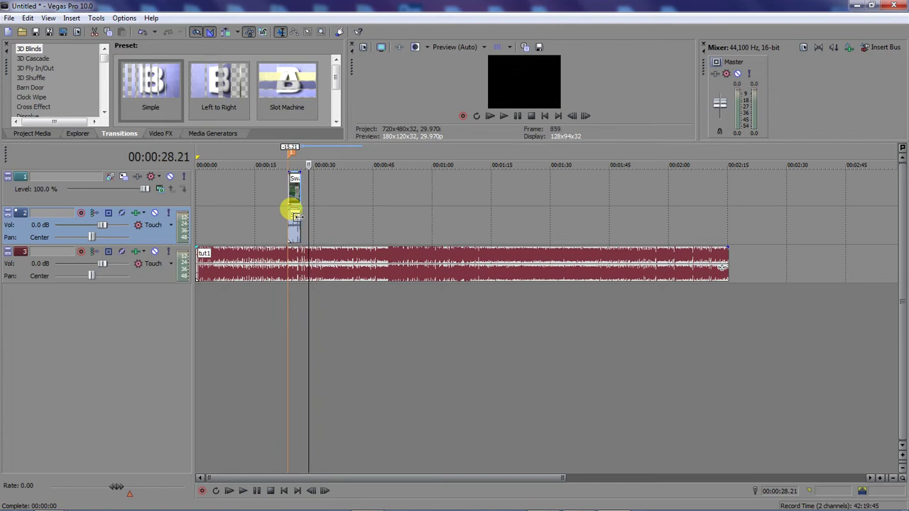
{"action": "scroll", "coordinate": [298, 216], "scroll_direction": "up", "scroll_amount": 5}
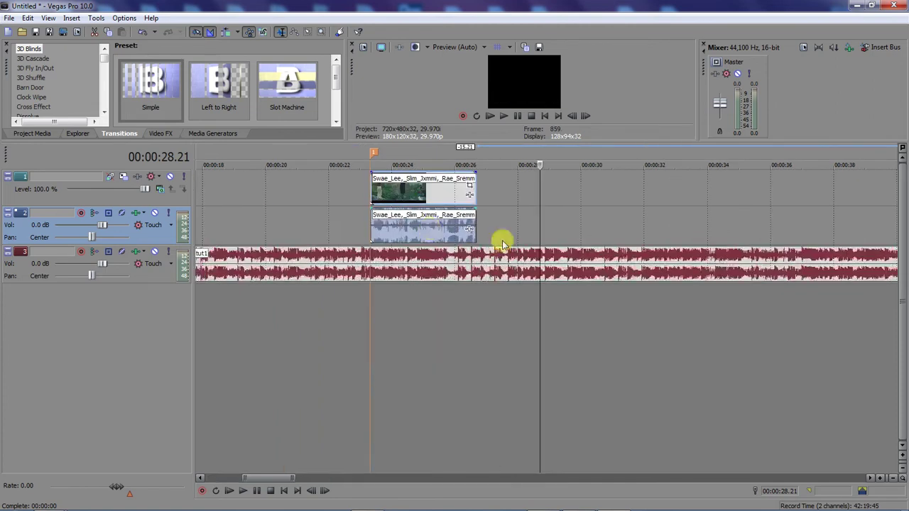
Step: Compare the Guatemala and tut1 waveforms between marker 1 and about 00:00:26.02
{"action": "left_click", "coordinate": [457, 254]}
{"action": "scroll", "coordinate": [457, 253], "scroll_direction": "up", "scroll_amount": 3}
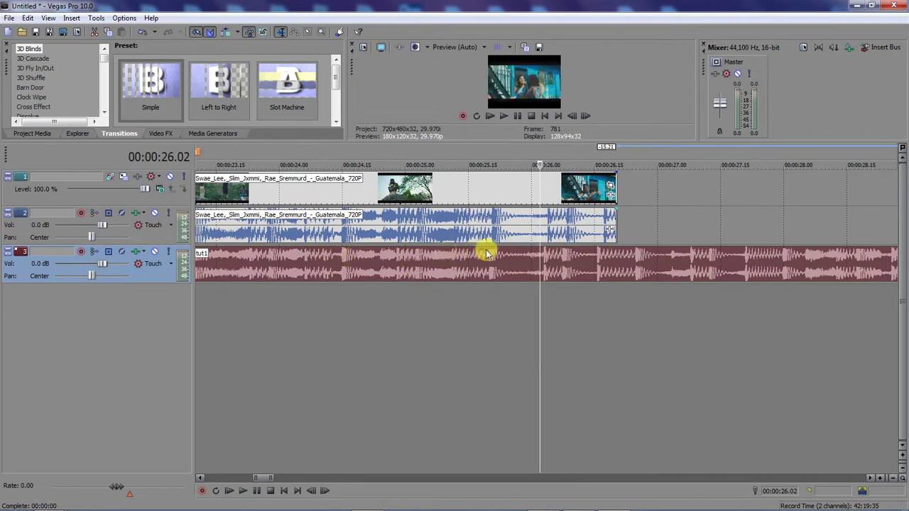
{"action": "scroll", "coordinate": [209, 252], "scroll_direction": "down", "scroll_amount": 2}
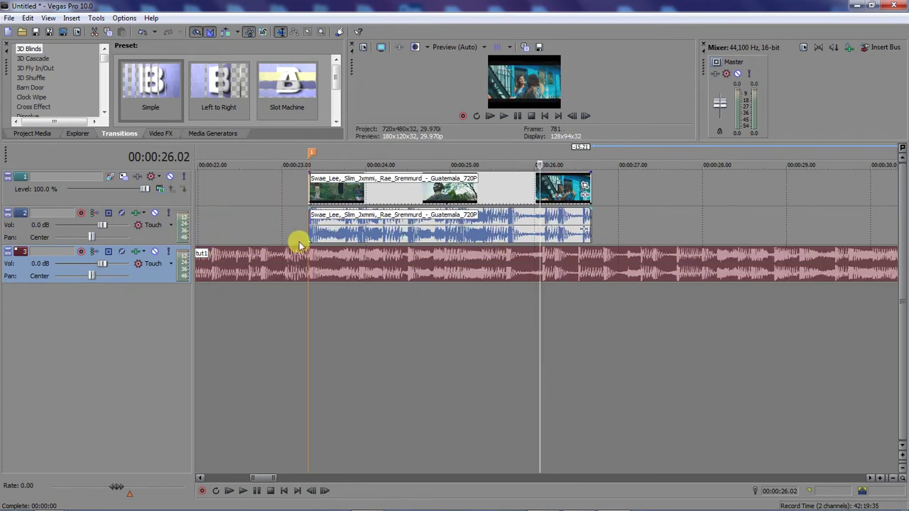
{"action": "left_click", "coordinate": [310, 236]}
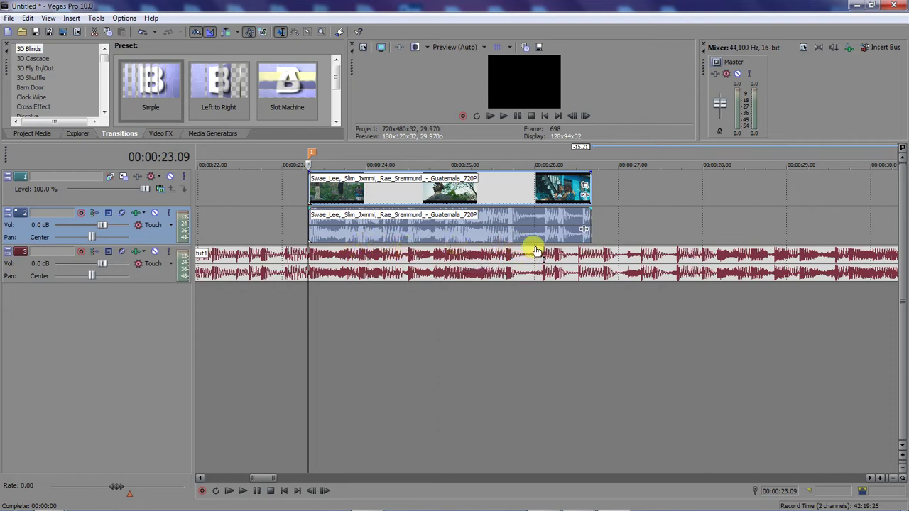
Step: Extend the end of the Guatemala video and audio to about 00:00:34.08
{"action": "scroll", "coordinate": [581, 223], "scroll_direction": "down", "scroll_amount": 3}
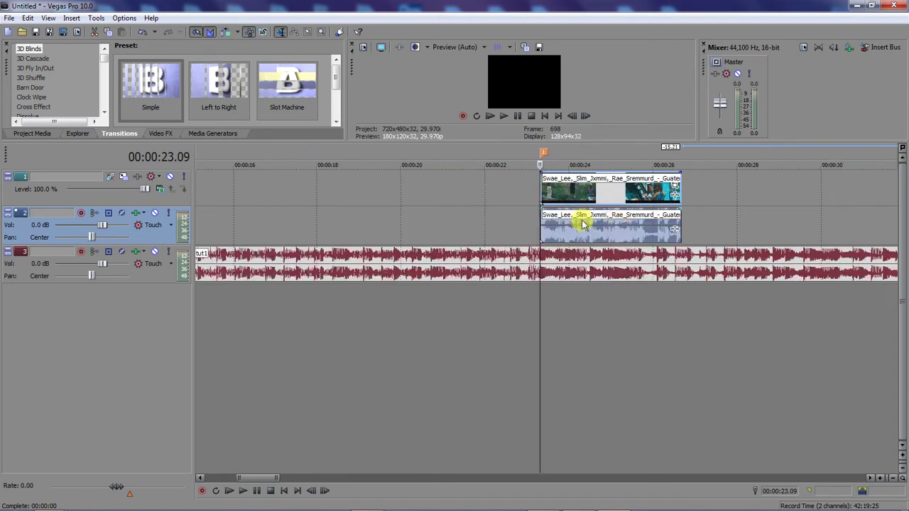
{"action": "left_click_drag", "start_coordinate": [678, 209], "coordinate": [900, 201]}
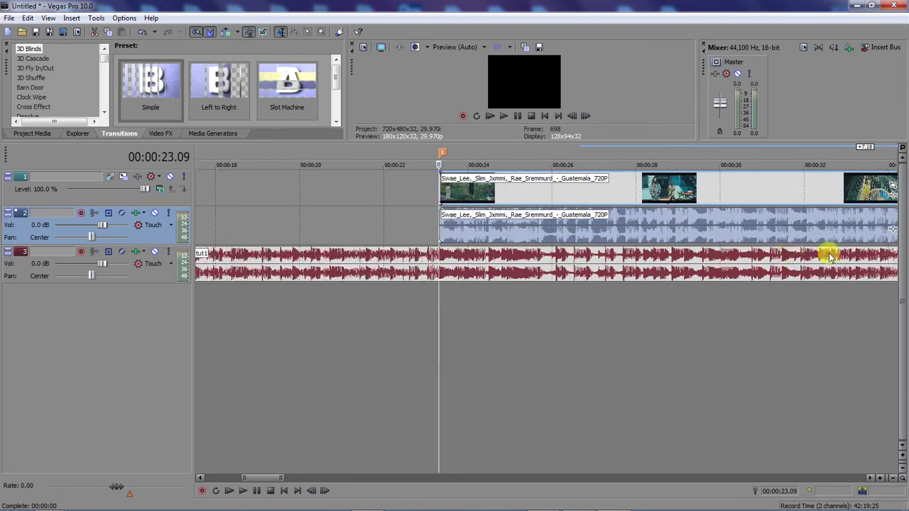
{"action": "left_click", "coordinate": [823, 255]}
{"action": "scroll", "coordinate": [819, 252], "scroll_direction": "down", "scroll_amount": 4}
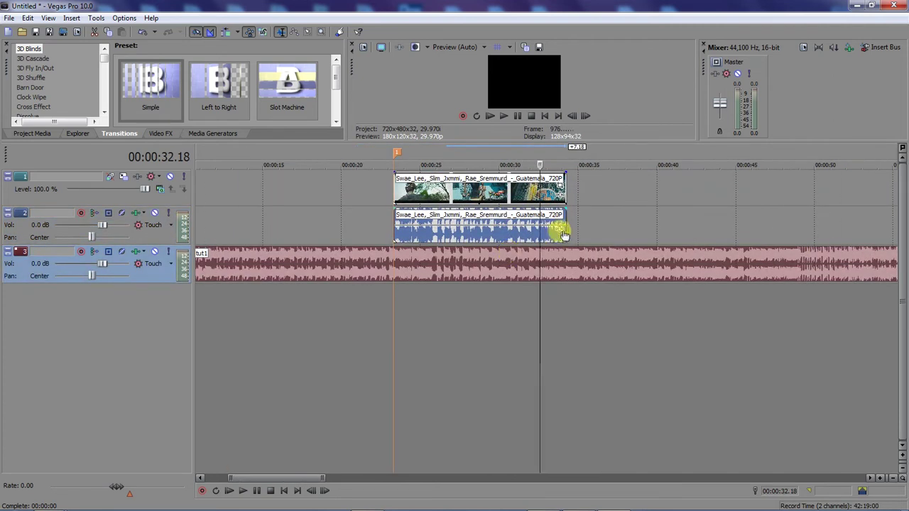
{"action": "left_click", "coordinate": [574, 227]}
{"action": "left_click", "coordinate": [566, 226]}
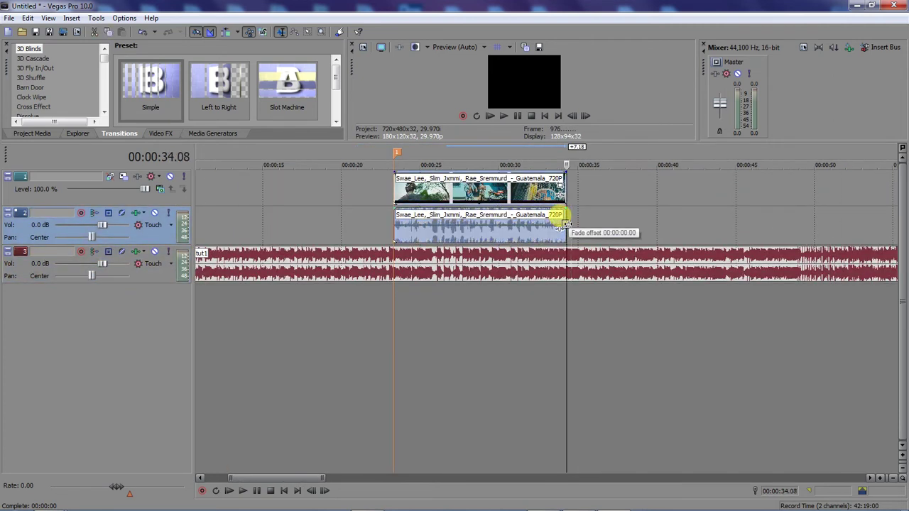
Step: Compare the matching beat in the Guatemala and tut1 waveforms between about 00:00:31.14 and 00:00:31.19
{"action": "scroll", "coordinate": [566, 225], "scroll_direction": "up", "scroll_amount": 3}
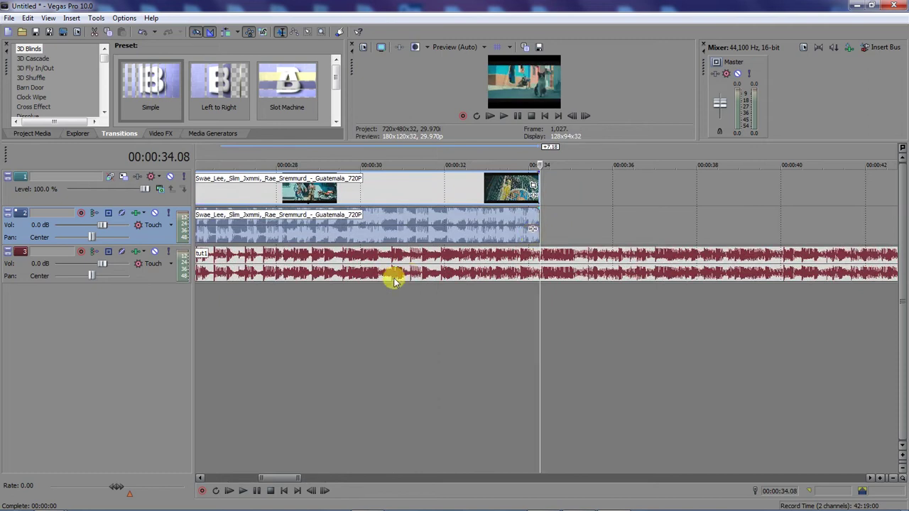
{"action": "left_click", "coordinate": [426, 258]}
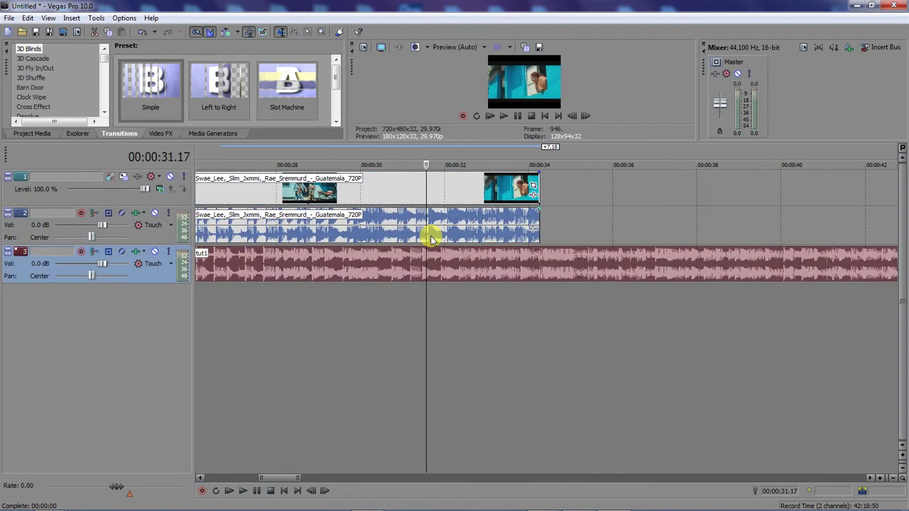
{"action": "left_click", "coordinate": [431, 240]}
{"action": "scroll", "coordinate": [431, 239], "scroll_direction": "up", "scroll_amount": 2}
{"action": "scroll", "coordinate": [548, 256], "scroll_direction": "up", "scroll_amount": 2}
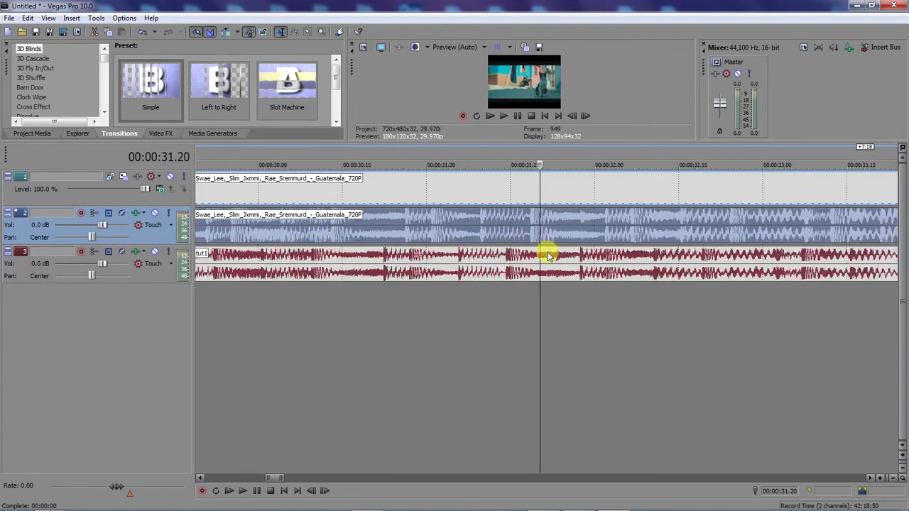
{"action": "left_click", "coordinate": [506, 254]}
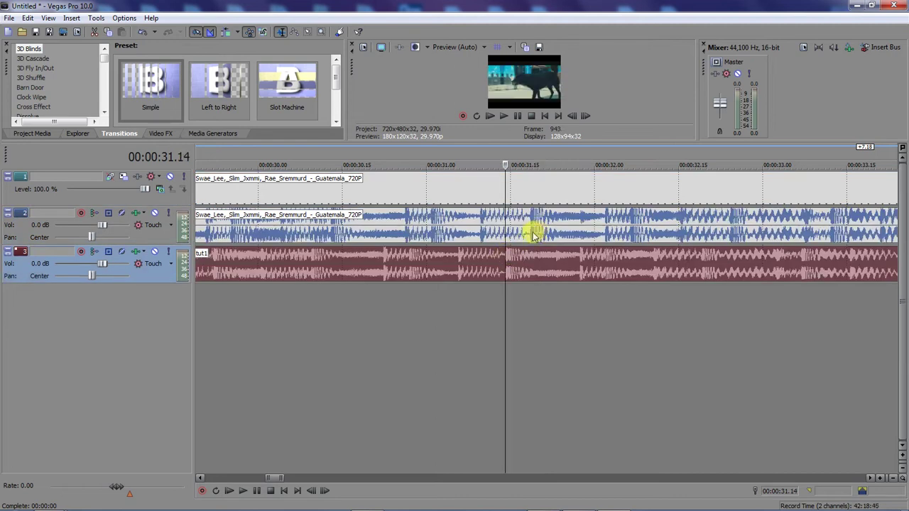
{"action": "left_click", "coordinate": [531, 236]}
{"action": "left_click", "coordinate": [508, 259]}
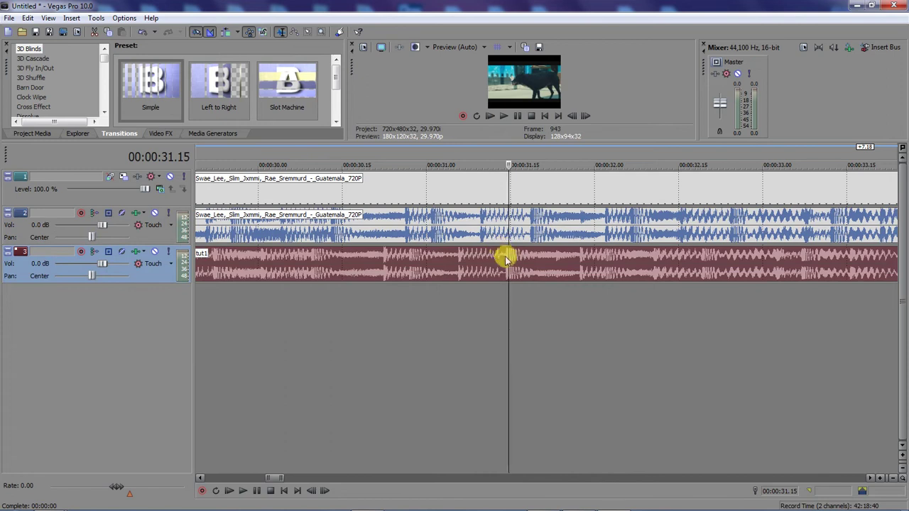
{"action": "left_click", "coordinate": [529, 237]}
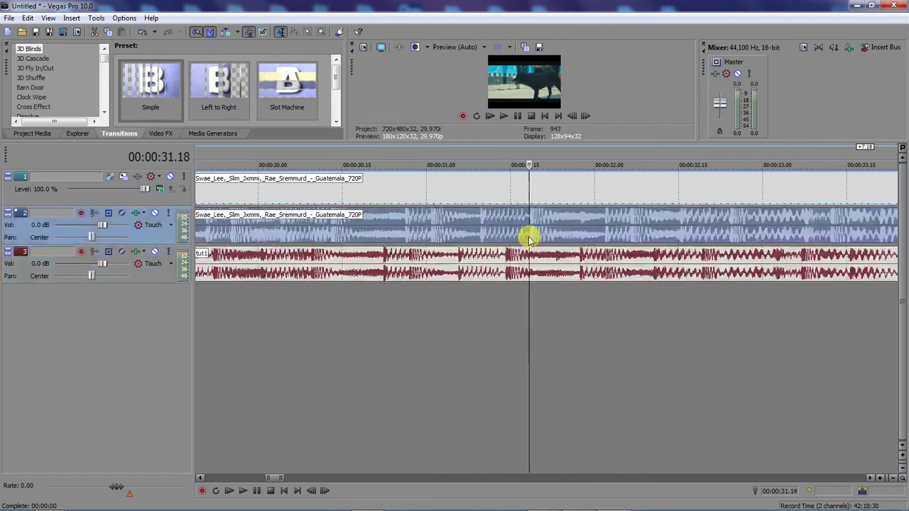
{"action": "scroll", "coordinate": [515, 245], "scroll_direction": "down", "scroll_amount": 2}
{"action": "left_click", "coordinate": [503, 261]}
{"action": "left_click", "coordinate": [497, 260]}
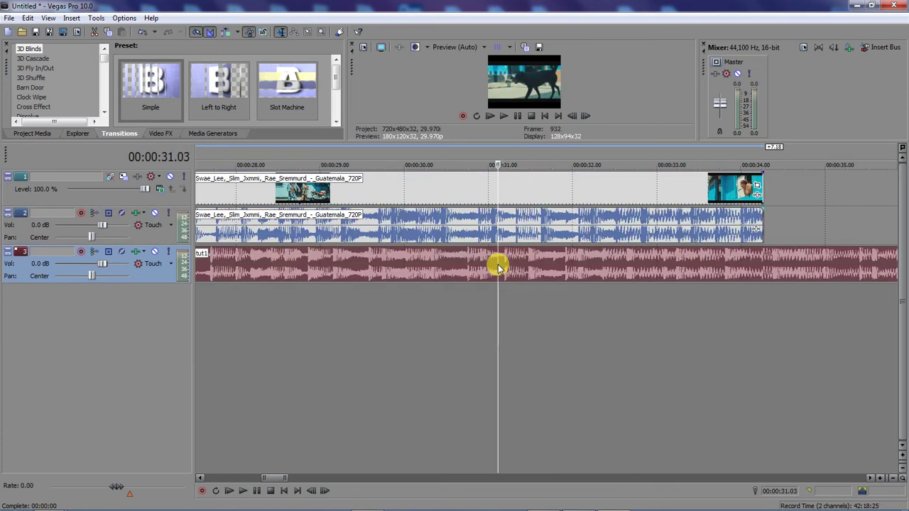
Step: Split the Guatemala video and audio just before the beat at about 00:00:31.19 and delete the part after it
{"action": "left_click", "coordinate": [542, 236]}
{"action": "scroll", "coordinate": [540, 236], "scroll_direction": "up", "scroll_amount": 4}
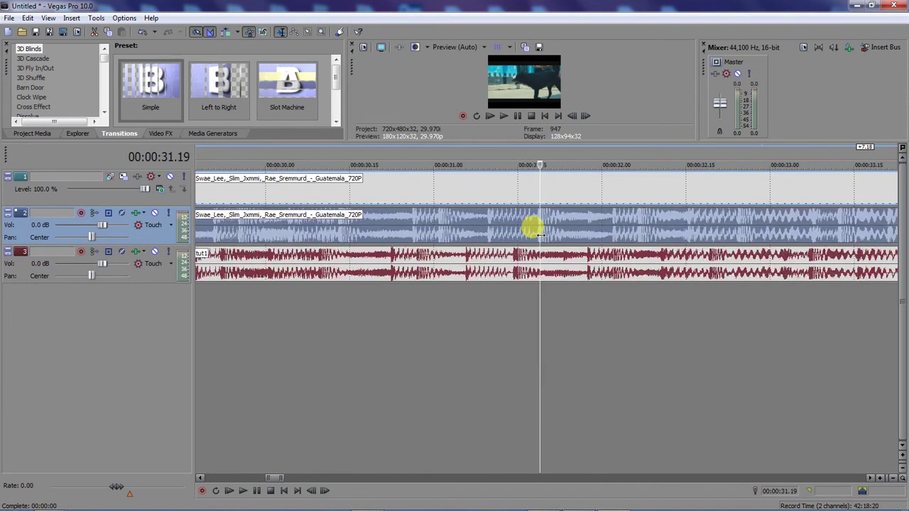
{"action": "scroll", "coordinate": [532, 231], "scroll_direction": "up", "scroll_amount": 1}
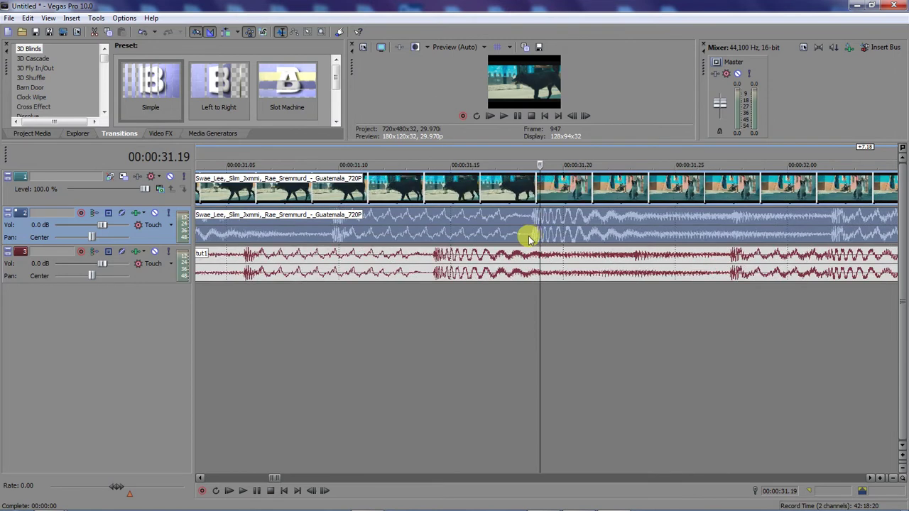
{"action": "left_click", "coordinate": [532, 235]}
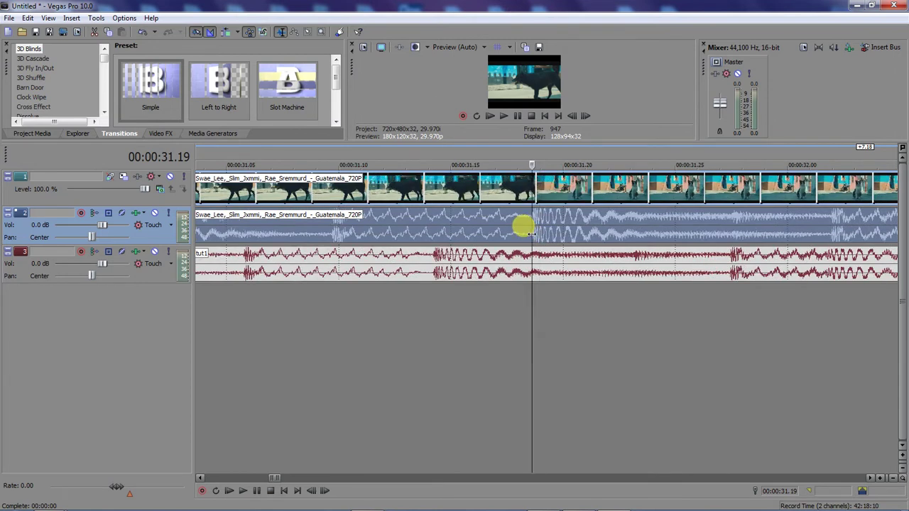
{"action": "key", "text": "s"}
{"action": "left_click", "coordinate": [548, 229]}
{"action": "key", "text": "Delete"}
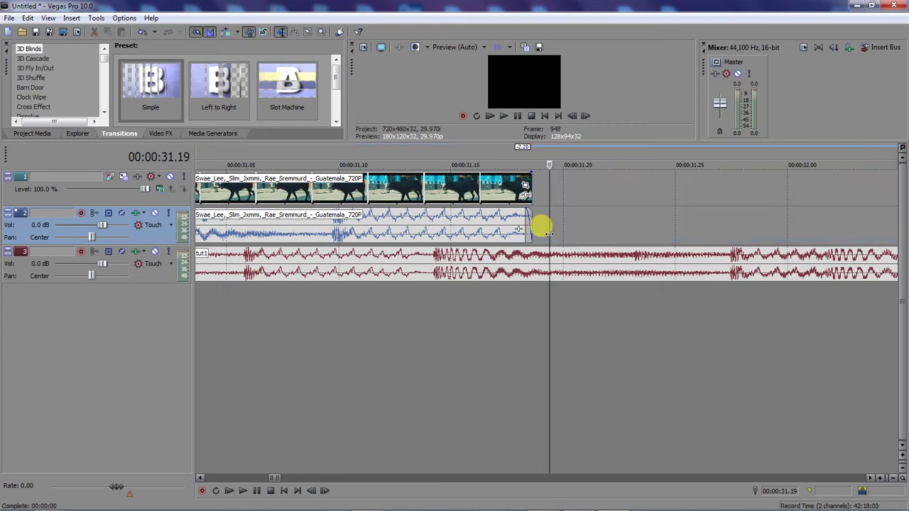
Step: Time-compress the Guatemala clip so its end meets the tut1 beat at 00:00:31.14
{"action": "left_click", "coordinate": [435, 257]}
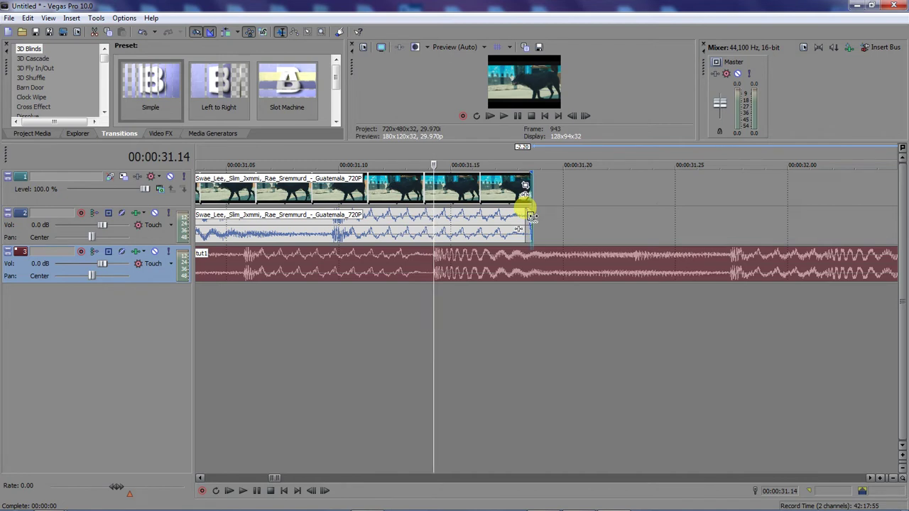
{"action": "left_click_drag", "start_coordinate": [530, 215], "coordinate": [430, 226]}
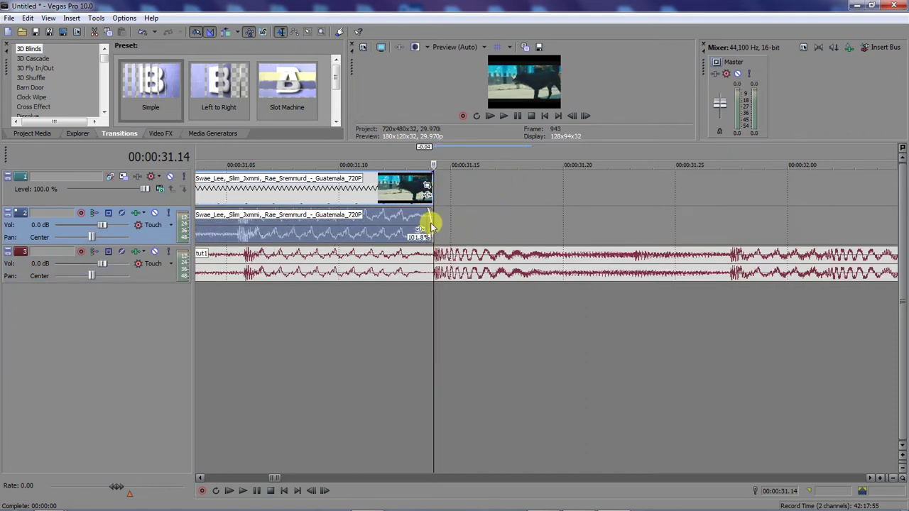
{"action": "left_click", "coordinate": [245, 255]}
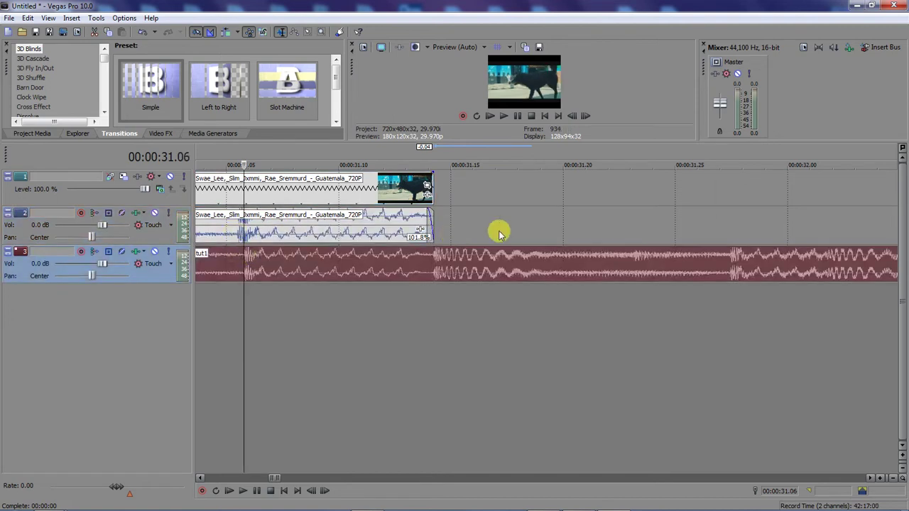
Step: Extend the end of the Guatemala clip to about 00:00:31.18 and check the beat alignment at 00:00:31.14
{"action": "left_click", "coordinate": [427, 219]}
{"action": "left_click_drag", "start_coordinate": [507, 226], "coordinate": [521, 227]}
{"action": "left_click", "coordinate": [432, 257]}
{"action": "scroll", "coordinate": [437, 255], "scroll_direction": "down", "scroll_amount": 2}
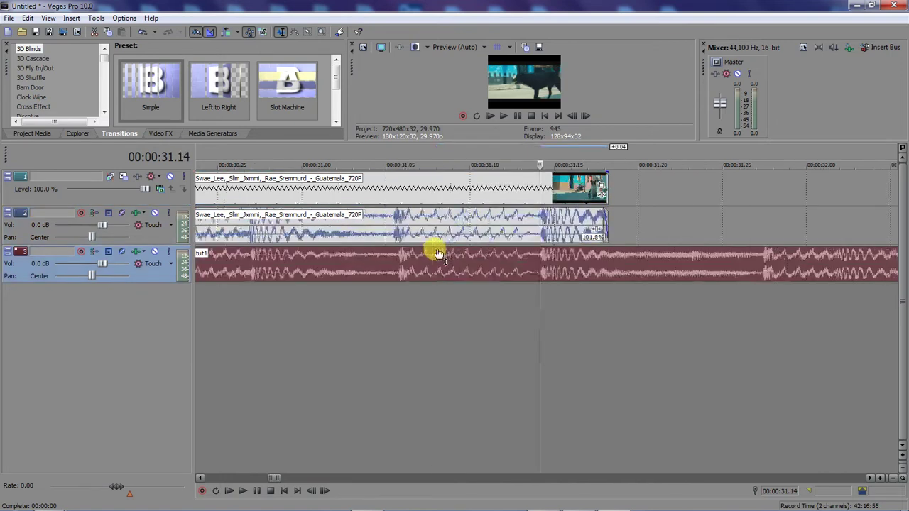
Step: Play the Guatemala clip and tut1 together from marker 1 to check their sync
{"action": "scroll", "coordinate": [436, 254], "scroll_direction": "down", "scroll_amount": 3}
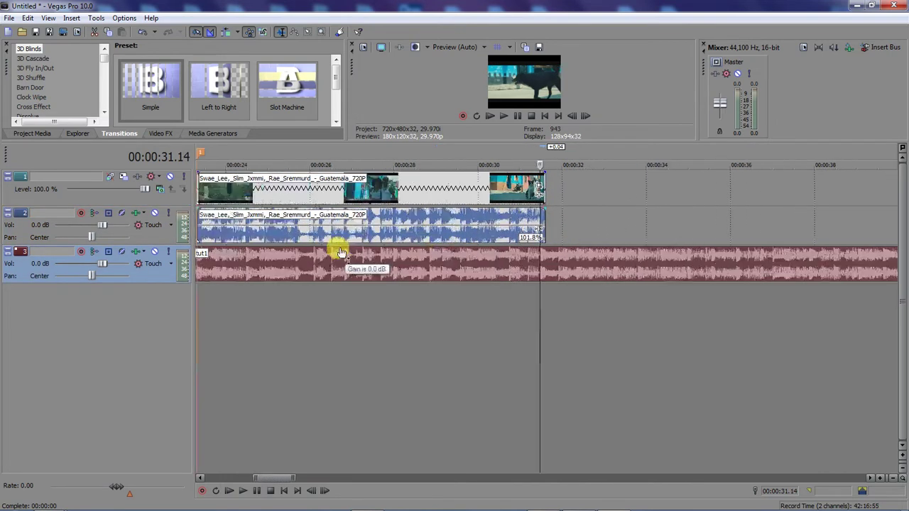
{"action": "scroll", "coordinate": [341, 254], "scroll_direction": "down", "scroll_amount": 2}
{"action": "left_click", "coordinate": [368, 225]}
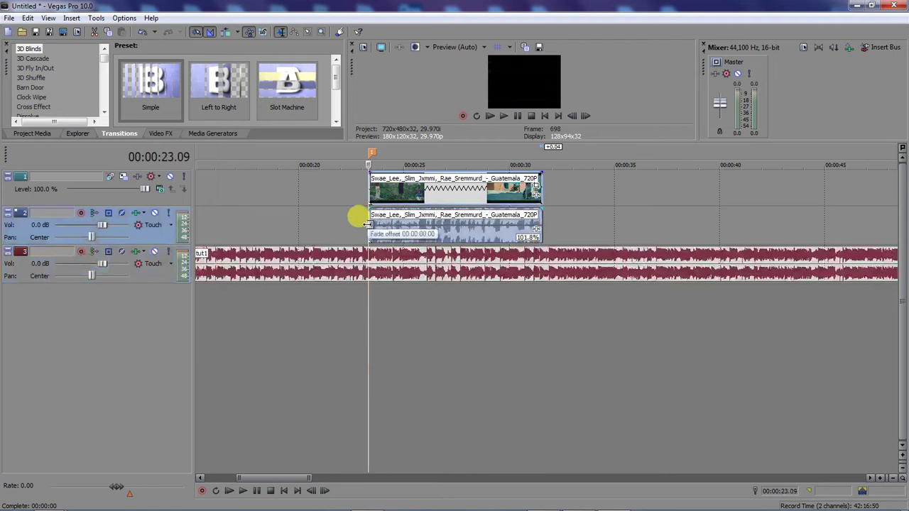
{"action": "key", "text": "space"}
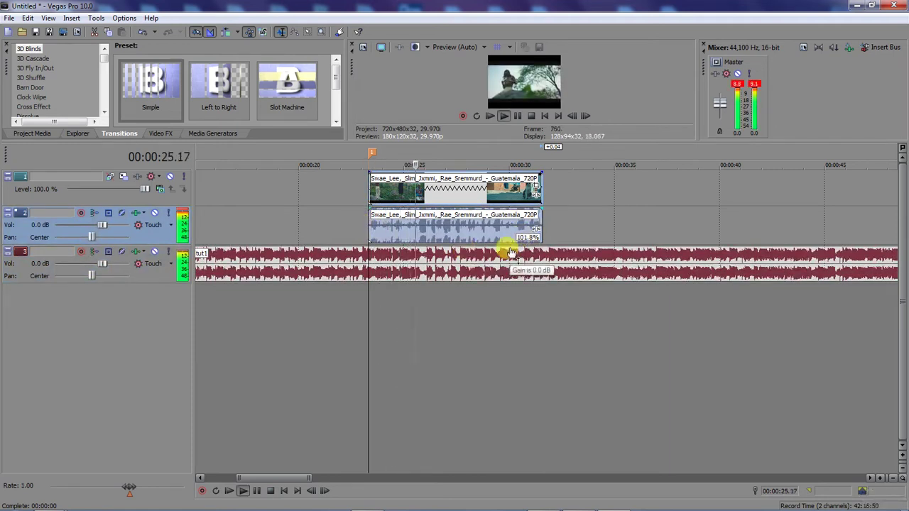
{"action": "key", "text": "space"}
Step: Extend the end of the Guatemala clip to about 00:00:47 and compare its beats with tut1 near 00:00:45.27
{"action": "left_click_drag", "start_coordinate": [539, 226], "coordinate": [866, 217]}
{"action": "scroll", "coordinate": [817, 226], "scroll_direction": "down", "scroll_amount": 4}
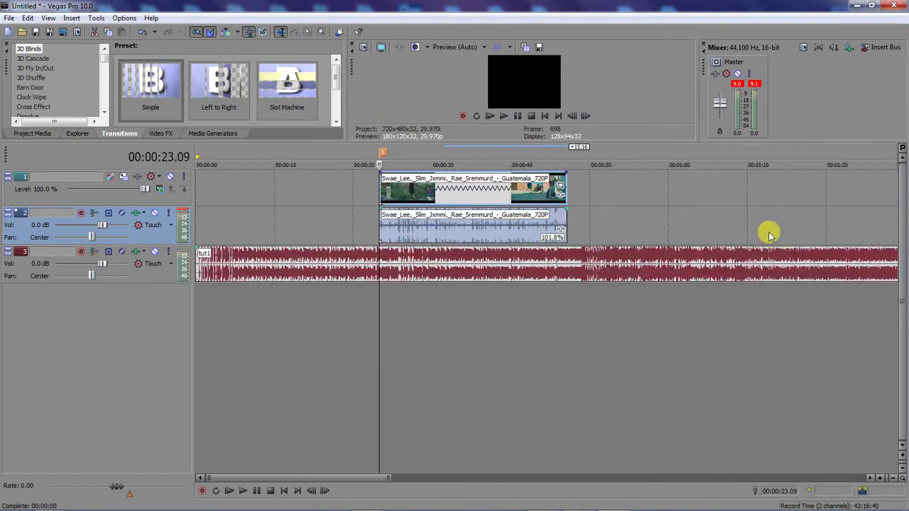
{"action": "left_click", "coordinate": [574, 229]}
{"action": "scroll", "coordinate": [574, 230], "scroll_direction": "up", "scroll_amount": 5}
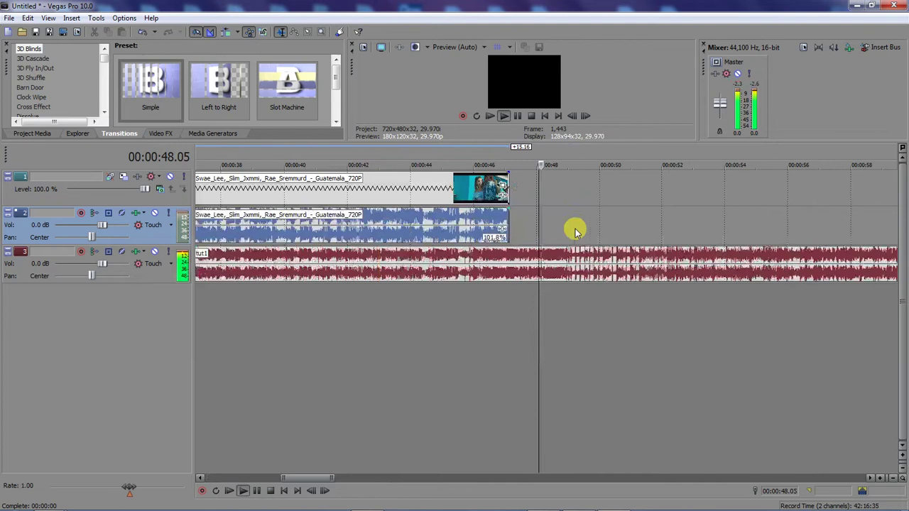
{"action": "left_click", "coordinate": [373, 257]}
{"action": "scroll", "coordinate": [380, 255], "scroll_direction": "up", "scroll_amount": 5}
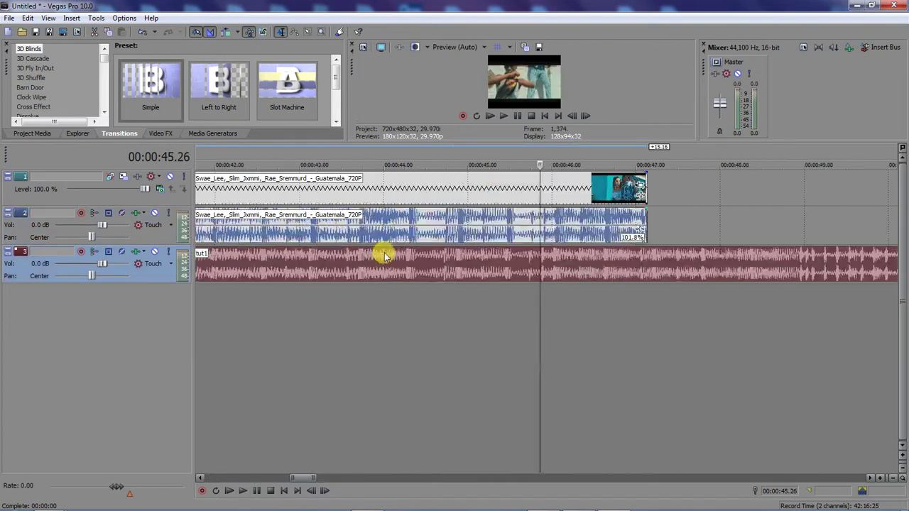
{"action": "left_click", "coordinate": [546, 258]}
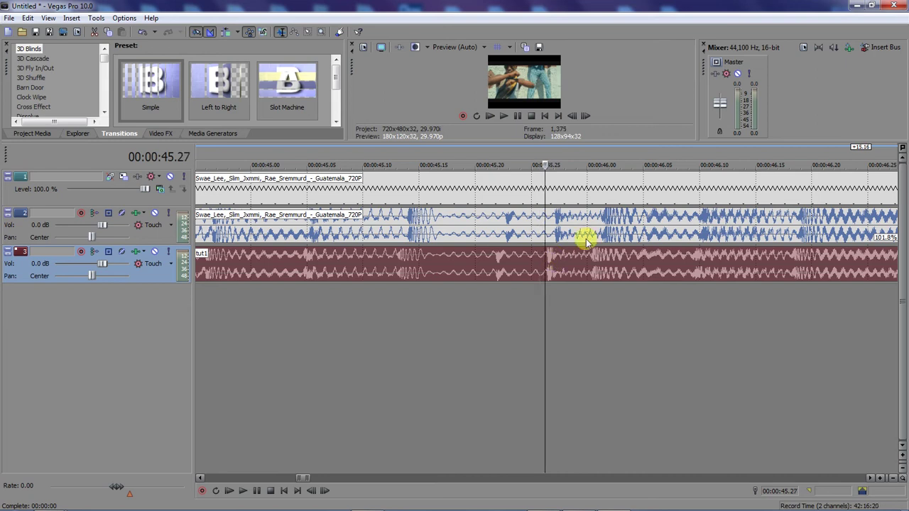
Step: Split the Guatemala video and audio at 00:00:46.01 and delete the part after the split
{"action": "left_click", "coordinate": [598, 235]}
{"action": "key", "text": "s"}
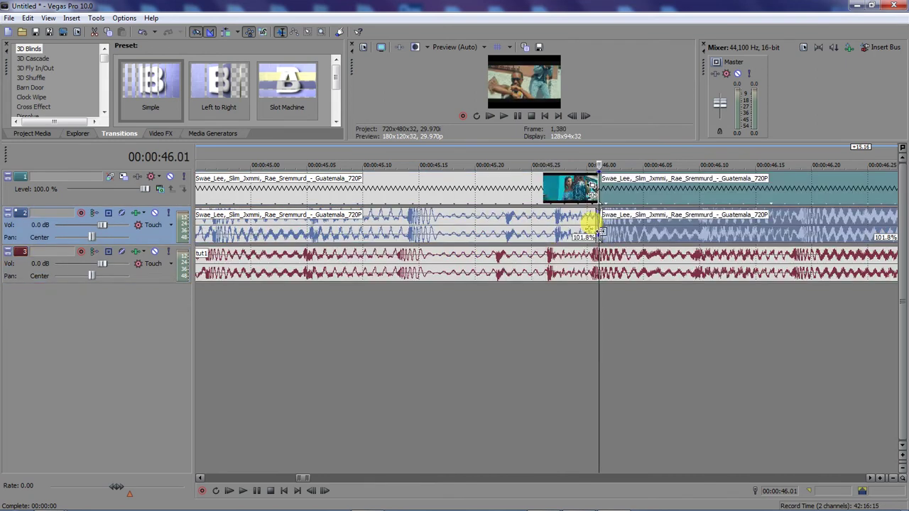
{"action": "left_click", "coordinate": [625, 229]}
{"action": "key", "text": "Delete"}
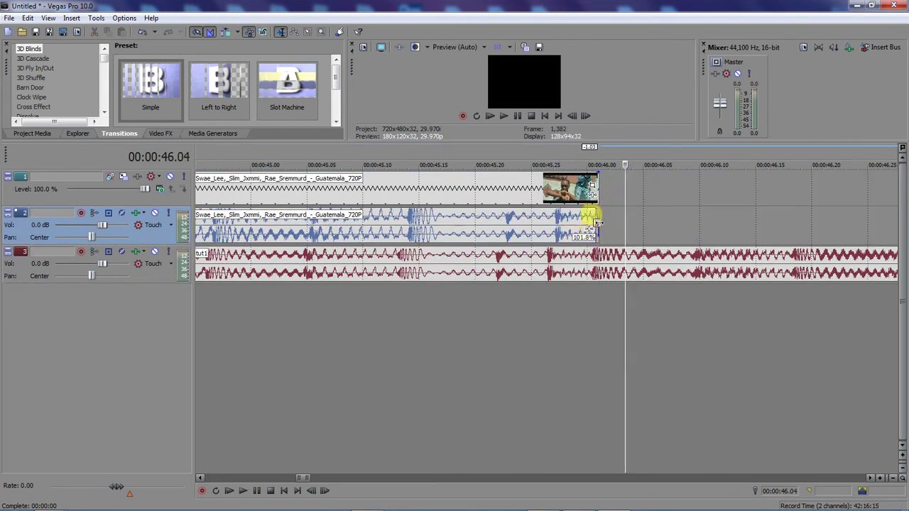
Step: Time-compress the Guatemala clip's end to about 00:00:46.00 to match the tut1 beats, and extend the clip to about 00:00:48.24
{"action": "key", "text": "ctrl"}
{"action": "left_click_drag", "start_coordinate": [595, 222], "coordinate": [588, 223]}
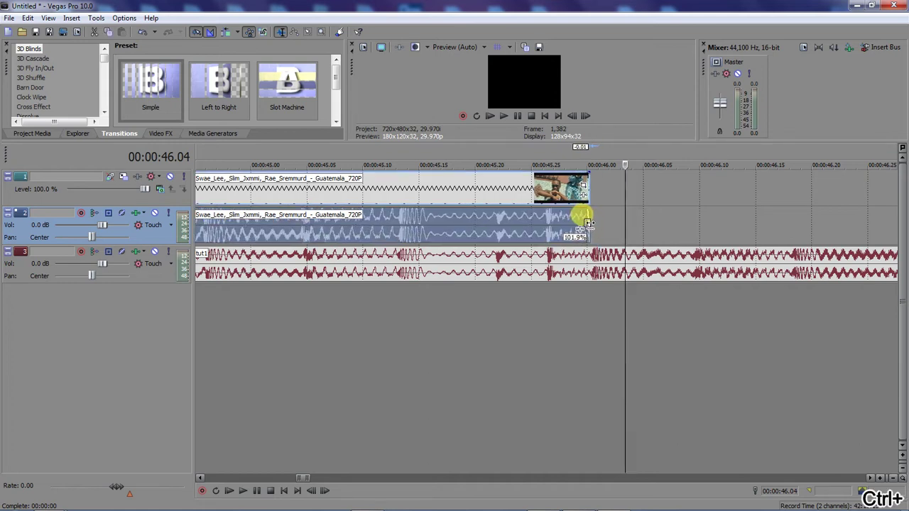
{"action": "scroll", "coordinate": [588, 222], "scroll_direction": "down", "scroll_amount": 10}
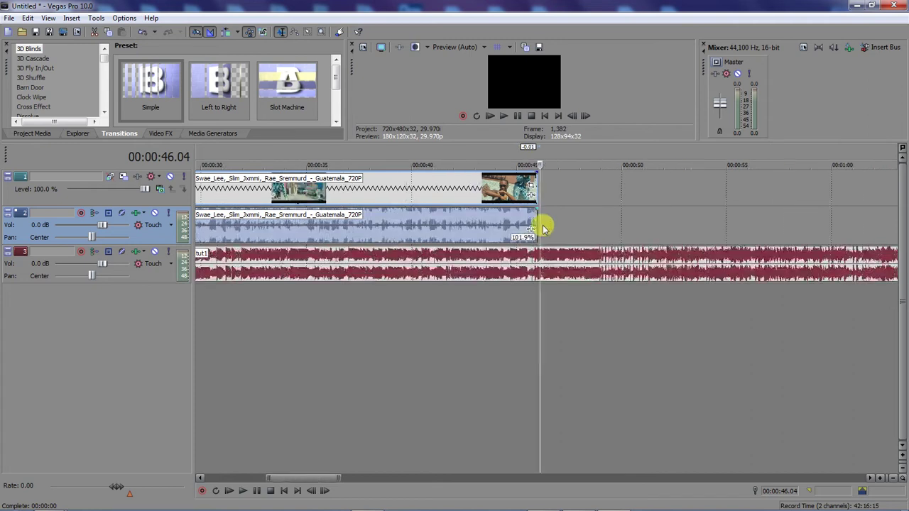
{"action": "left_click_drag", "start_coordinate": [534, 222], "coordinate": [594, 221]}
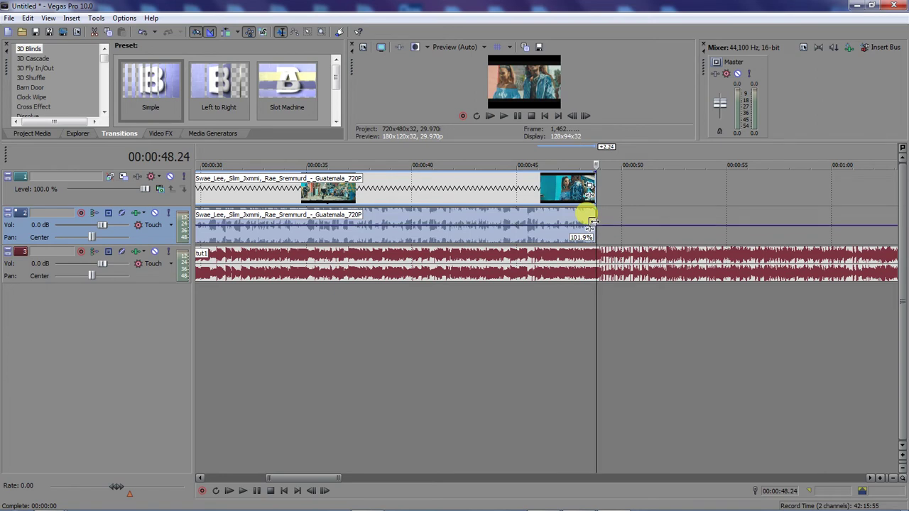
Step: Play the time-stretched Guatemala clip with tut1 from marker 1 to check their sync
{"action": "key", "text": "space"}
{"action": "left_click", "coordinate": [454, 239]}
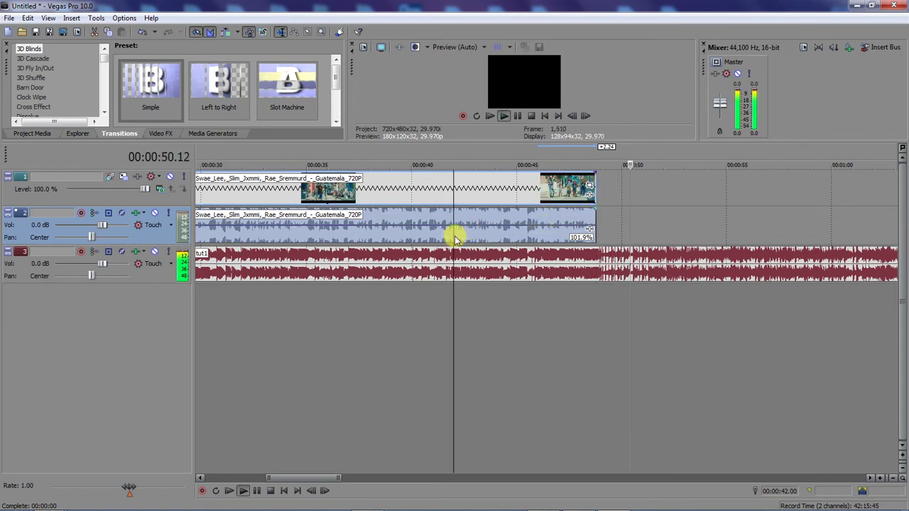
{"action": "scroll", "coordinate": [405, 232], "scroll_direction": "down", "scroll_amount": 5}
{"action": "left_click", "coordinate": [317, 218]}
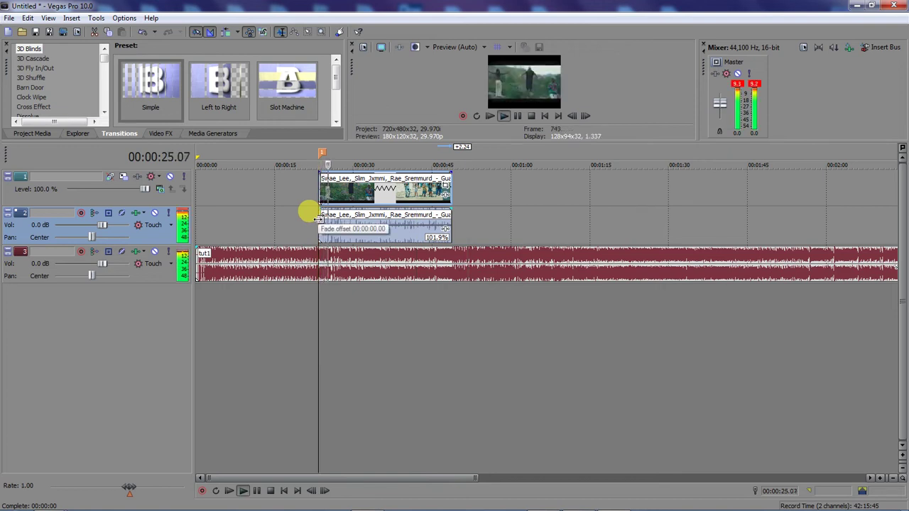
{"action": "key", "text": "space"}
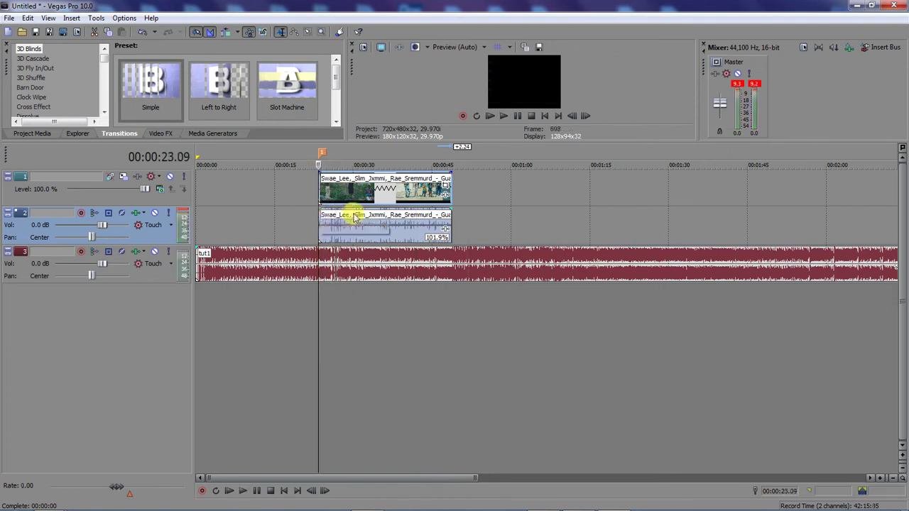
Step: Extend the end of the Guatemala video and audio past tut1 to about 00:04:25
{"action": "left_click", "coordinate": [215, 236]}
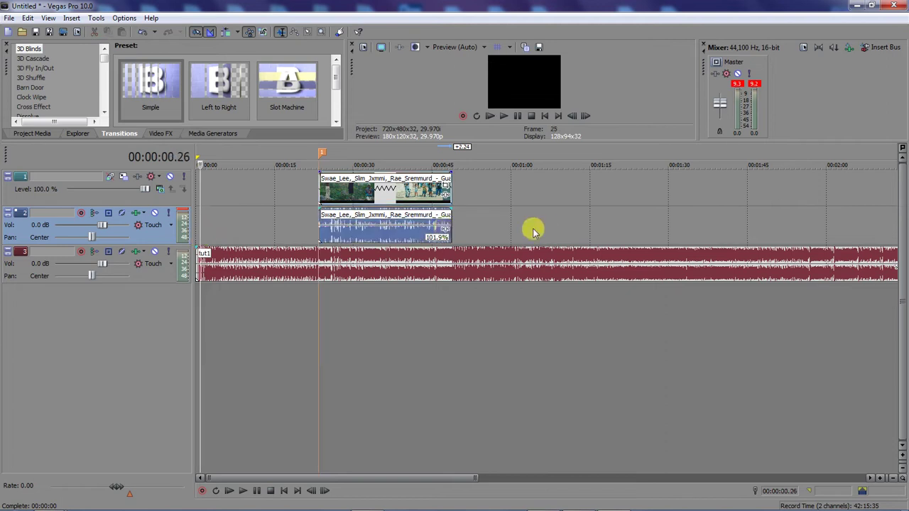
{"action": "left_click_drag", "start_coordinate": [449, 226], "coordinate": [798, 211]}
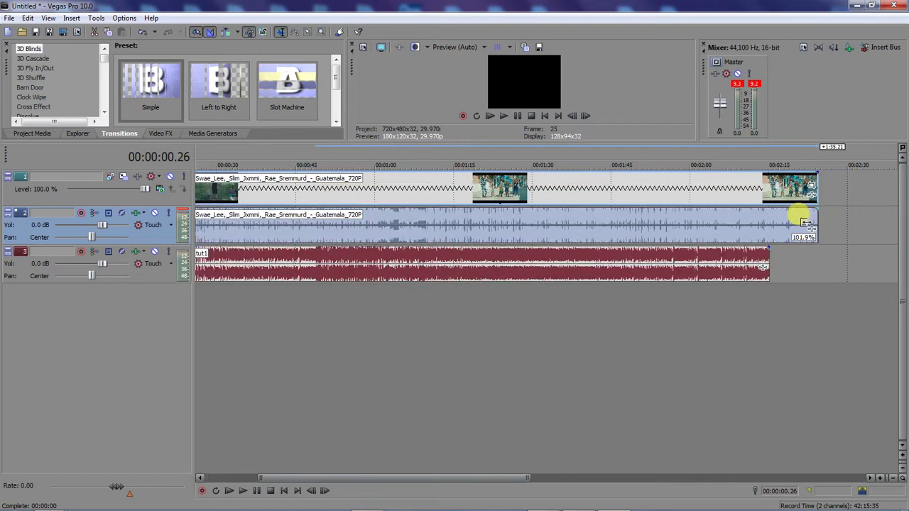
{"action": "scroll", "coordinate": [760, 225], "scroll_direction": "down", "scroll_amount": 5}
{"action": "left_click_drag", "start_coordinate": [491, 225], "coordinate": [758, 222]}
Step: Play the Guatemala clip from about 00:03:52 and 00:03:46 to look for a section to match with tut1
{"action": "left_click", "coordinate": [689, 240]}
{"action": "key", "text": "space"}
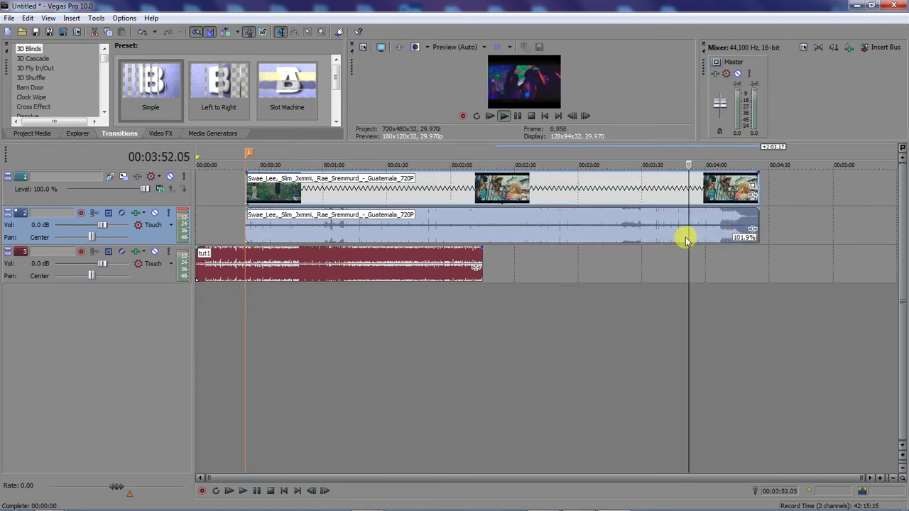
{"action": "scroll", "coordinate": [685, 237], "scroll_direction": "up", "scroll_amount": 5}
{"action": "scroll", "coordinate": [586, 242], "scroll_direction": "down", "scroll_amount": 2}
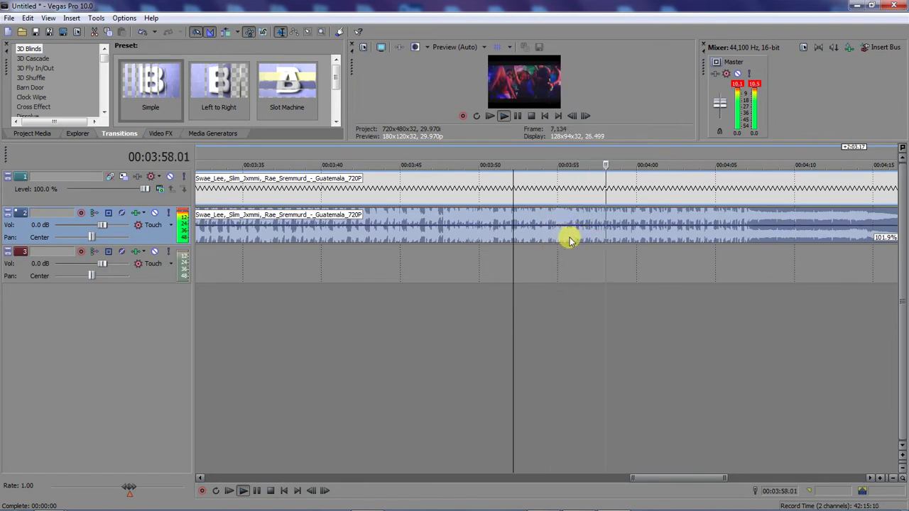
{"action": "key", "text": "space"}
{"action": "left_click", "coordinate": [420, 240]}
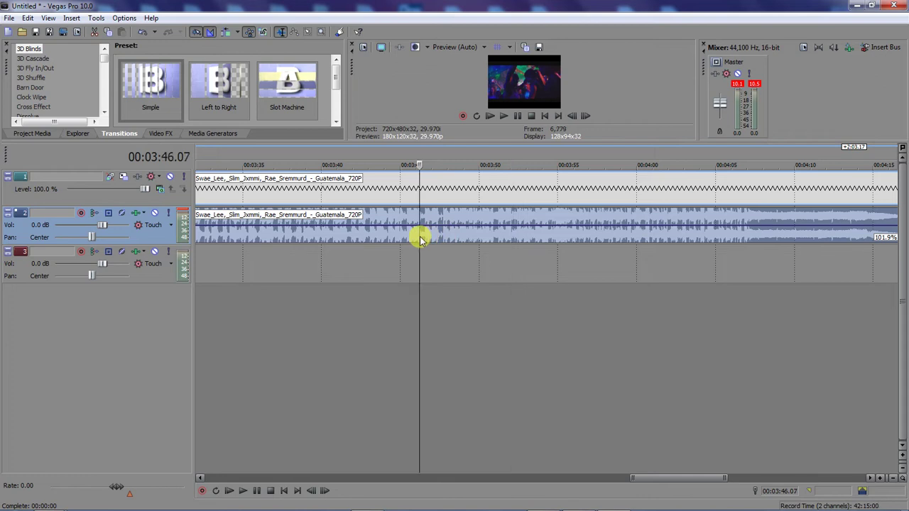
{"action": "key", "text": "space"}
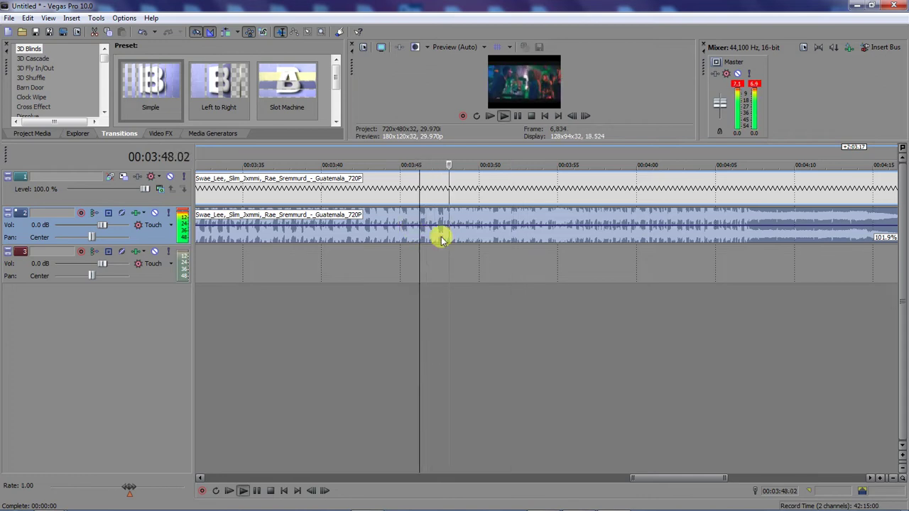
{"action": "key", "text": "space"}
{"action": "left_click", "coordinate": [449, 242]}
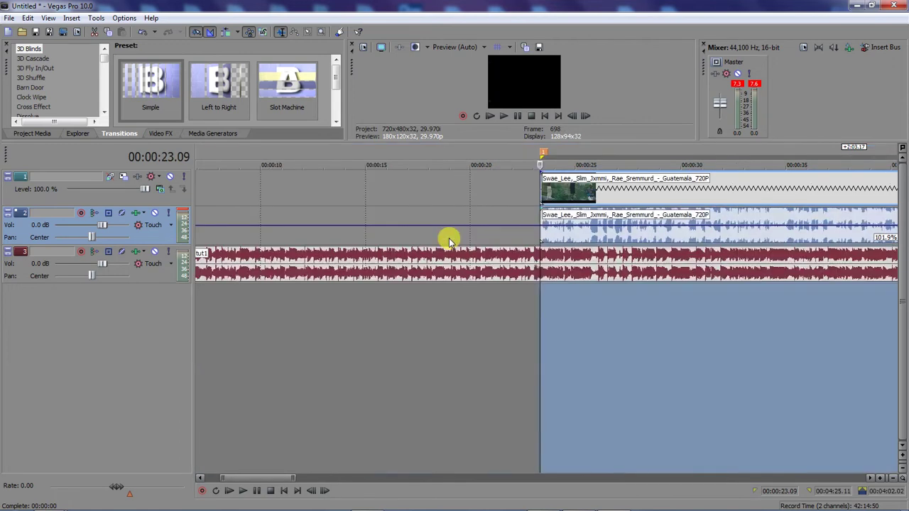
{"action": "scroll", "coordinate": [461, 239], "scroll_direction": "down", "scroll_amount": 5}
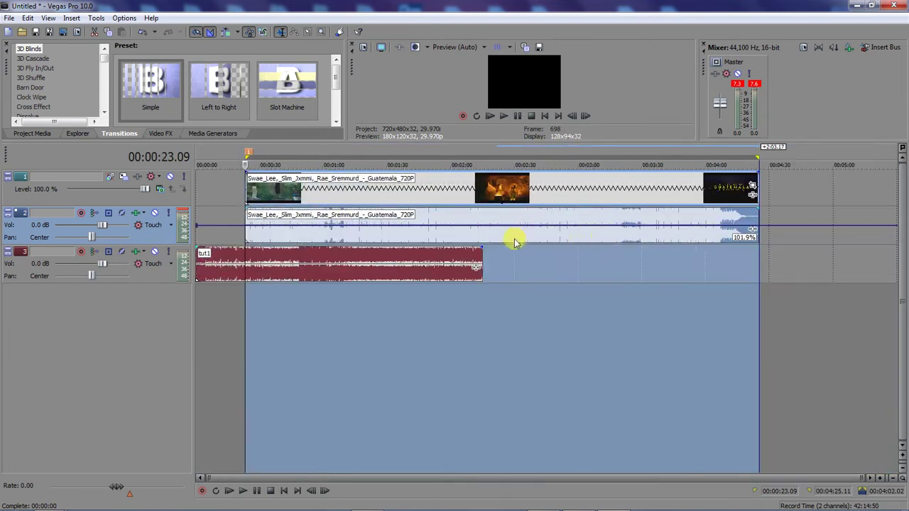
Step: Play the Guatemala clip from 00:02:30.02 to listen for a suitable starting beat
{"action": "left_click", "coordinate": [515, 241]}
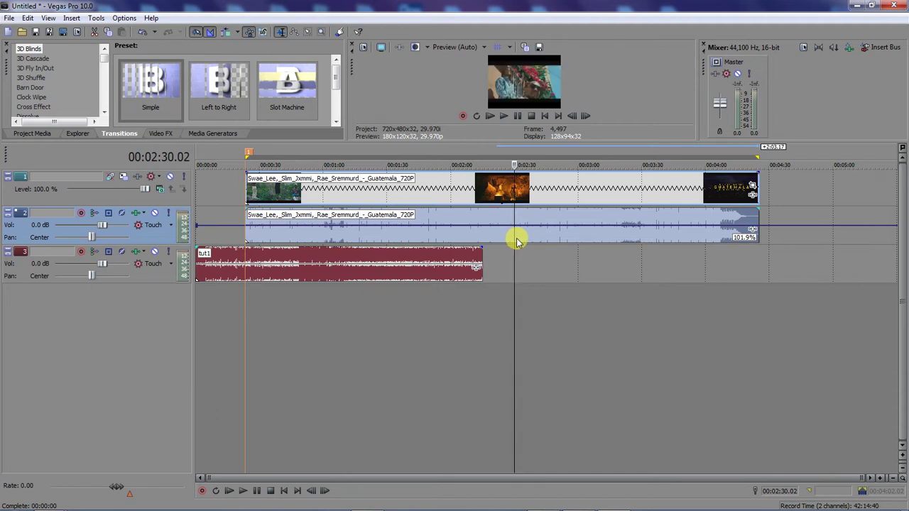
{"action": "key", "text": "space"}
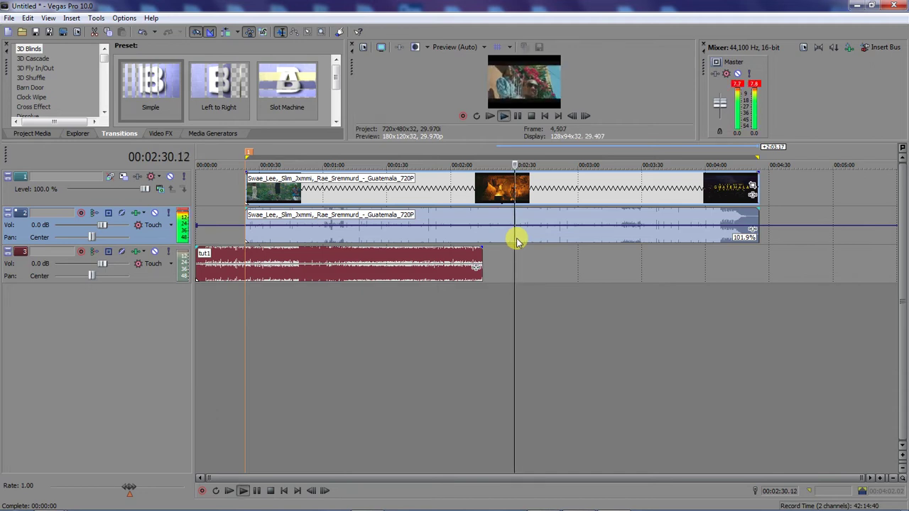
{"action": "scroll", "coordinate": [516, 242], "scroll_direction": "up", "scroll_amount": 3}
{"action": "scroll", "coordinate": [517, 241], "scroll_direction": "up", "scroll_amount": 4}
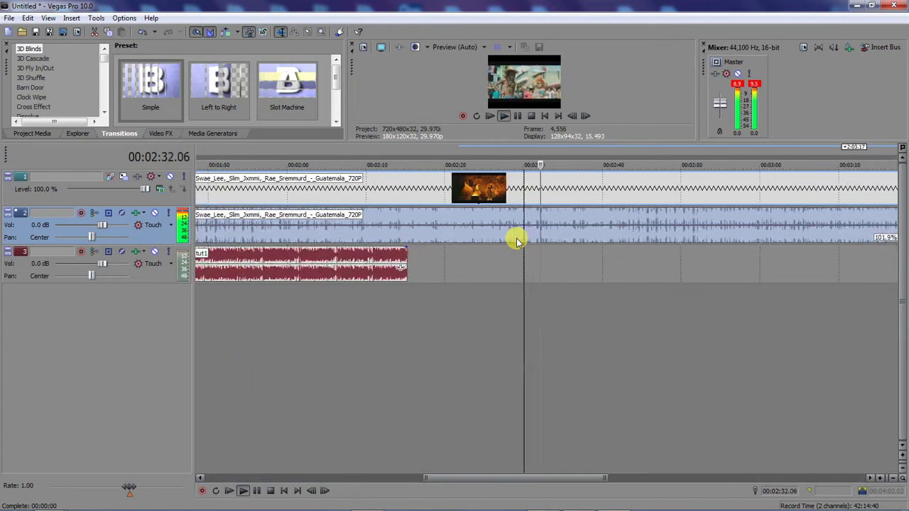
{"action": "key", "text": "space"}
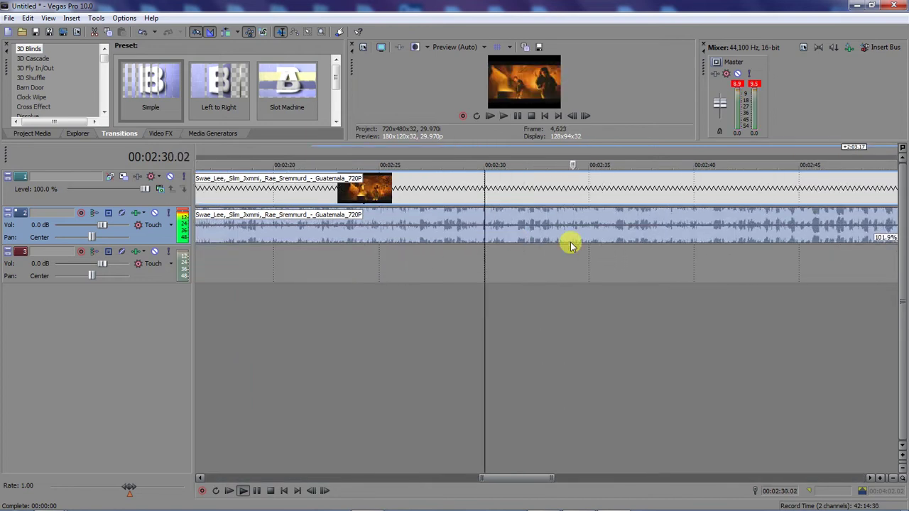
{"action": "left_click", "coordinate": [542, 241]}
{"action": "key", "text": "space"}
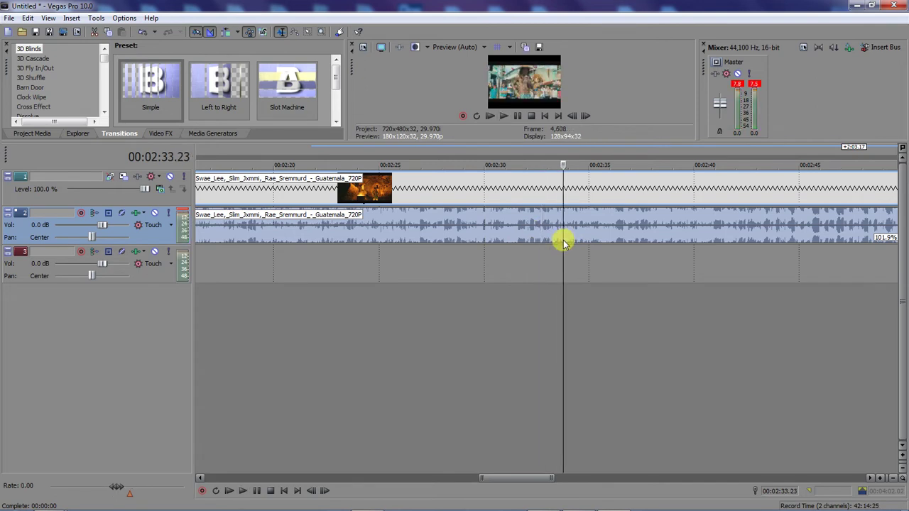
Step: Repeatedly play the Guatemala beat at 00:02:33.26 to check it as a starting point
{"action": "key", "text": "space"}
{"action": "scroll", "coordinate": [557, 242], "scroll_direction": "up", "scroll_amount": 5}
{"action": "left_click", "coordinate": [563, 240]}
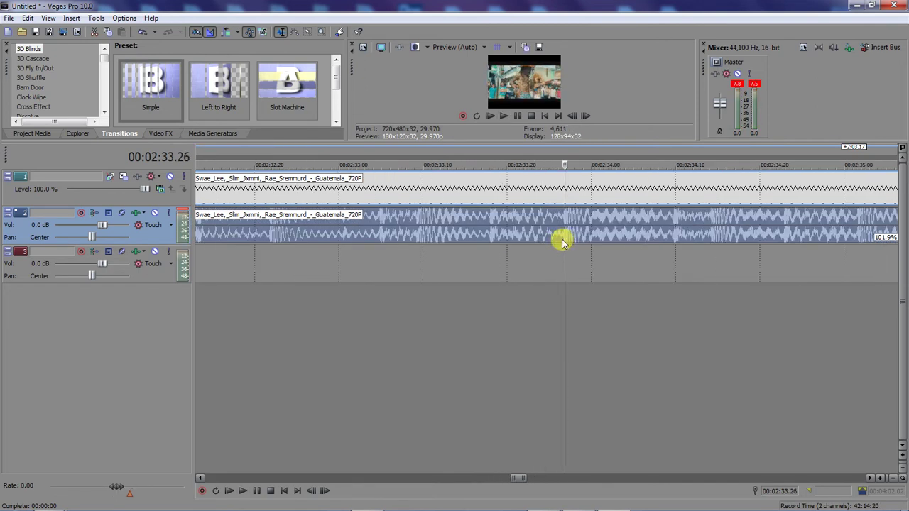
{"action": "key", "text": "space"}
{"action": "key", "text": "space"}
{"action": "key", "text": "space"}
{"action": "key", "text": "space"}
{"action": "key", "text": "space"}
{"action": "key", "text": "space"}
{"action": "key", "text": "space"}
{"action": "key", "text": "space"}
Step: Play the Guatemala clip from 00:02:38.14 and find the beat around 00:02:42.06
{"action": "scroll", "coordinate": [561, 241], "scroll_direction": "down", "scroll_amount": 5}
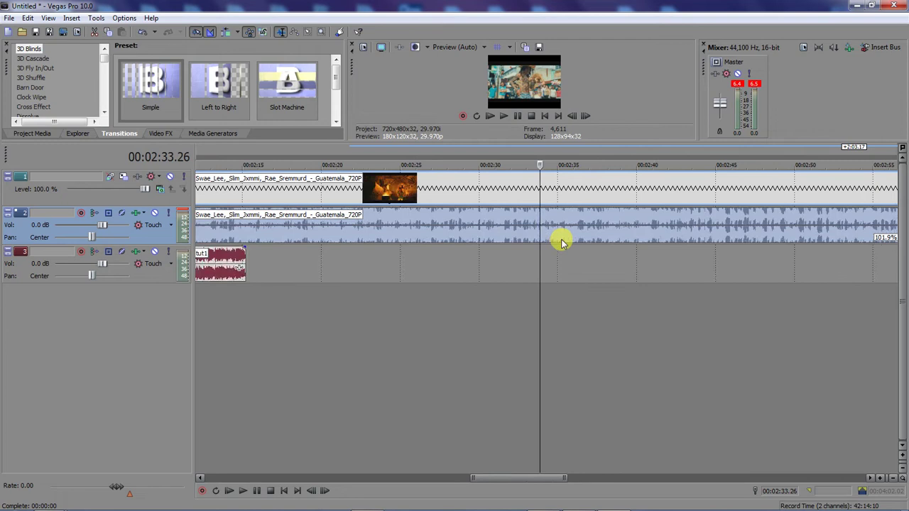
{"action": "scroll", "coordinate": [561, 241], "scroll_direction": "down", "scroll_amount": 2}
{"action": "left_click", "coordinate": [588, 238]}
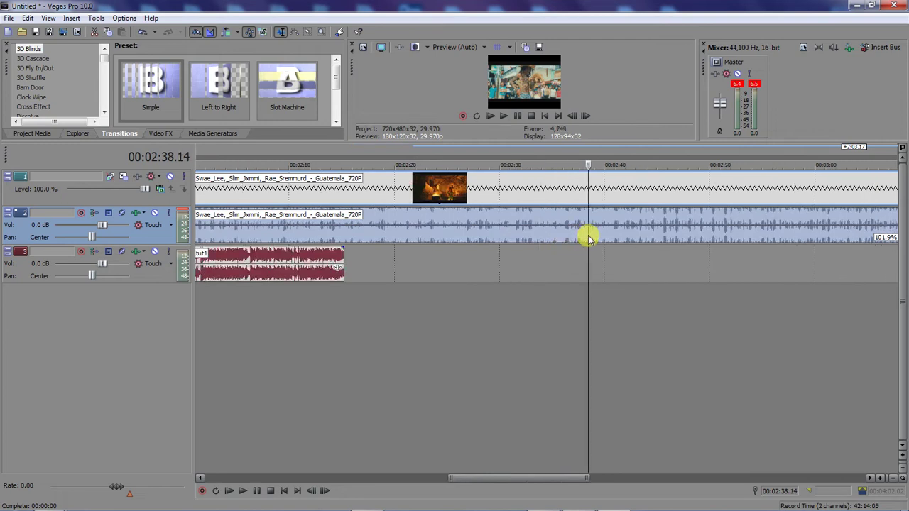
{"action": "key", "text": "space"}
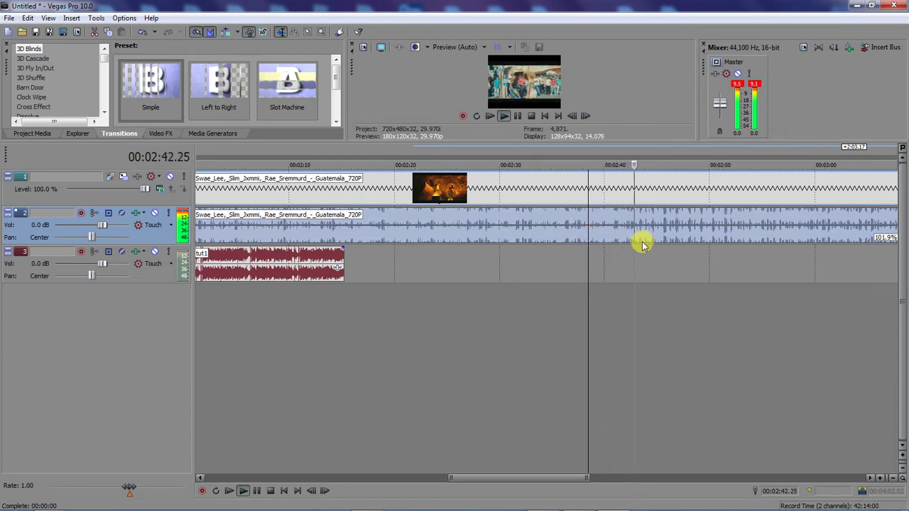
{"action": "key", "text": "space"}
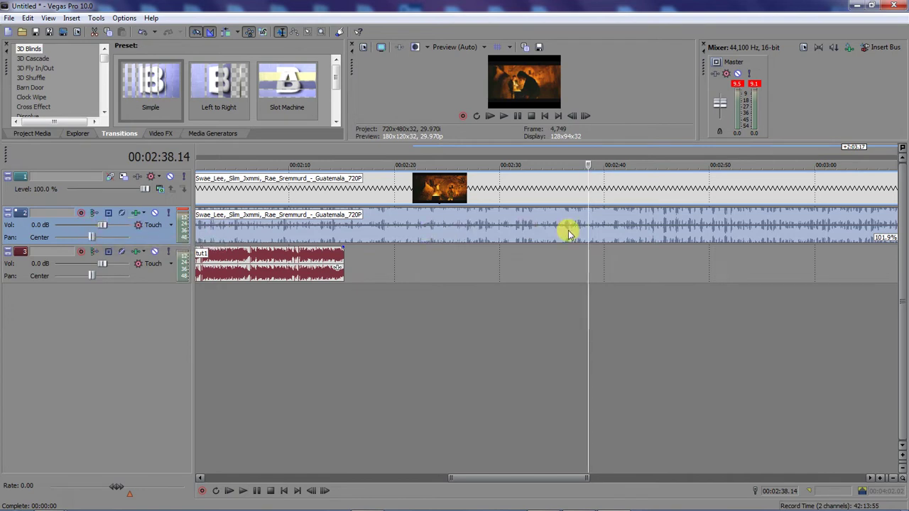
{"action": "key", "text": "space"}
{"action": "left_click", "coordinate": [627, 242]}
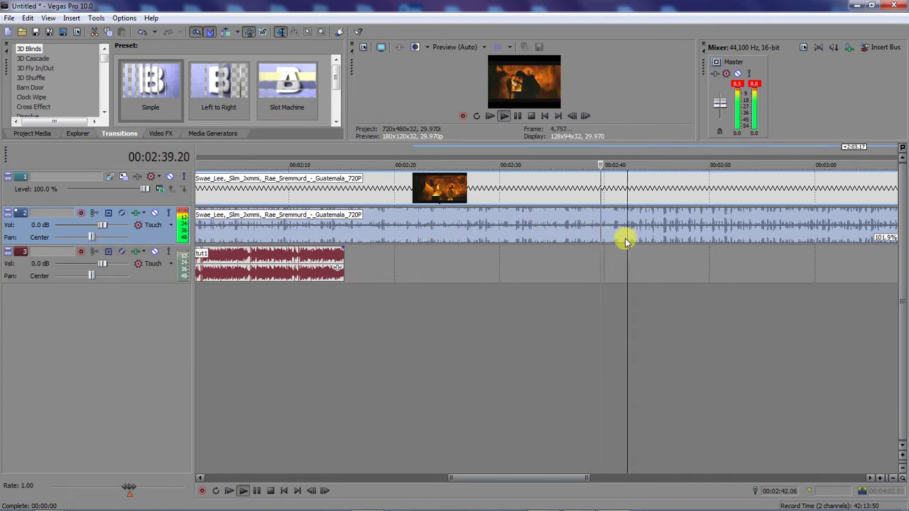
{"action": "scroll", "coordinate": [625, 242], "scroll_direction": "up", "scroll_amount": 4}
{"action": "key", "text": "space"}
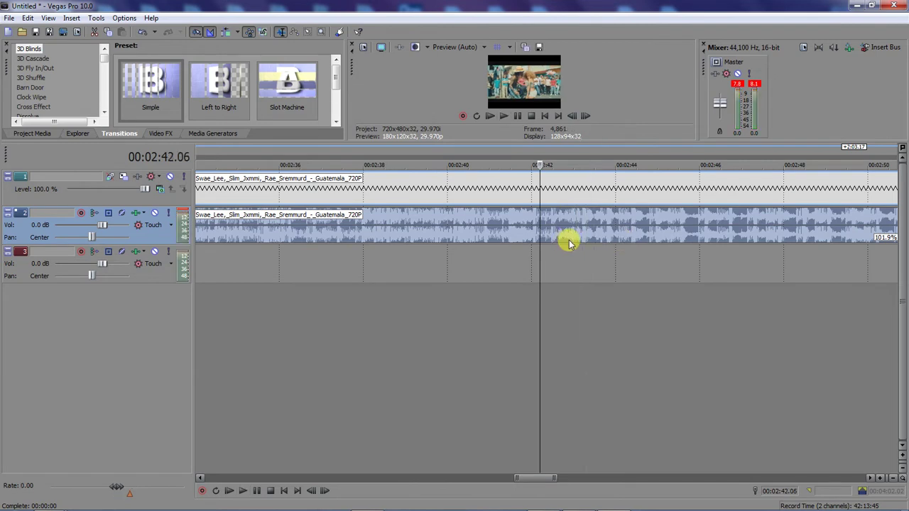
Step: Locate the Guatemala beat at 00:02:43.06 by ear and split the video and audio there
{"action": "left_click", "coordinate": [584, 242]}
{"action": "scroll", "coordinate": [583, 242], "scroll_direction": "up", "scroll_amount": 2}
{"action": "scroll", "coordinate": [569, 240], "scroll_direction": "up", "scroll_amount": 2}
{"action": "left_click", "coordinate": [535, 239]}
{"action": "left_click", "coordinate": [535, 239]}
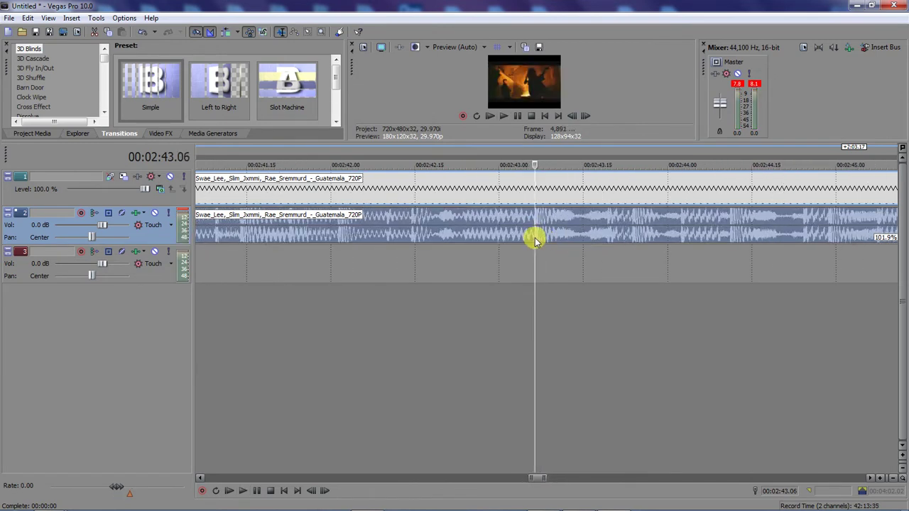
{"action": "key", "text": "space"}
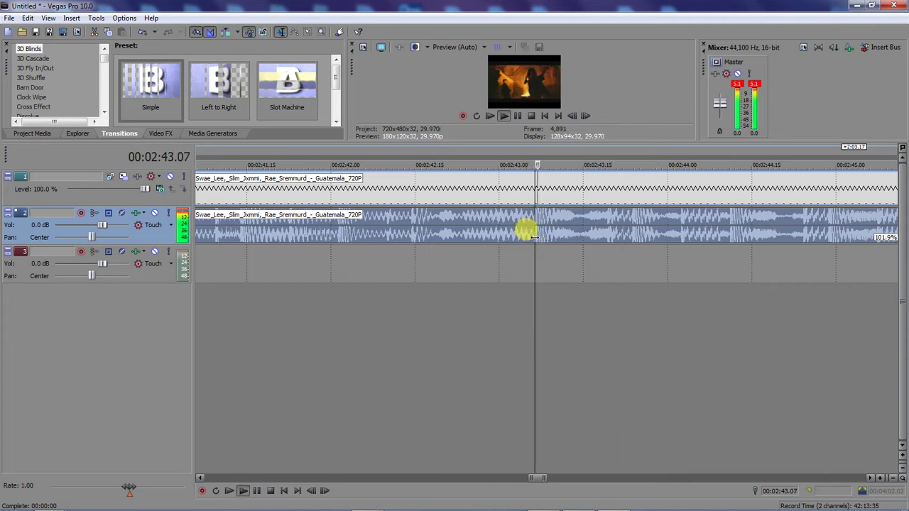
{"action": "key", "text": "space"}
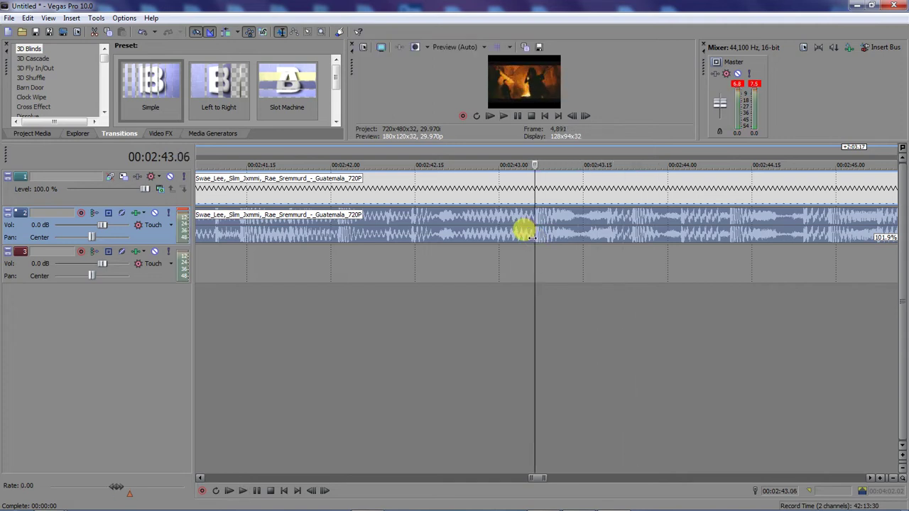
{"action": "key", "text": "space"}
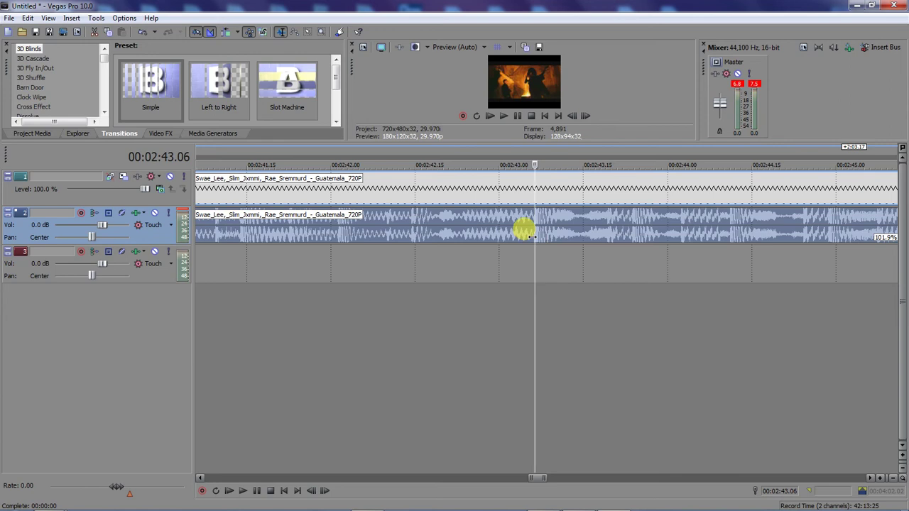
{"action": "key", "text": "s"}
Step: Move the Guatemala part after the split to the beginning of the timeline, starting at about 00:00:01.16
{"action": "scroll", "coordinate": [532, 234], "scroll_direction": "down", "scroll_amount": 5}
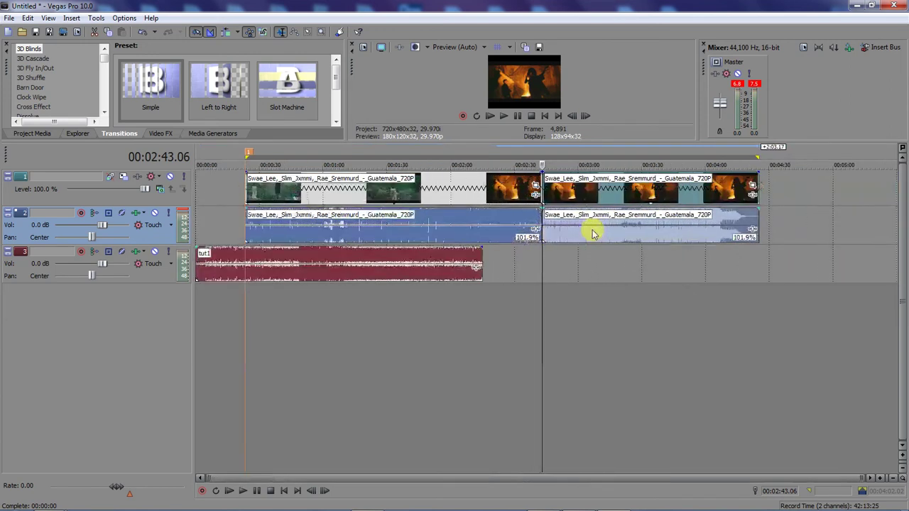
{"action": "left_click_drag", "start_coordinate": [579, 233], "coordinate": [233, 227]}
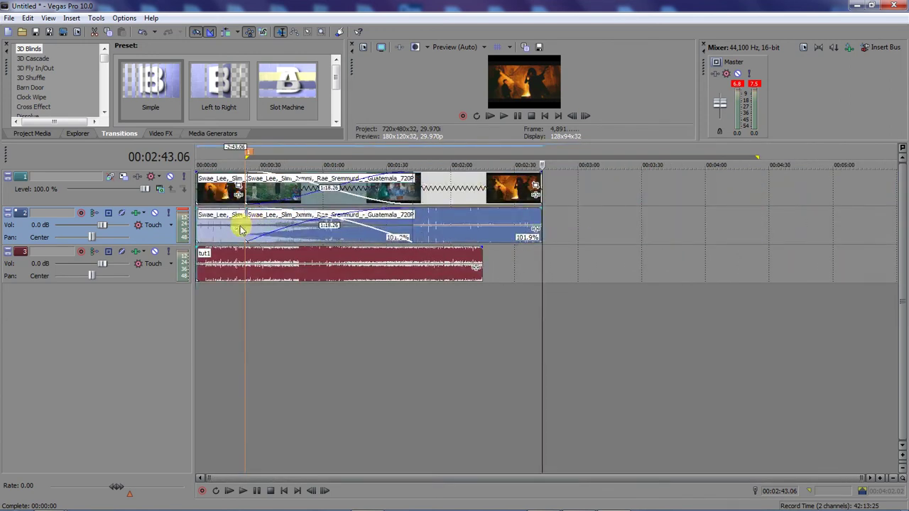
{"action": "key", "text": "Home"}
{"action": "scroll", "coordinate": [207, 225], "scroll_direction": "up", "scroll_amount": 4}
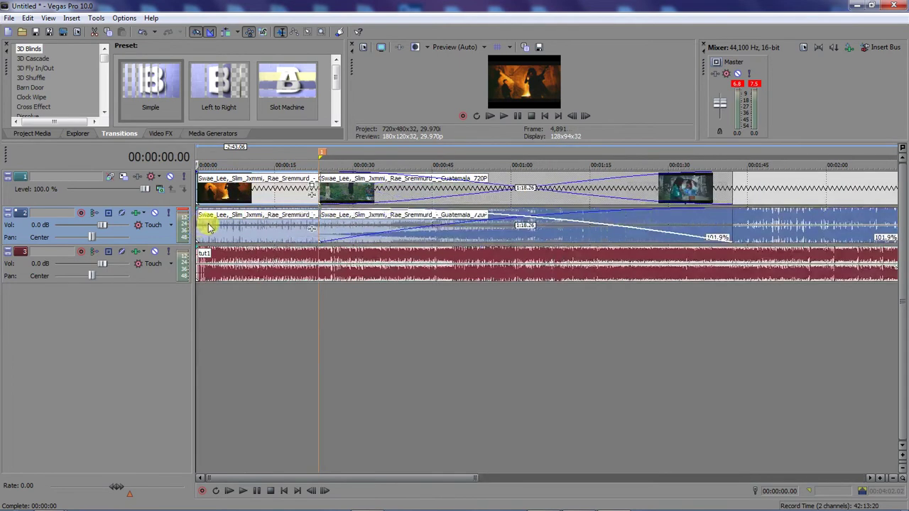
{"action": "scroll", "coordinate": [208, 226], "scroll_direction": "up", "scroll_amount": 6}
{"action": "left_click_drag", "start_coordinate": [319, 229], "coordinate": [618, 229]}
Step: Align the start of the moved Guatemala video and audio with the tut1 beat at 00:00:04.21
{"action": "scroll", "coordinate": [619, 229], "scroll_direction": "down", "scroll_amount": 6}
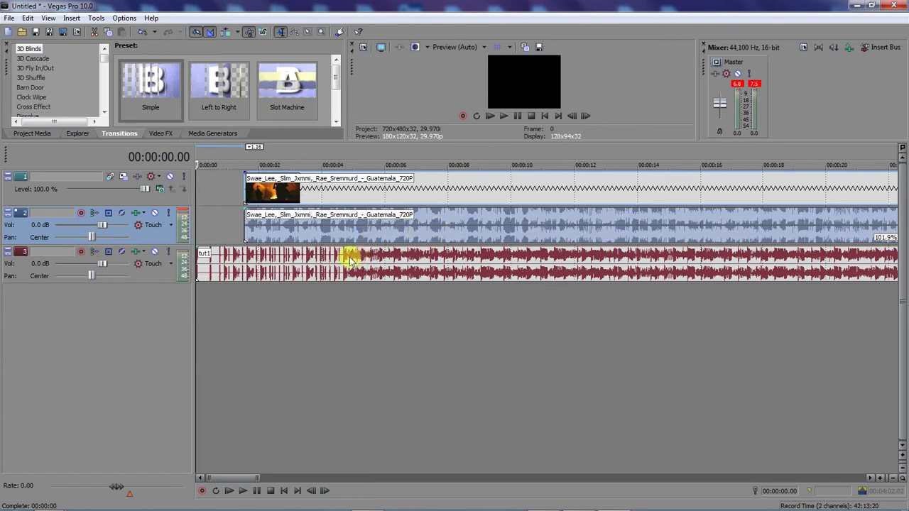
{"action": "left_click", "coordinate": [343, 260]}
{"action": "left_click_drag", "start_coordinate": [313, 221], "coordinate": [349, 231]}
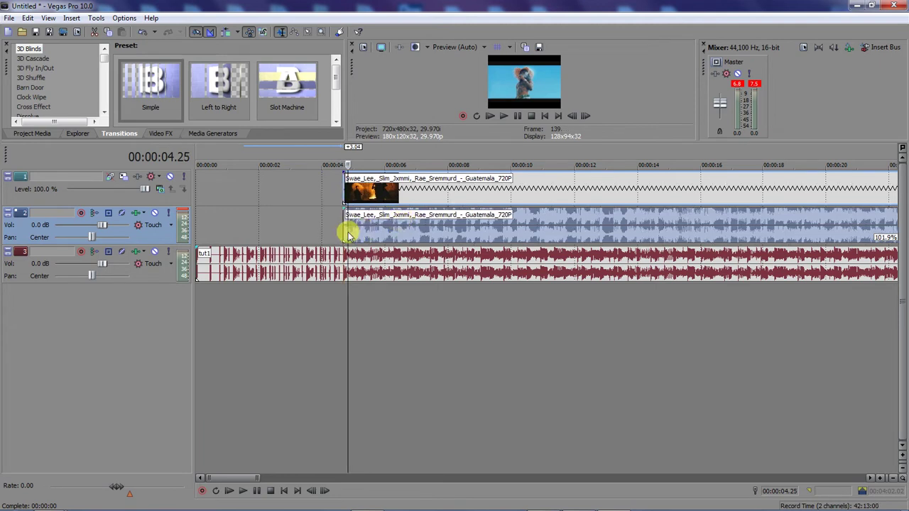
{"action": "scroll", "coordinate": [348, 234], "scroll_direction": "up", "scroll_amount": 3}
{"action": "scroll", "coordinate": [355, 234], "scroll_direction": "up", "scroll_amount": 5}
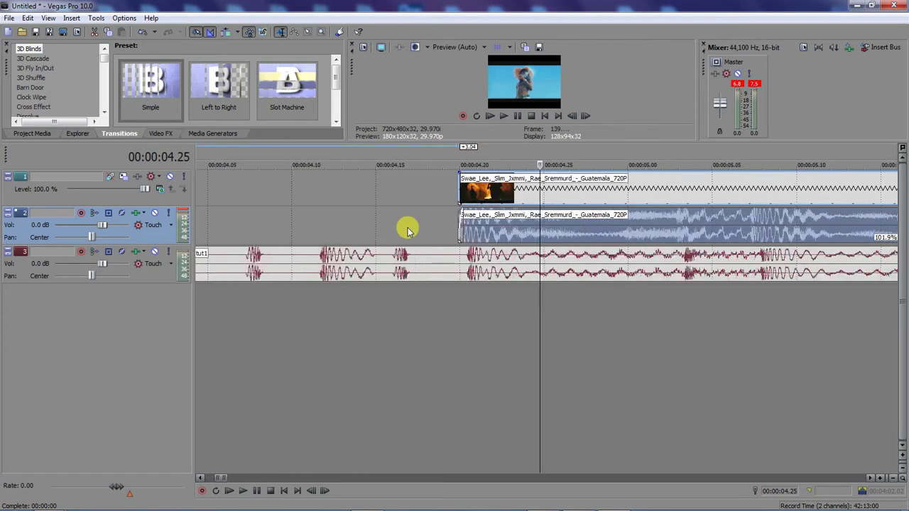
{"action": "left_click", "coordinate": [468, 257]}
{"action": "left_click", "coordinate": [488, 236]}
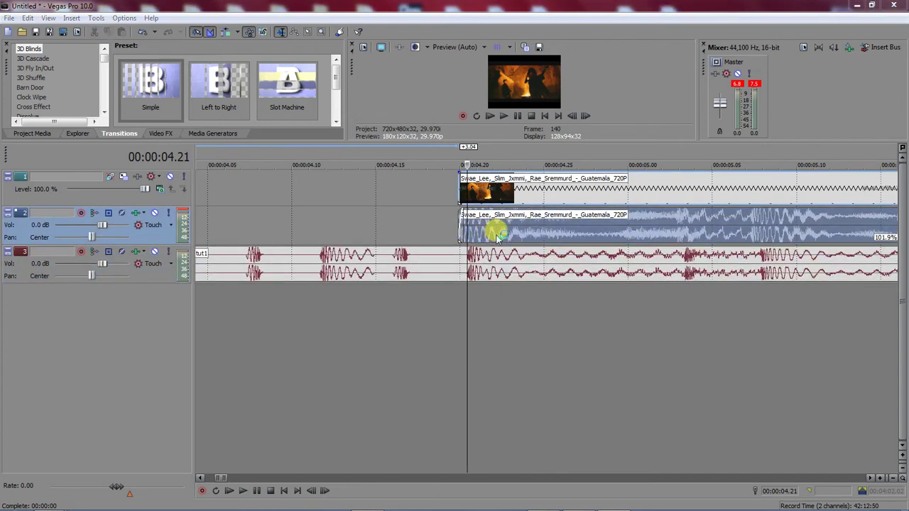
{"action": "left_click_drag", "start_coordinate": [482, 236], "coordinate": [483, 237]}
Step: Split the moved Guatemala clip at 00:00:20.06 and delete the part after the split
{"action": "scroll", "coordinate": [482, 237], "scroll_direction": "down", "scroll_amount": 10}
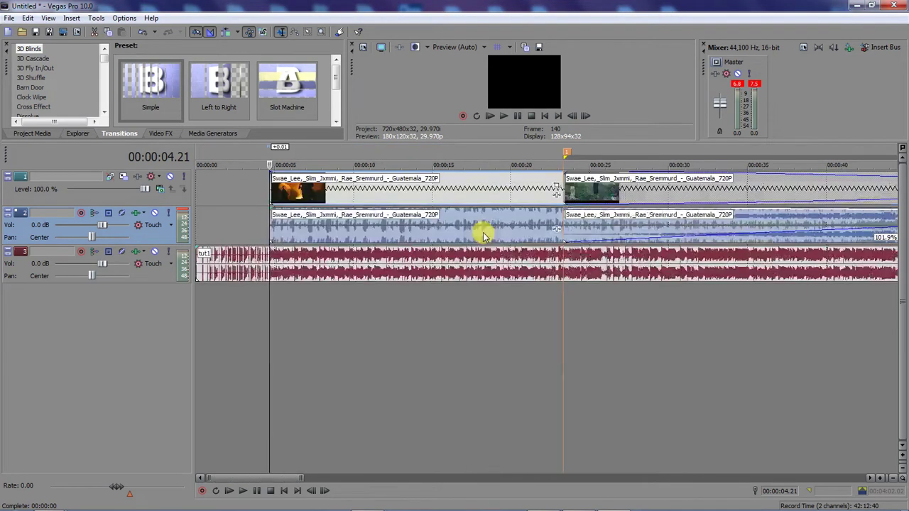
{"action": "left_click", "coordinate": [355, 232]}
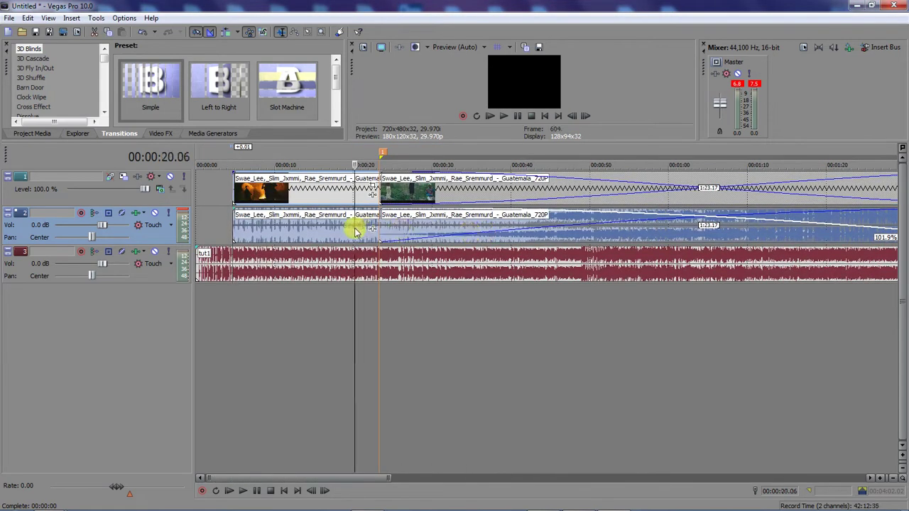
{"action": "key", "text": "s"}
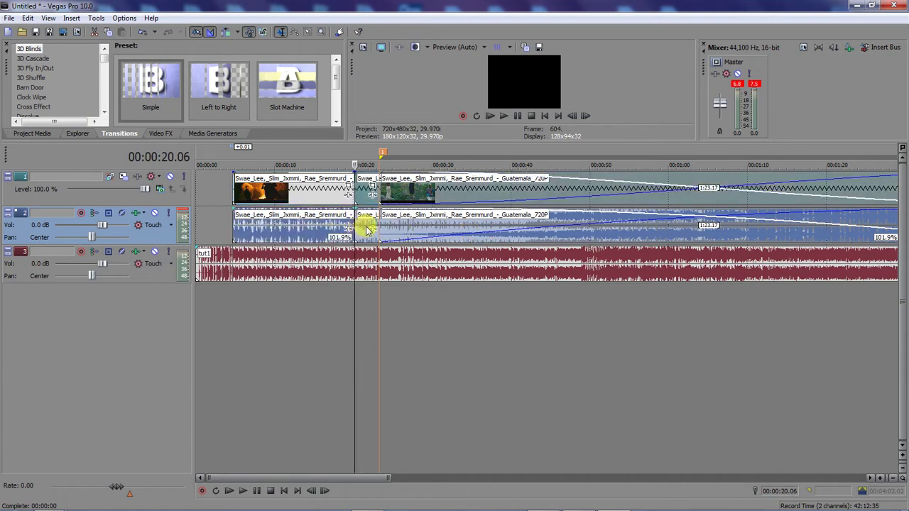
{"action": "key", "text": "Delete"}
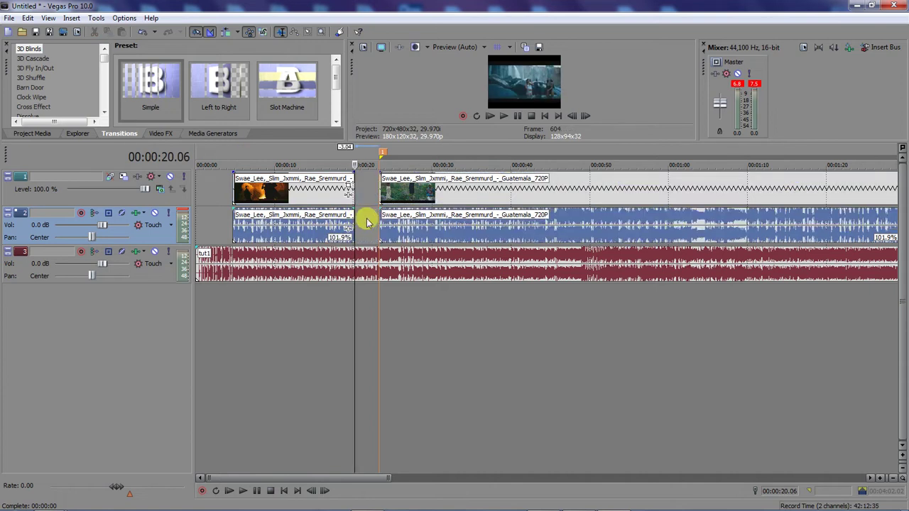
Step: Split the moved Guatemala video and audio at 00:00:04.22 to isolate a short slice at its start
{"action": "double_click", "coordinate": [238, 236]}
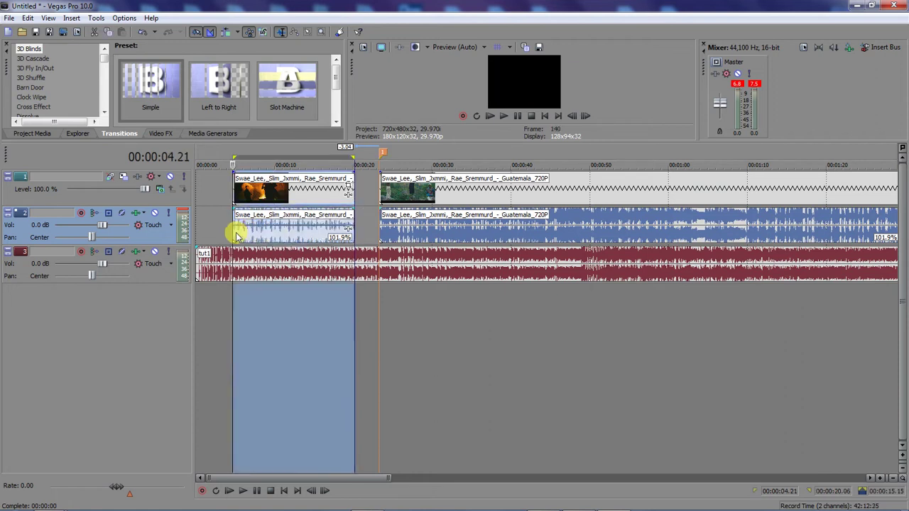
{"action": "left_click", "coordinate": [238, 237]}
{"action": "scroll", "coordinate": [238, 237], "scroll_direction": "up", "scroll_amount": 5}
{"action": "scroll", "coordinate": [241, 233], "scroll_direction": "up", "scroll_amount": 5}
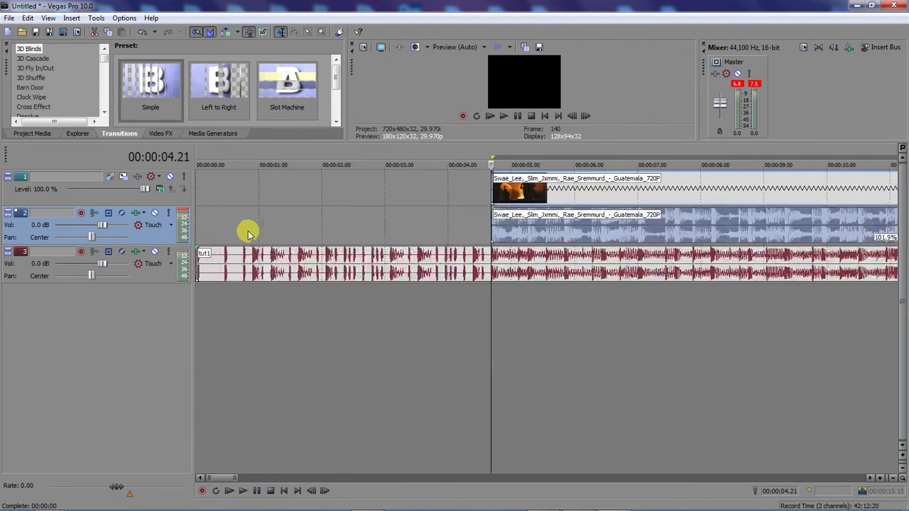
{"action": "left_click", "coordinate": [549, 237]}
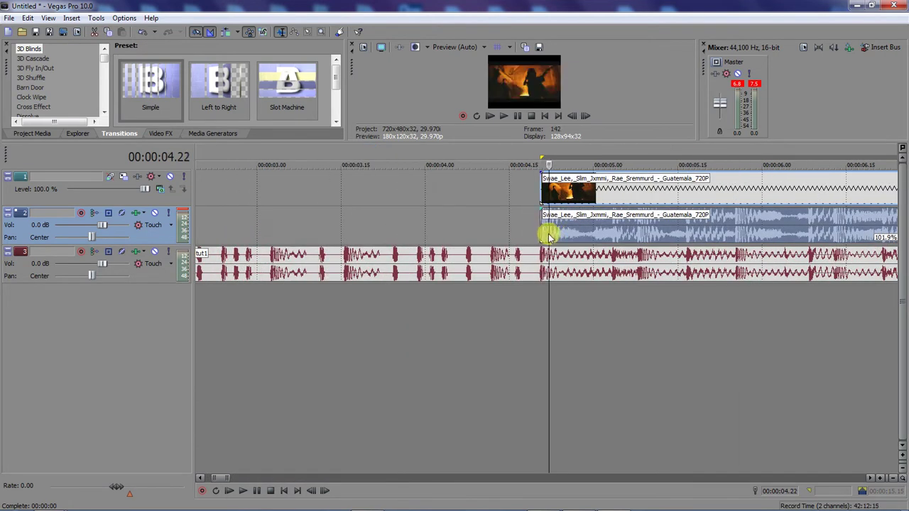
{"action": "key", "text": "s"}
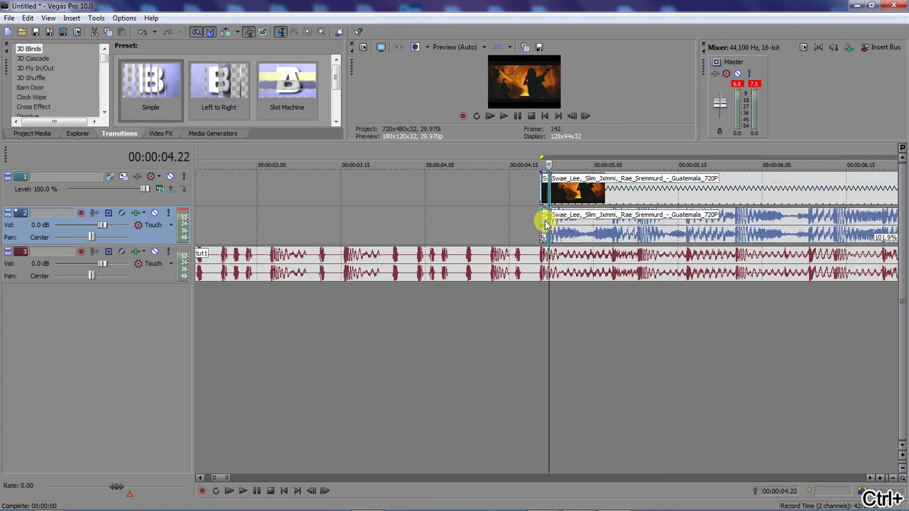
Step: Place copies of the short Guatemala slice on each preceding tut1 beat, working back to about 00:00:02.28
{"action": "left_click_drag", "start_coordinate": [524, 225], "coordinate": [447, 223]}
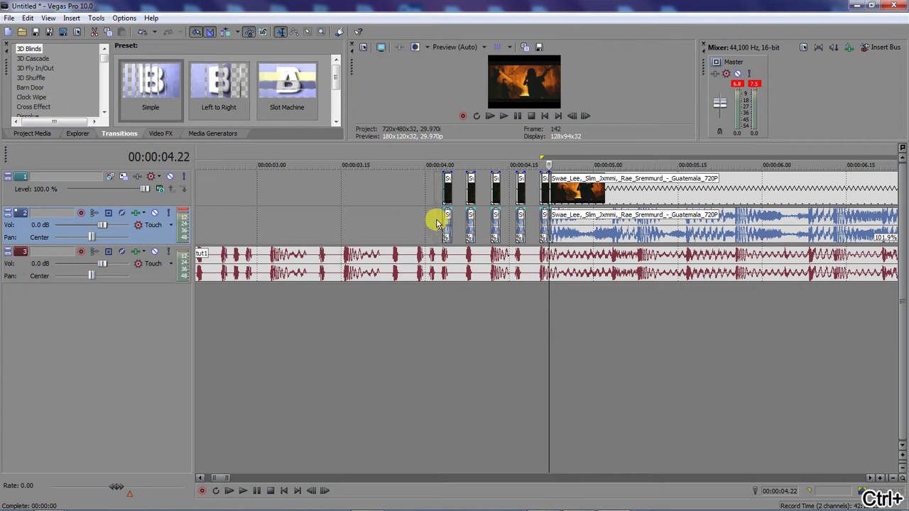
{"action": "left_click_drag", "start_coordinate": [434, 222], "coordinate": [434, 222]}
{"action": "left_click_drag", "start_coordinate": [433, 222], "coordinate": [420, 222]}
{"action": "left_click_drag", "start_coordinate": [420, 222], "coordinate": [397, 216]}
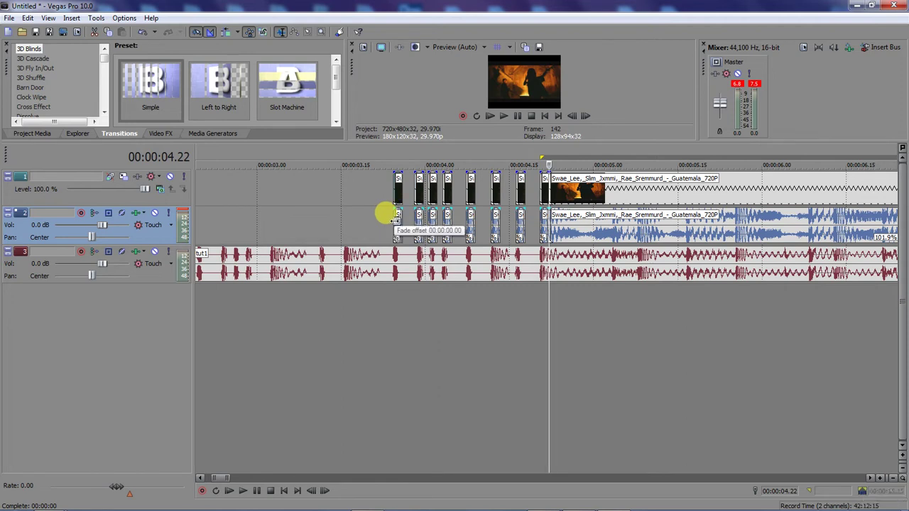
{"action": "left_click_drag", "start_coordinate": [395, 227], "coordinate": [345, 215]}
{"action": "left_click", "coordinate": [345, 218]}
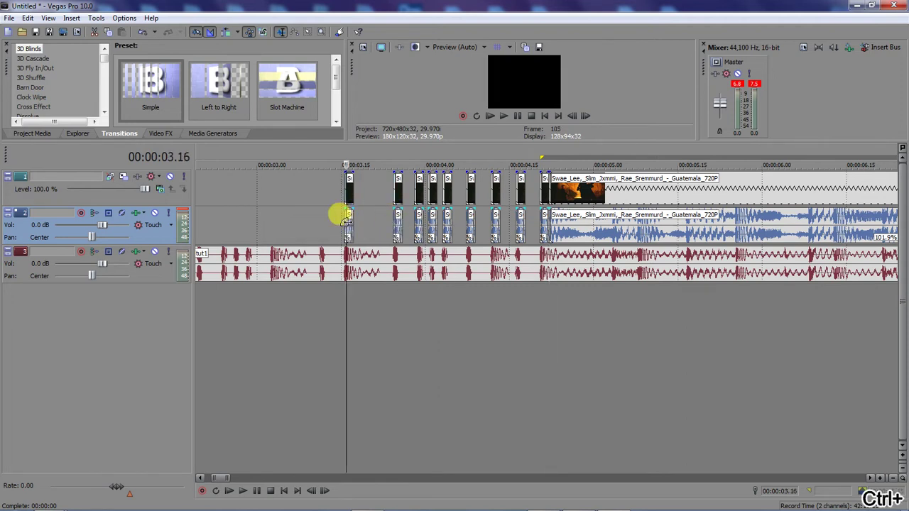
{"action": "left_click_drag", "start_coordinate": [323, 222], "coordinate": [251, 220]}
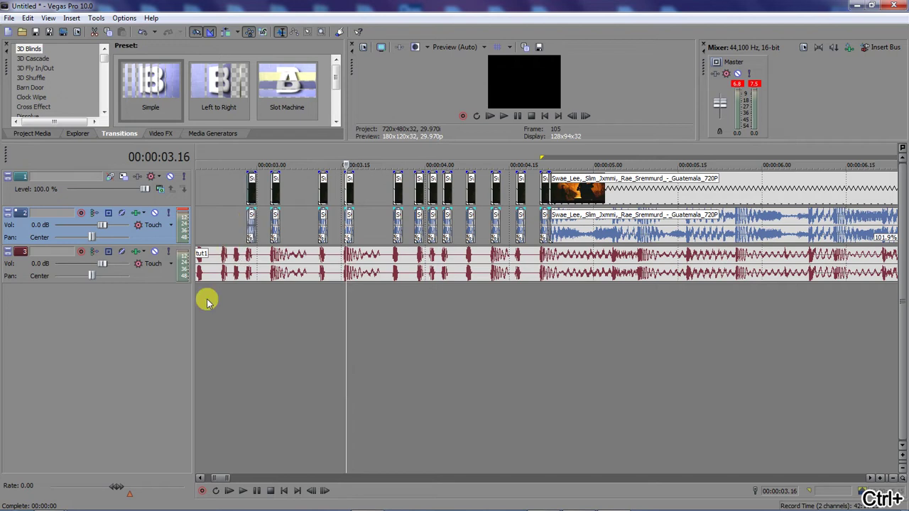
Step: Copy the short slice onto the tut1 beats from about 00:00:02.28 back to 00:00:02.15
{"action": "mouse_move", "coordinate": [192, 482]}
{"action": "left_click_drag", "start_coordinate": [198, 479], "coordinate": [198, 478]}
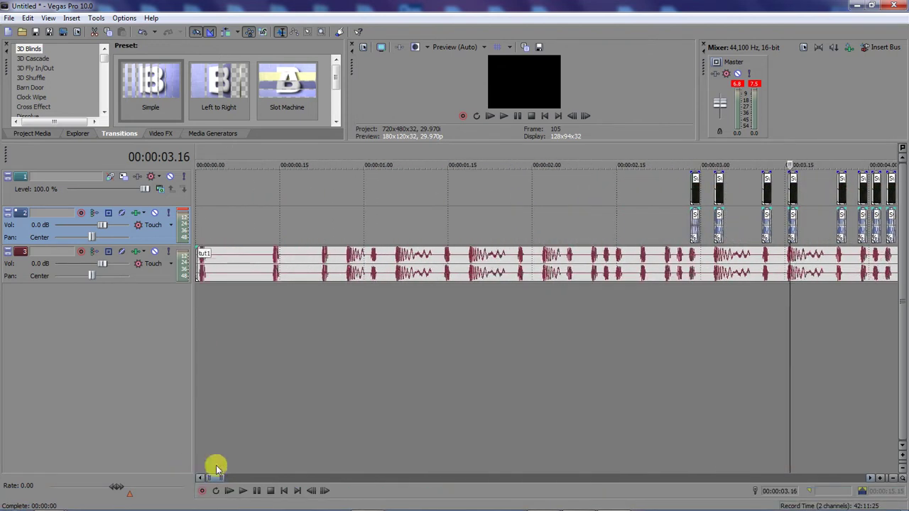
{"action": "left_click_drag", "start_coordinate": [695, 226], "coordinate": [618, 232]}
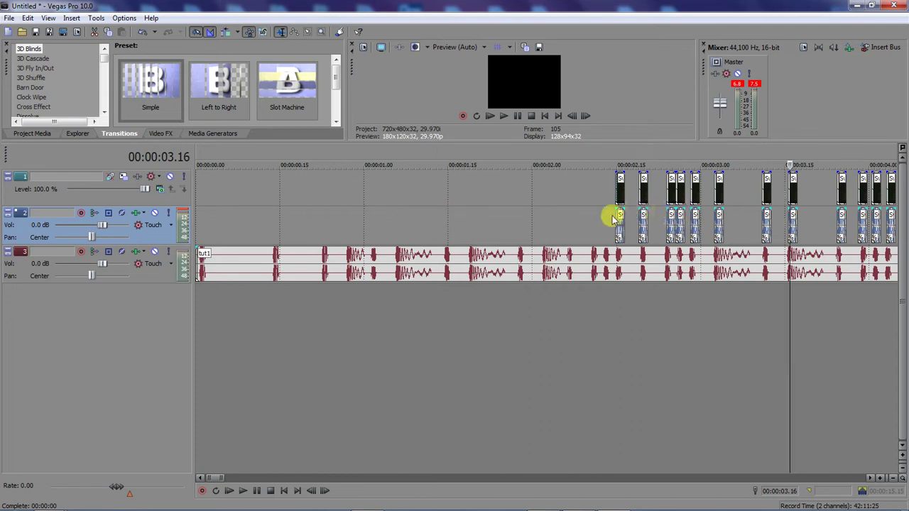
Step: Copy the short slice onto each earlier tut1 beat from 00:00:02.15 back to about 00:00:01.06
{"action": "left_click", "coordinate": [125, 20]}
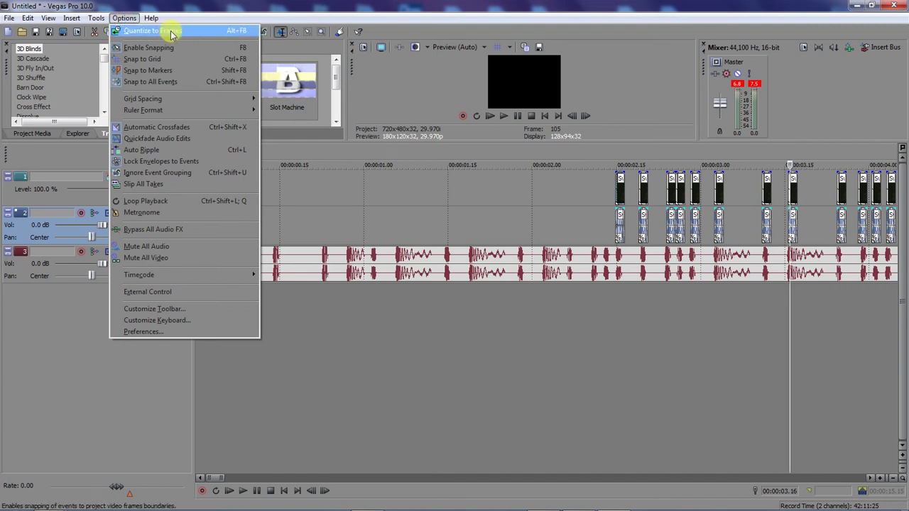
{"action": "left_click", "coordinate": [620, 223]}
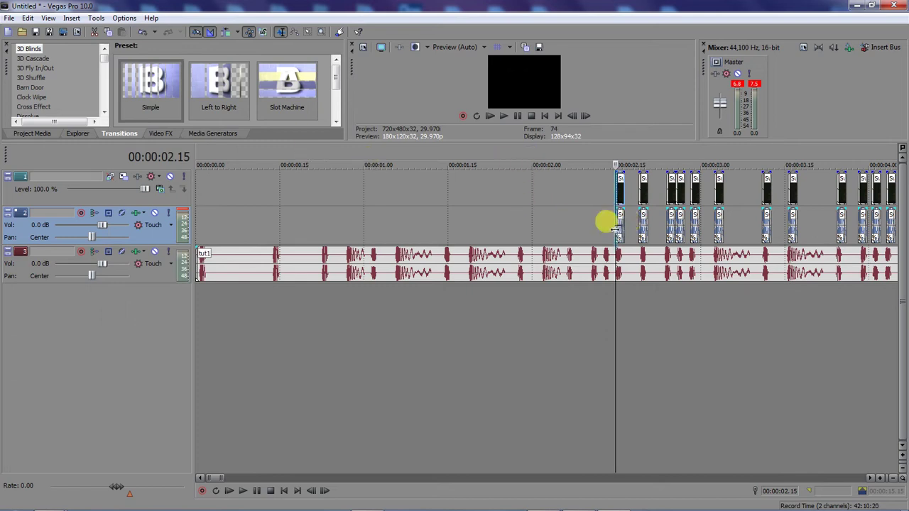
{"action": "scroll", "coordinate": [604, 223], "scroll_direction": "up", "scroll_amount": 5}
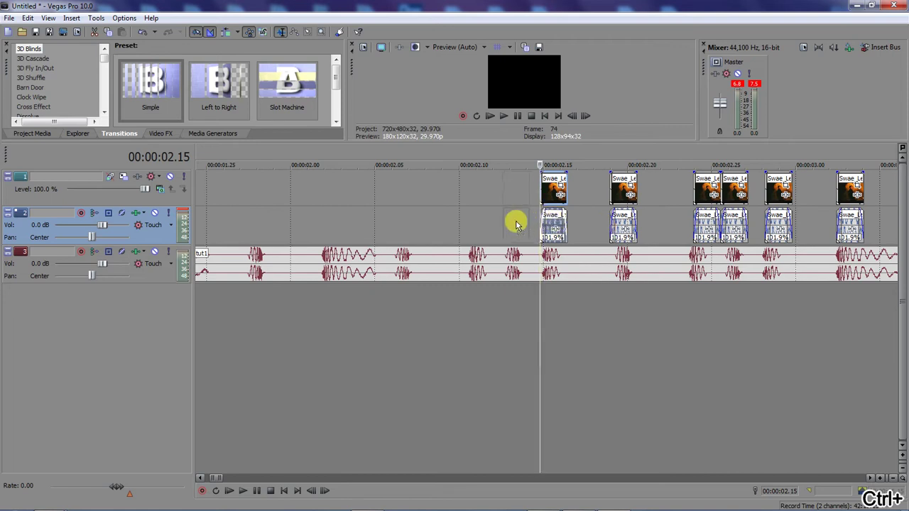
{"action": "left_click_drag", "start_coordinate": [519, 225], "coordinate": [263, 220]}
{"action": "left_click_drag", "start_coordinate": [199, 217], "coordinate": [456, 219]}
{"action": "left_click_drag", "start_coordinate": [456, 219], "coordinate": [313, 218]}
{"action": "scroll", "coordinate": [123, 225], "scroll_direction": "left", "scroll_amount": 1}
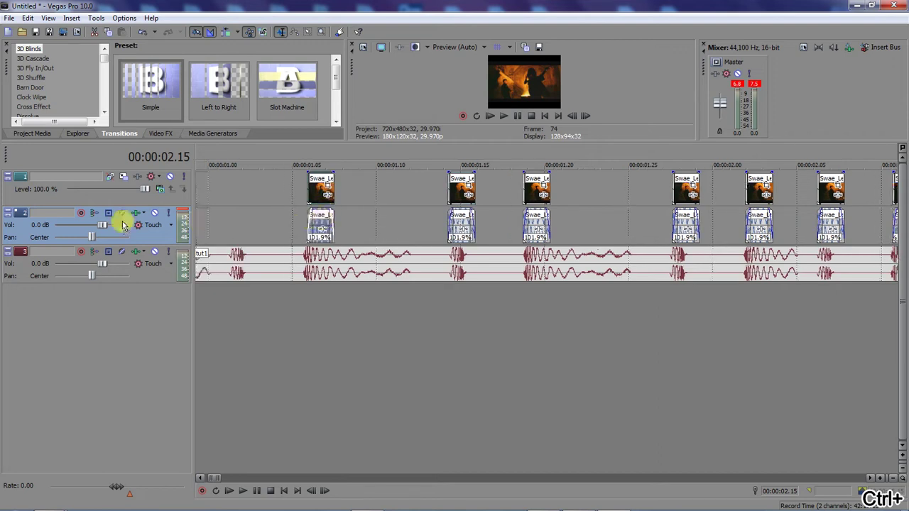
Step: Copy the short slice onto the remaining tut1 beats back to the very start of the timeline
{"action": "scroll", "coordinate": [122, 224], "scroll_direction": "left", "scroll_amount": 6}
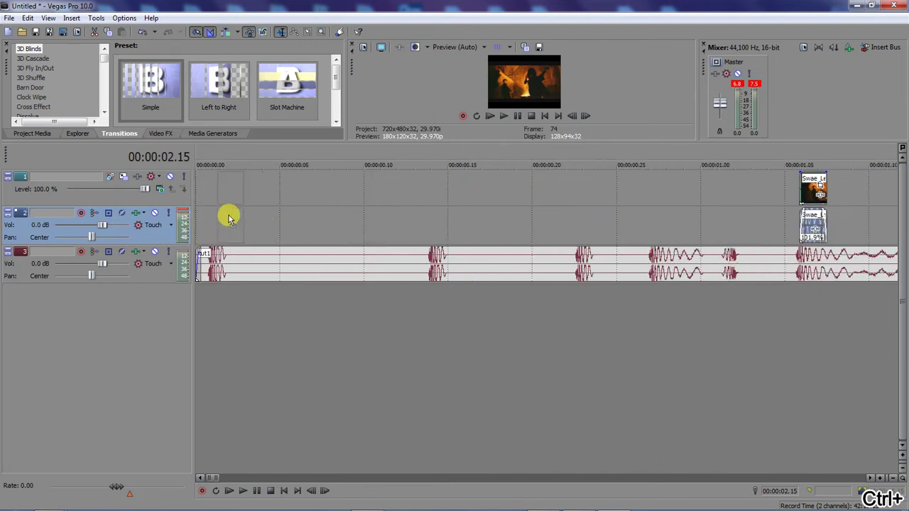
{"action": "left_click_drag", "start_coordinate": [222, 219], "coordinate": [222, 218]}
{"action": "left_click_drag", "start_coordinate": [221, 219], "coordinate": [731, 207]}
{"action": "scroll", "coordinate": [426, 213], "scroll_direction": "down", "scroll_amount": 2}
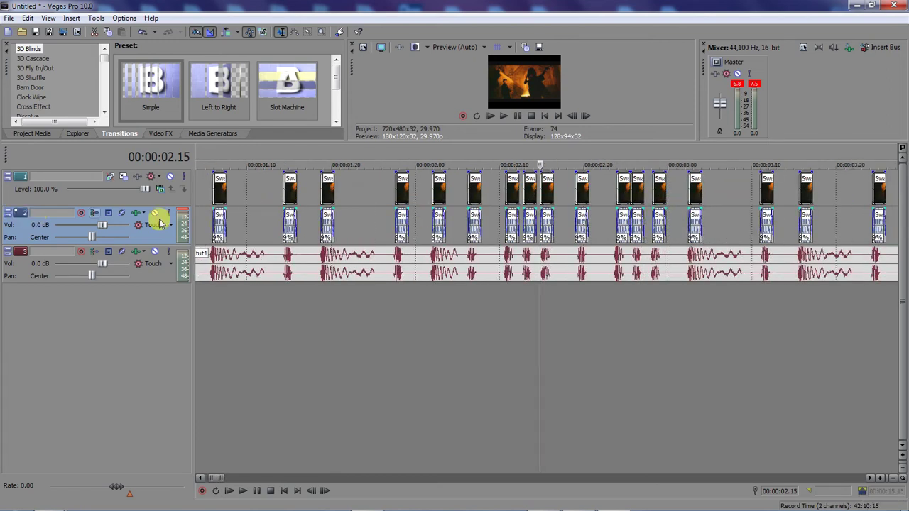
Step: Extend each intro slice up to the start of the next one, closing all gaps before the main Guatemala clip
{"action": "left_click_drag", "start_coordinate": [225, 220], "coordinate": [315, 221]}
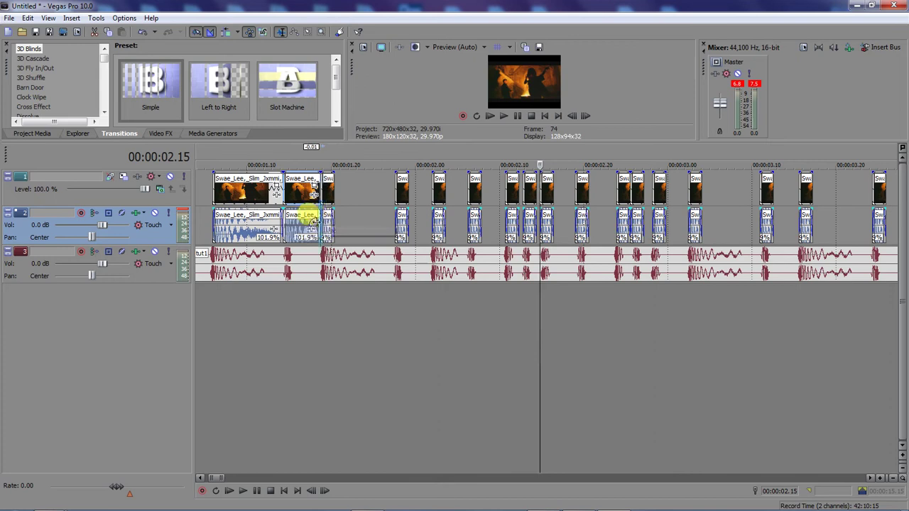
{"action": "scroll", "coordinate": [312, 226], "scroll_direction": "down", "scroll_amount": 5}
{"action": "left_click_drag", "start_coordinate": [213, 227], "coordinate": [351, 227]}
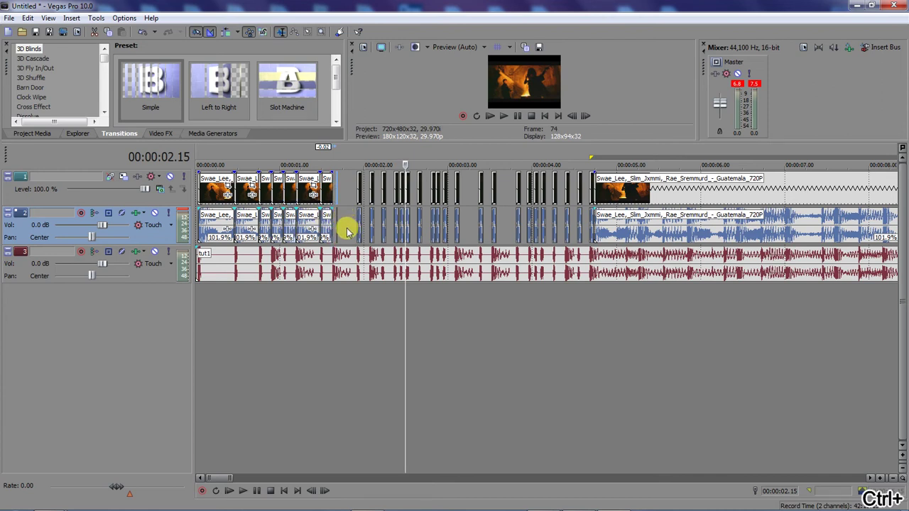
{"action": "key", "text": "ctrl+z"}
{"action": "left_click_drag", "start_coordinate": [341, 227], "coordinate": [775, 217]}
{"action": "scroll", "coordinate": [398, 221], "scroll_direction": "up", "scroll_amount": 4}
{"action": "scroll", "coordinate": [630, 221], "scroll_direction": "down", "scroll_amount": 3}
{"action": "scroll", "coordinate": [698, 210], "scroll_direction": "down", "scroll_amount": 2}
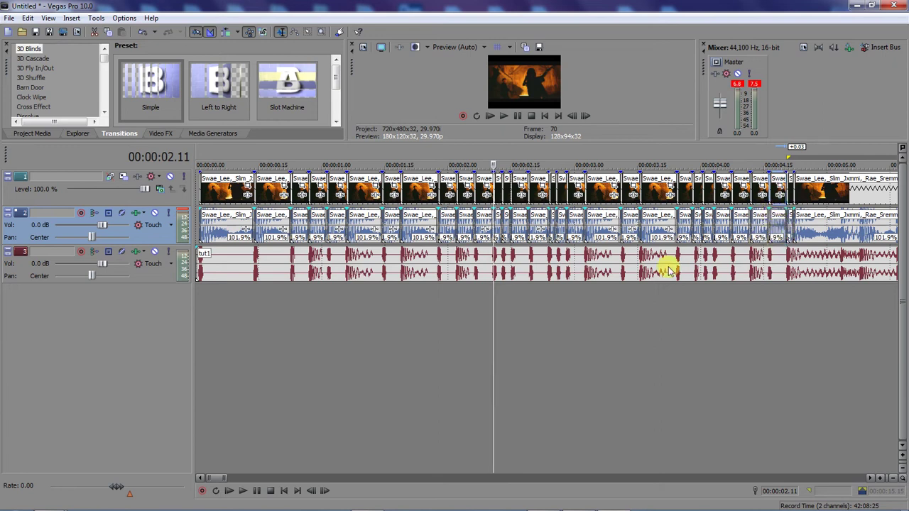
{"action": "scroll", "coordinate": [339, 263], "scroll_direction": "down", "scroll_amount": 3}
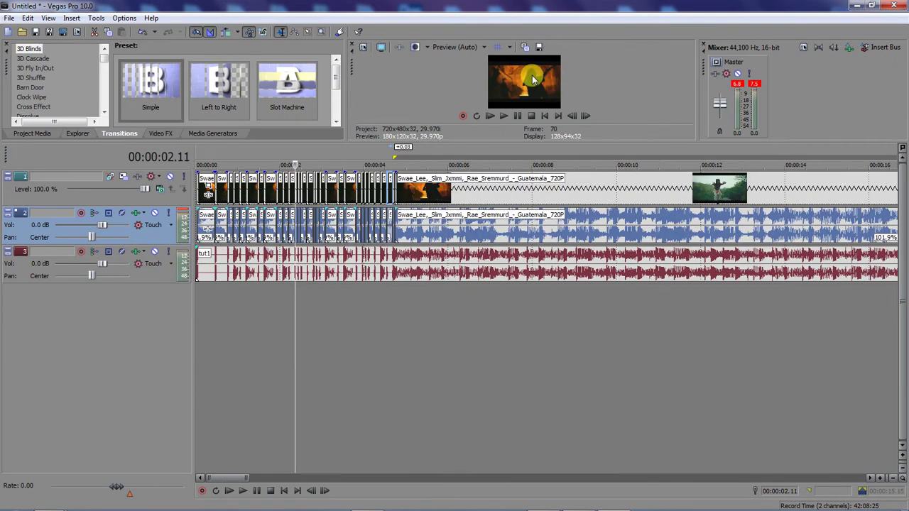
Step: Play the sliced intro from the start of the timeline with both audio tracks audible
{"action": "key", "text": "Home"}
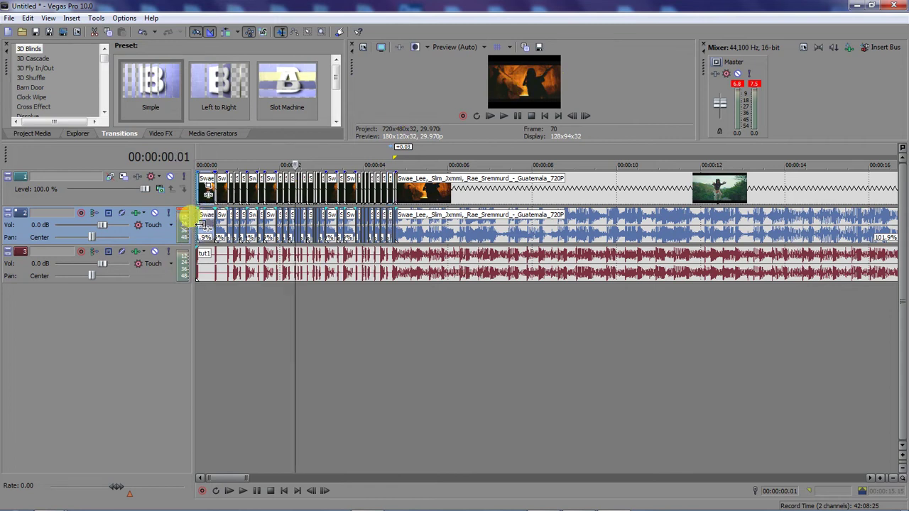
{"action": "key", "text": "space"}
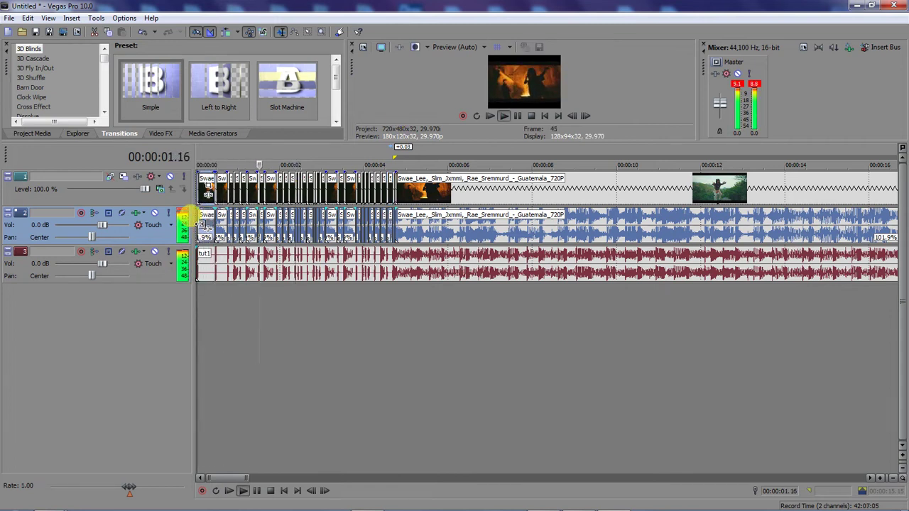
{"action": "key", "text": "space"}
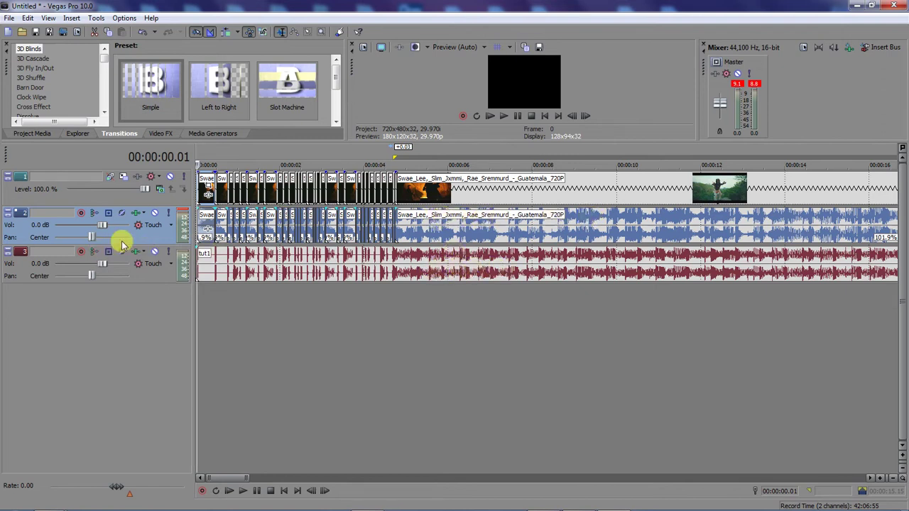
Step: Mute the Guatemala audio track and play the intro from the start with only the tut1 audio
{"action": "left_click", "coordinate": [155, 212]}
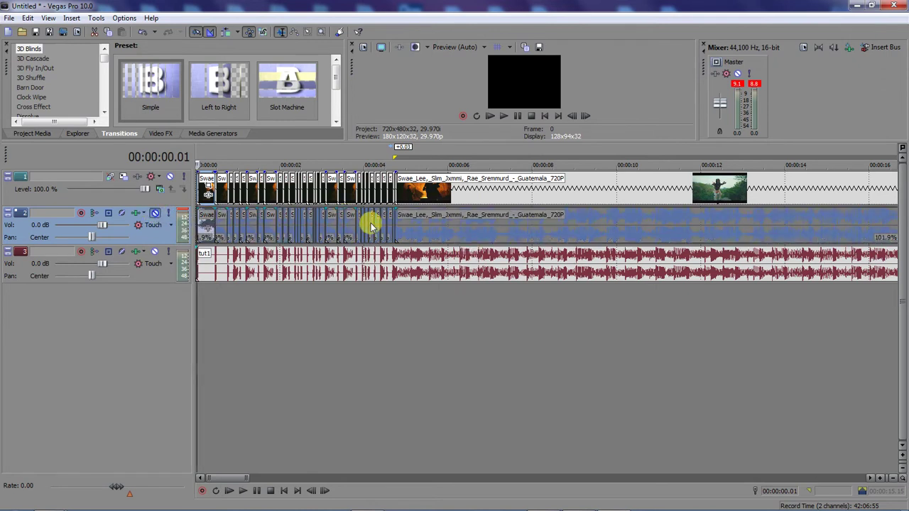
{"action": "key", "text": "space"}
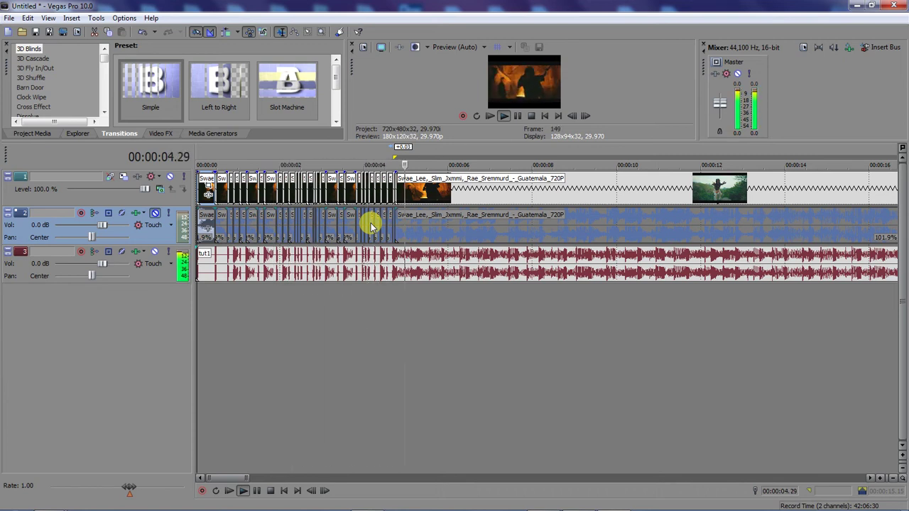
{"action": "key", "text": "space"}
Step: Reverse every other Guatemala slice in the intro, from about 00:00:04.16 back to the start of the timeline
{"action": "left_click", "coordinate": [388, 216]}
{"action": "scroll", "coordinate": [386, 226], "scroll_direction": "up", "scroll_amount": 6}
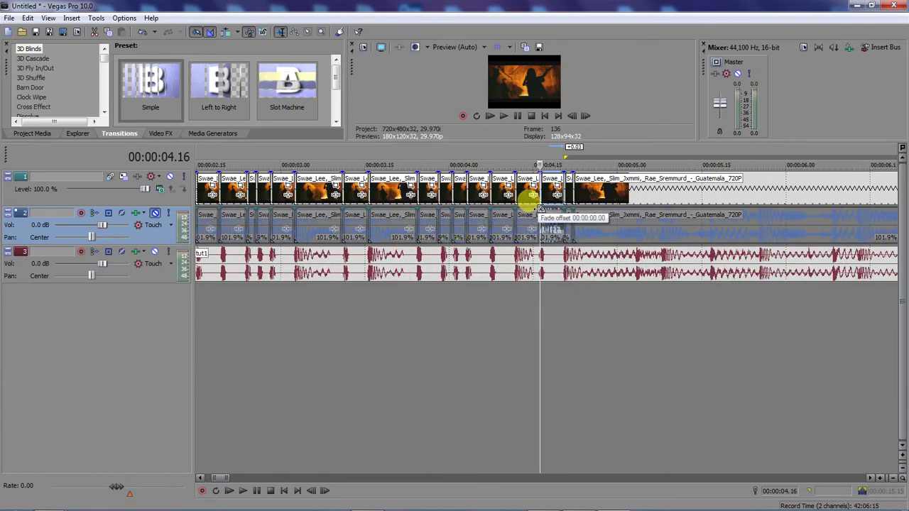
{"action": "left_click", "coordinate": [550, 194]}
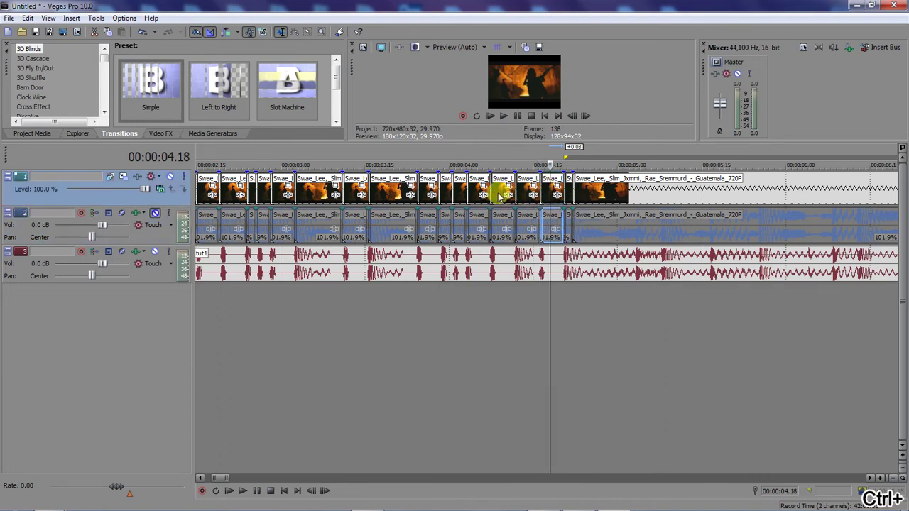
{"action": "left_click", "coordinate": [460, 190], "text": "ctrl"}
{"action": "left_click", "coordinate": [426, 192], "text": "ctrl"}
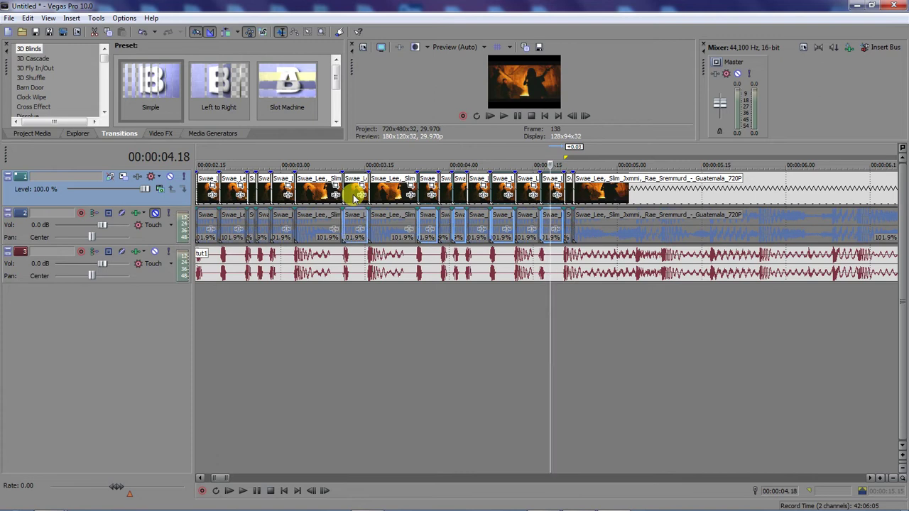
{"action": "left_click", "coordinate": [250, 191], "text": "ctrl"}
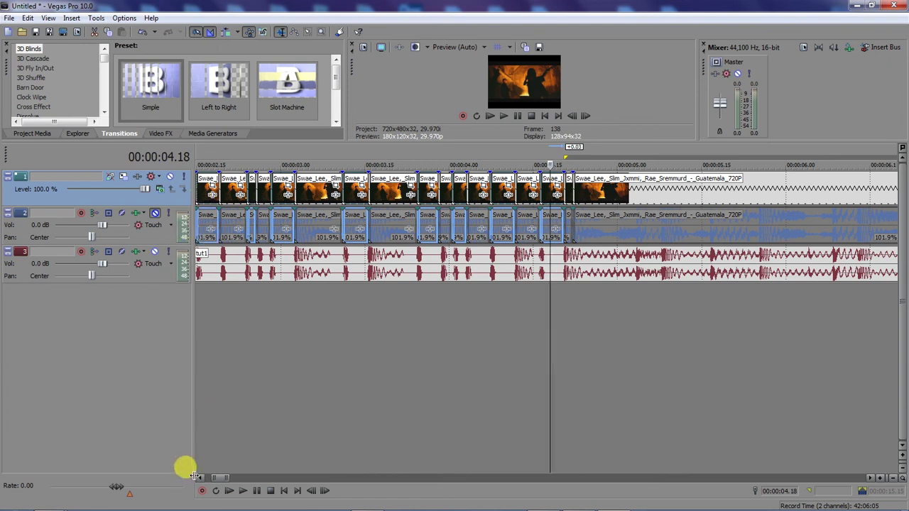
{"action": "scroll", "coordinate": [194, 476], "scroll_direction": "left", "scroll_amount": 10}
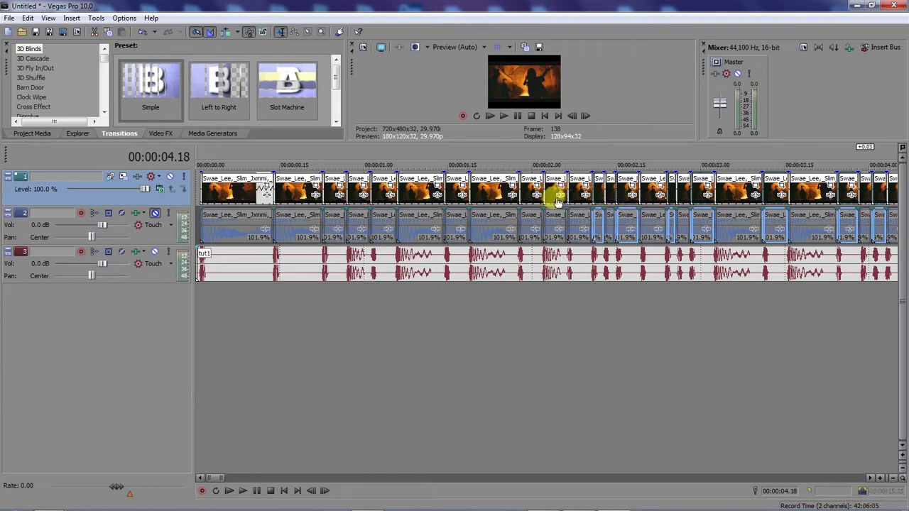
{"action": "left_click", "coordinate": [495, 198], "text": "ctrl"}
{"action": "left_click", "coordinate": [424, 199], "text": "ctrl"}
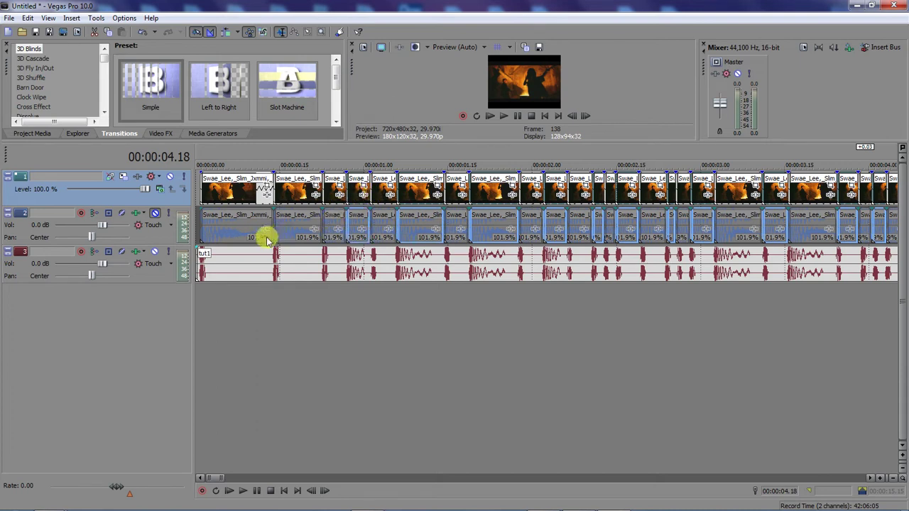
{"action": "right_click", "coordinate": [357, 197]}
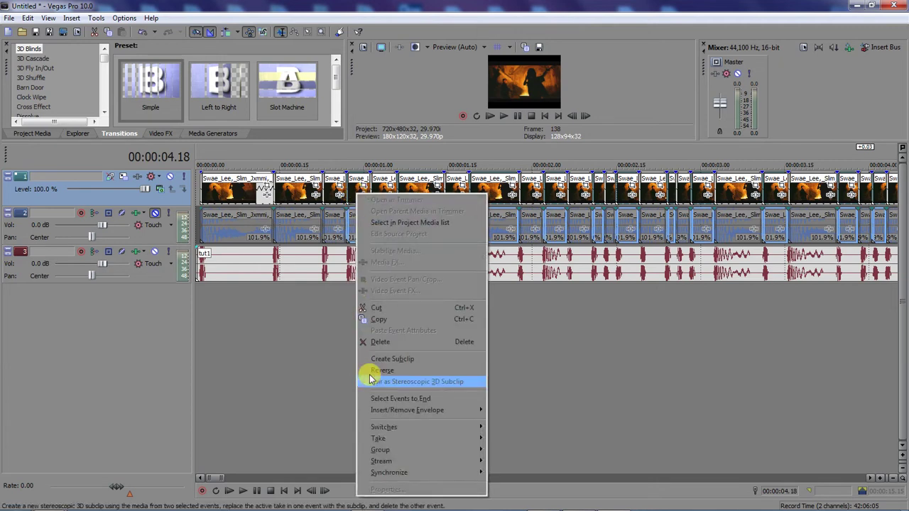
{"action": "left_click", "coordinate": [377, 371]}
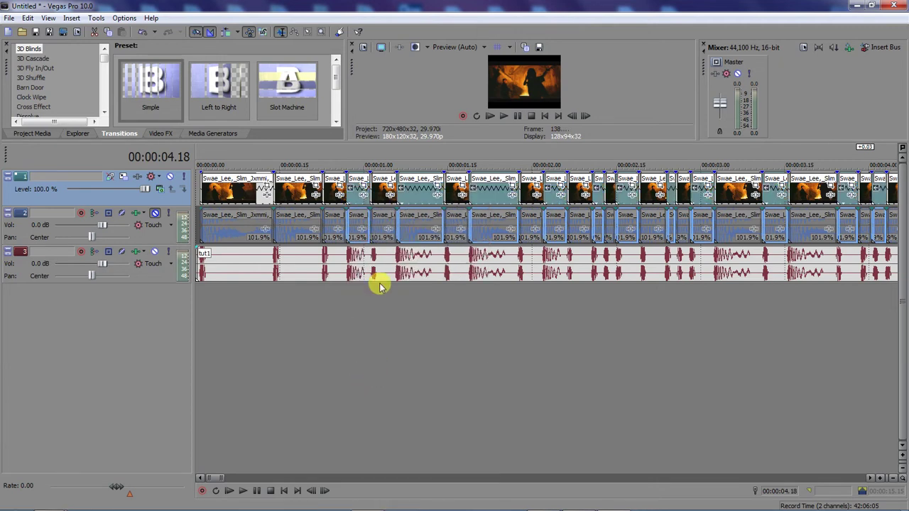
Step: Play the timeline from the start to check the alternating reversed slices against the tut1 audio
{"action": "scroll", "coordinate": [380, 286], "scroll_direction": "down", "scroll_amount": 5}
{"action": "left_click", "coordinate": [187, 262]}
{"action": "left_click", "coordinate": [198, 263]}
{"action": "key", "text": "space"}
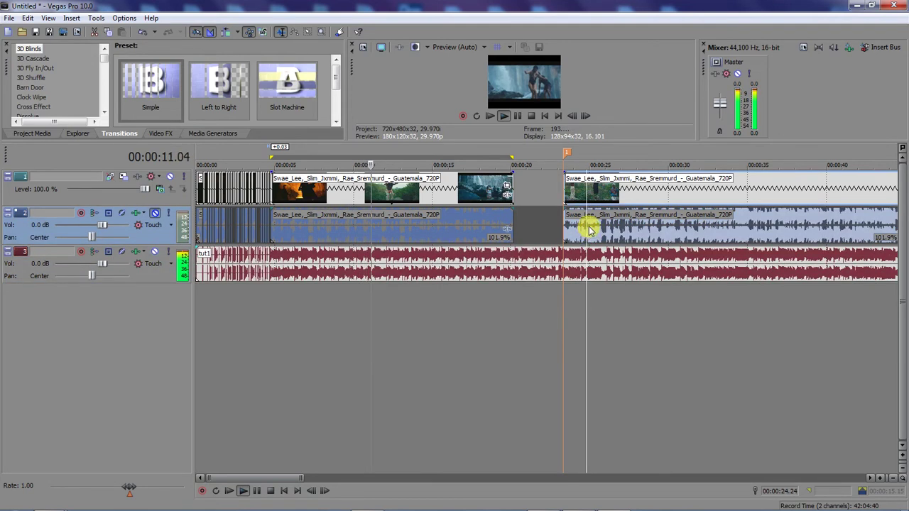
Step: Delete the remaining Guatemala video and audio clip that starts at marker 1
{"action": "key", "text": "Delete"}
{"action": "scroll", "coordinate": [600, 224], "scroll_direction": "down", "scroll_amount": 5}
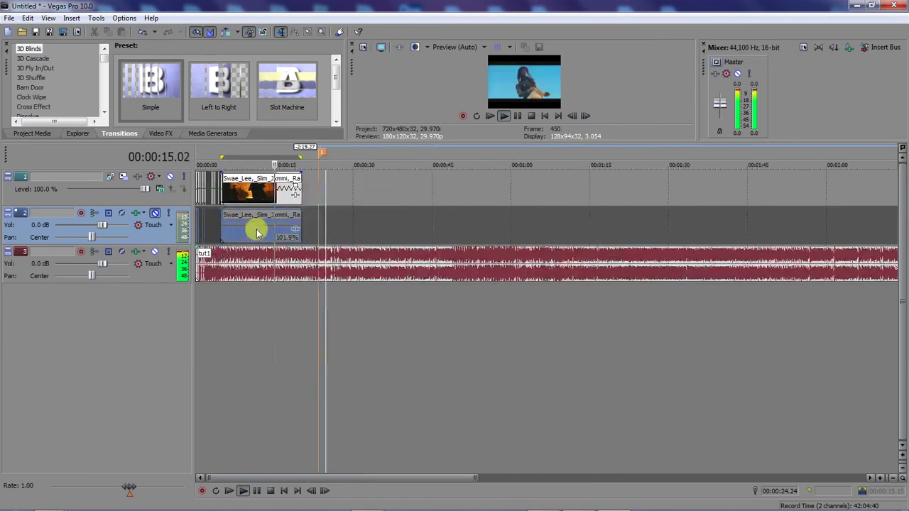
{"action": "scroll", "coordinate": [334, 231], "scroll_direction": "up", "scroll_amount": 5}
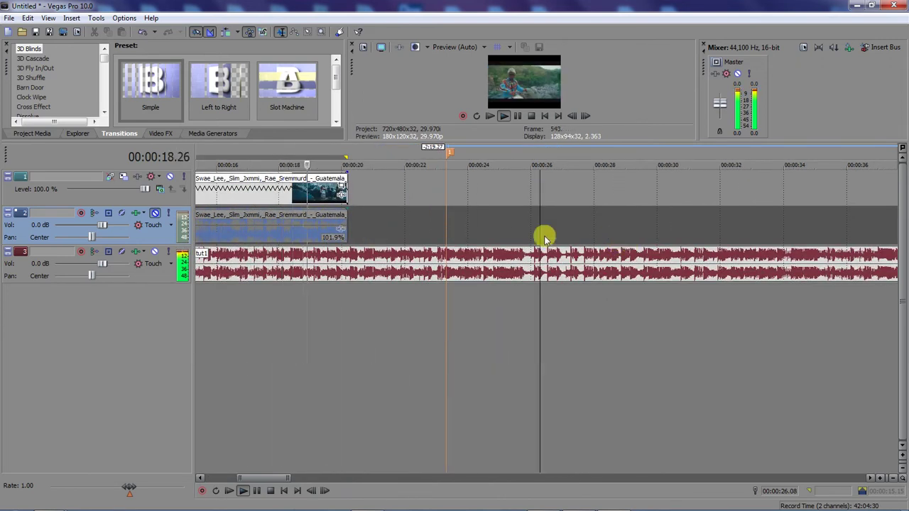
{"action": "scroll", "coordinate": [544, 237], "scroll_direction": "down", "scroll_amount": 5}
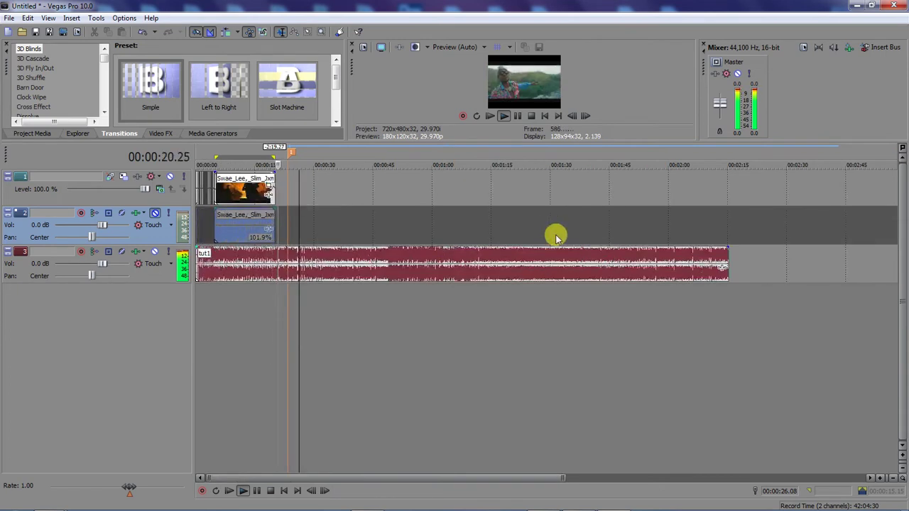
{"action": "mouse_move", "coordinate": [448, 506]}
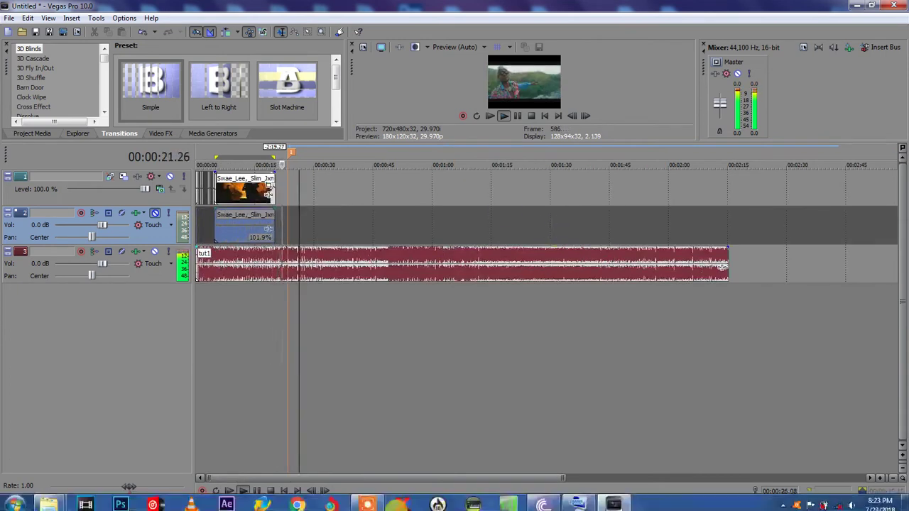
{"action": "left_click", "coordinate": [367, 505]}
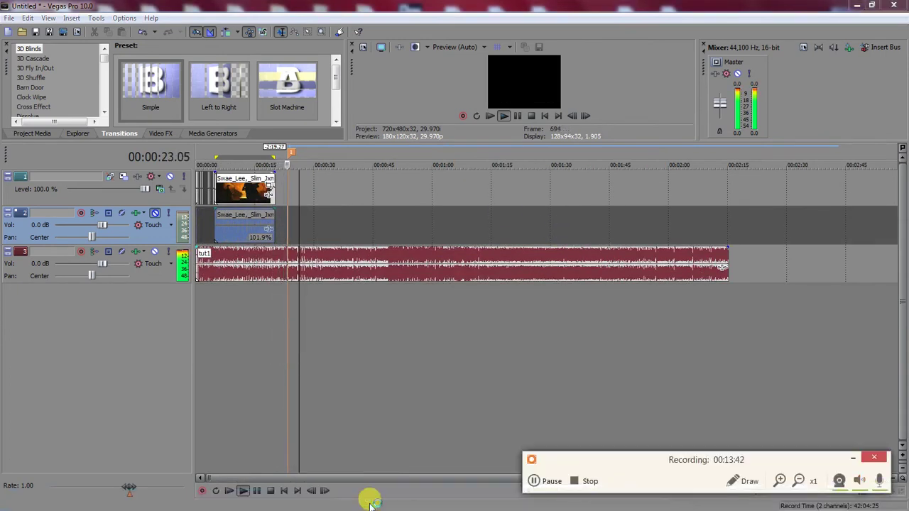
{"action": "left_click", "coordinate": [534, 482]}
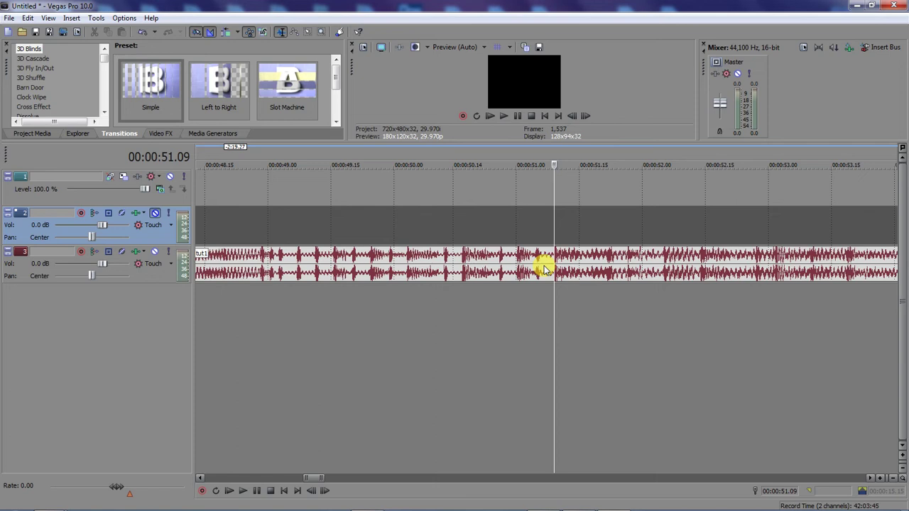
Step: Play tut1 from 00:00:51.09 to check the beat and place a marker at that point
{"action": "key", "text": "space"}
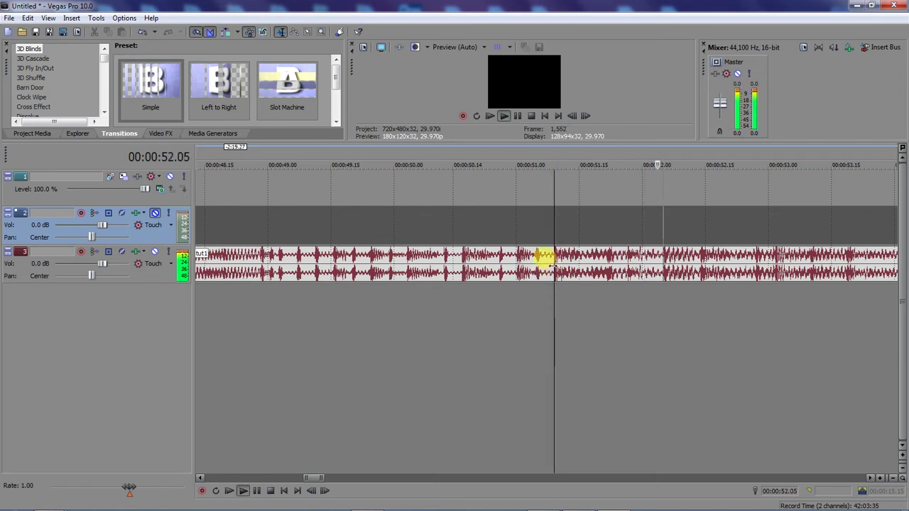
{"action": "key", "text": "space"}
{"action": "key", "text": "m"}
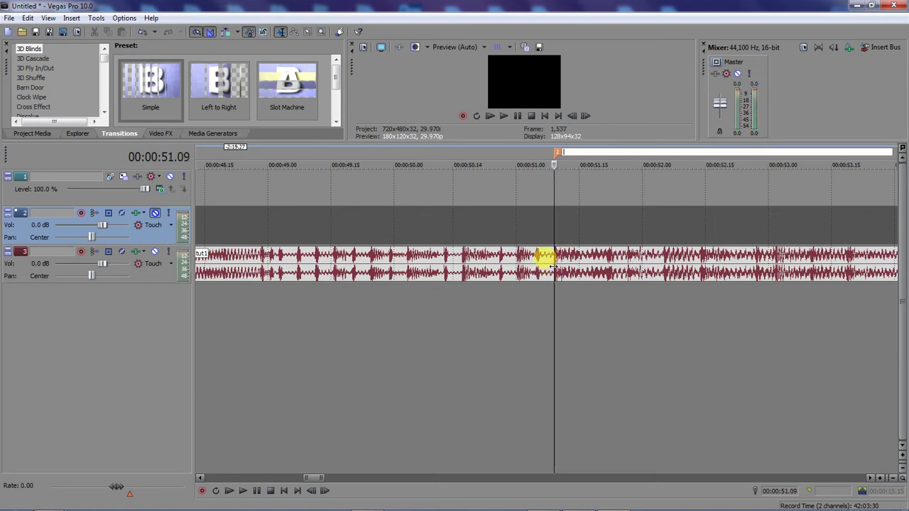
Step: Play the tut1 audio beyond marker 2 up to about 00:01:09 to locate the next song change
{"action": "scroll", "coordinate": [548, 262], "scroll_direction": "down", "scroll_amount": 5}
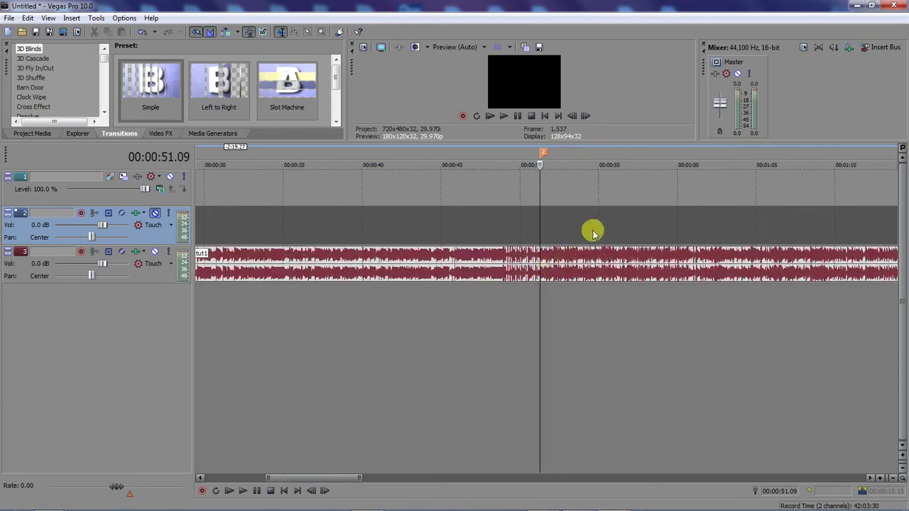
{"action": "left_click", "coordinate": [617, 229]}
{"action": "key", "text": "space"}
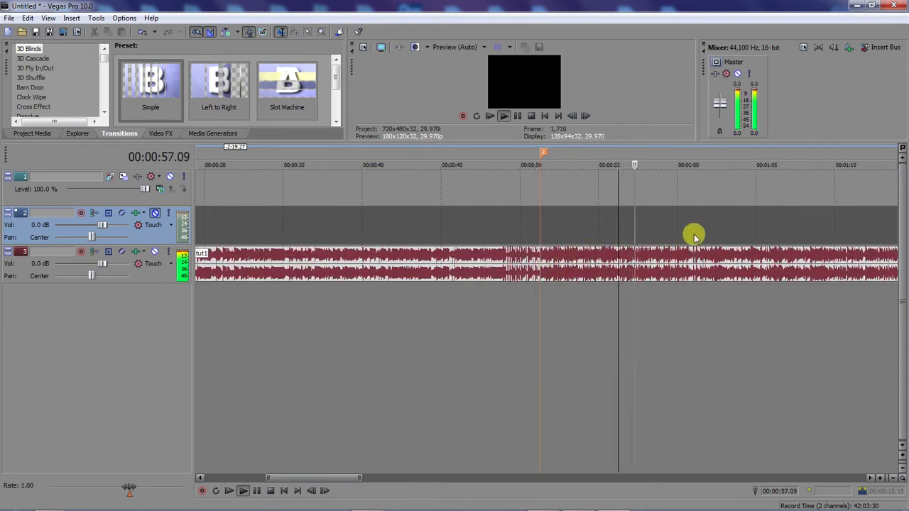
{"action": "scroll", "coordinate": [613, 236], "scroll_direction": "down", "scroll_amount": 3}
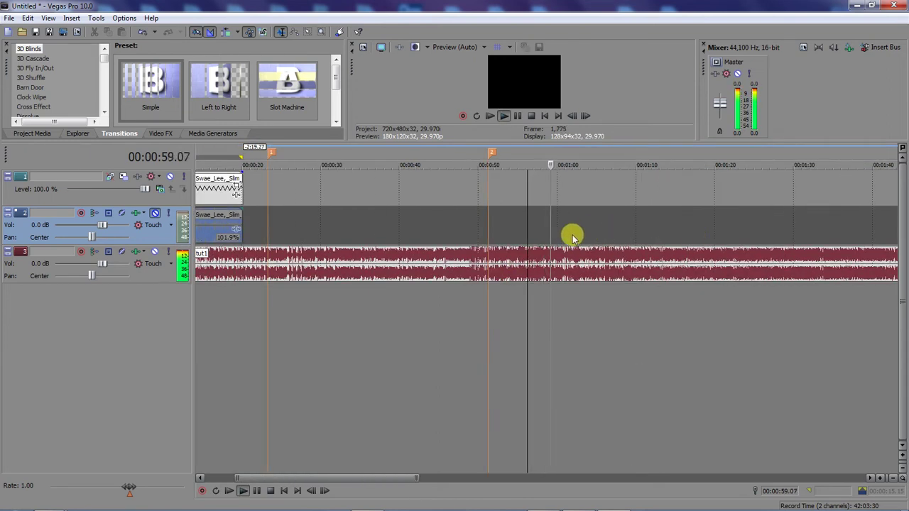
{"action": "left_click", "coordinate": [633, 162]}
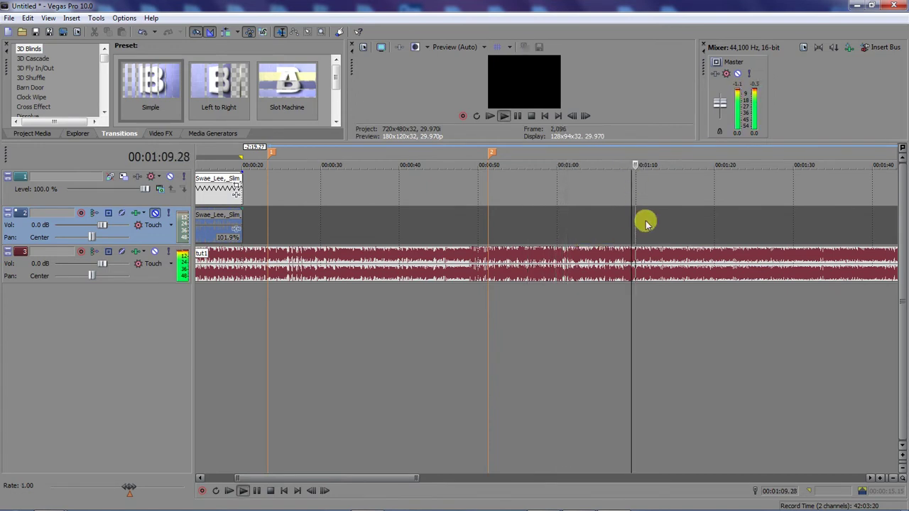
{"action": "key", "text": "space"}
{"action": "scroll", "coordinate": [631, 223], "scroll_direction": "up", "scroll_amount": 5}
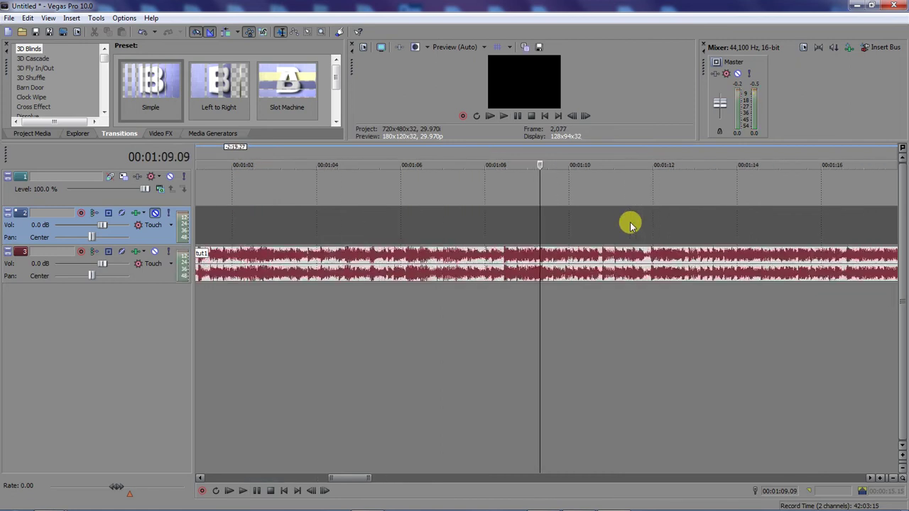
{"action": "key", "text": "space"}
{"action": "key", "text": "space"}
Step: Place a marker on the tut1 beat at 00:01:09.28 after checking the position by playback
{"action": "left_click", "coordinate": [593, 242]}
{"action": "scroll", "coordinate": [580, 237], "scroll_direction": "up", "scroll_amount": 4}
{"action": "left_click_drag", "start_coordinate": [534, 240], "coordinate": [531, 235]}
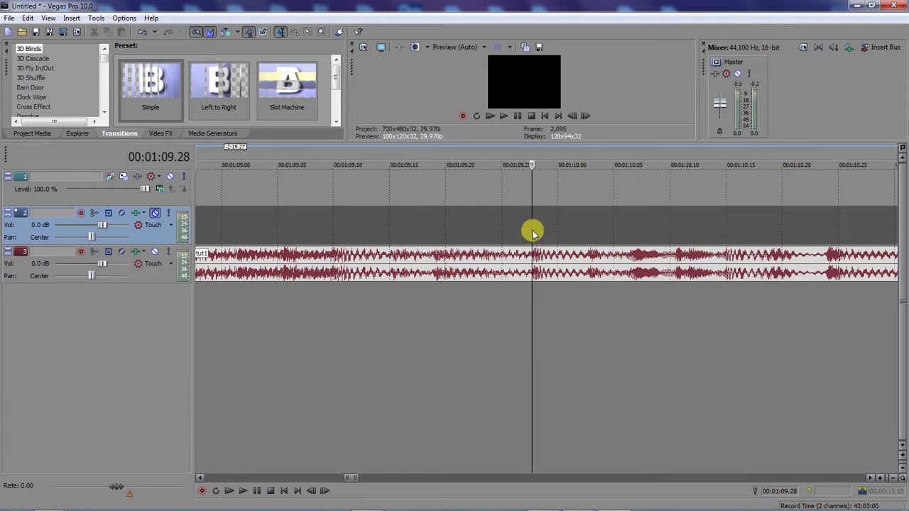
{"action": "key", "text": "space"}
{"action": "key", "text": "space"}
{"action": "key", "text": "m"}
Step: Add the Patoranking This Kind Love ft. WizKid video from the sylar x premiere folder to the timeline at marker 3
{"action": "scroll", "coordinate": [529, 224], "scroll_direction": "down", "scroll_amount": 5}
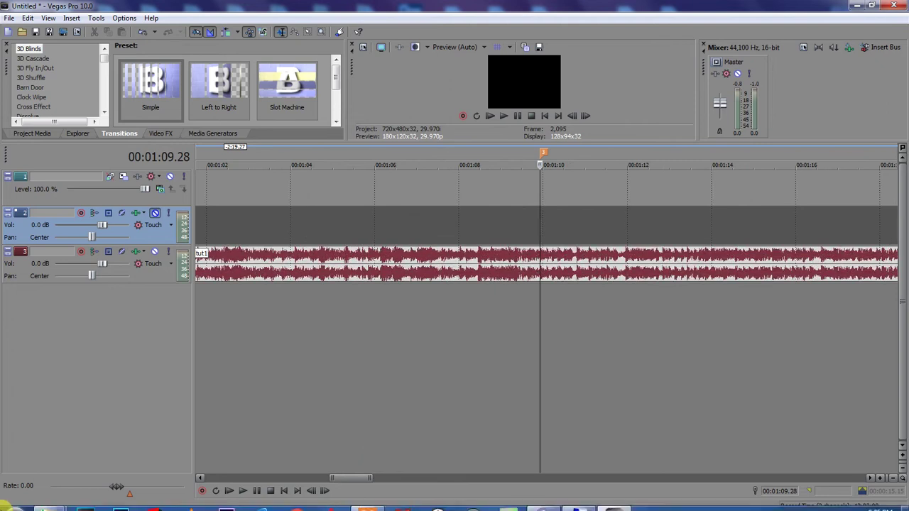
{"action": "mouse_move", "coordinate": [49, 500]}
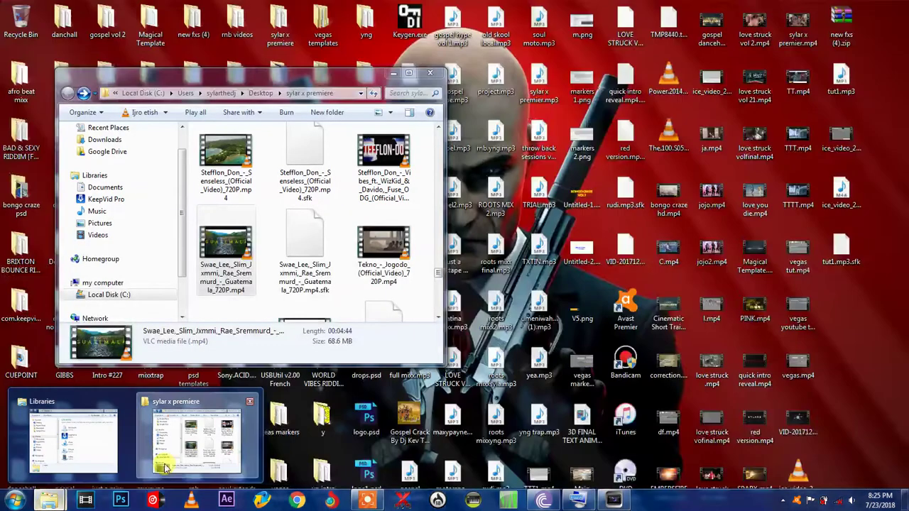
{"action": "left_click", "coordinate": [163, 468]}
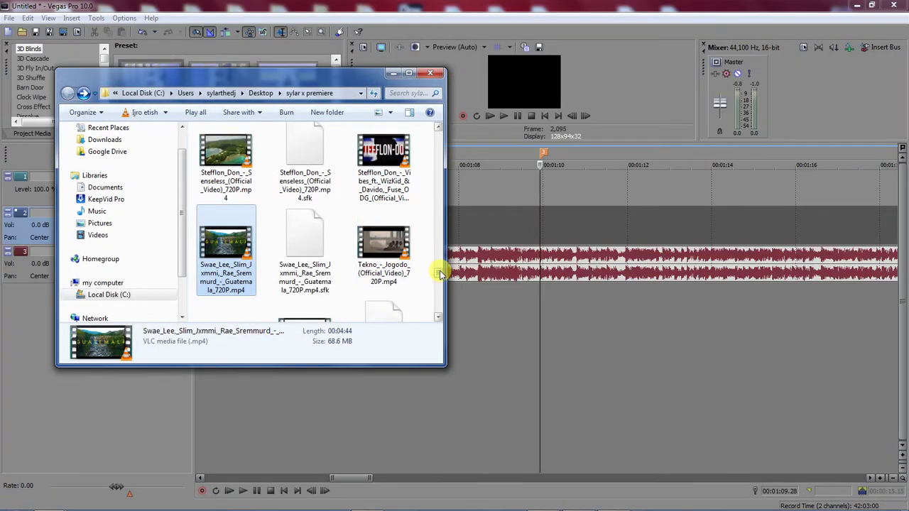
{"action": "scroll", "coordinate": [440, 274], "scroll_direction": "down", "scroll_amount": 1}
{"action": "left_click", "coordinate": [376, 242]}
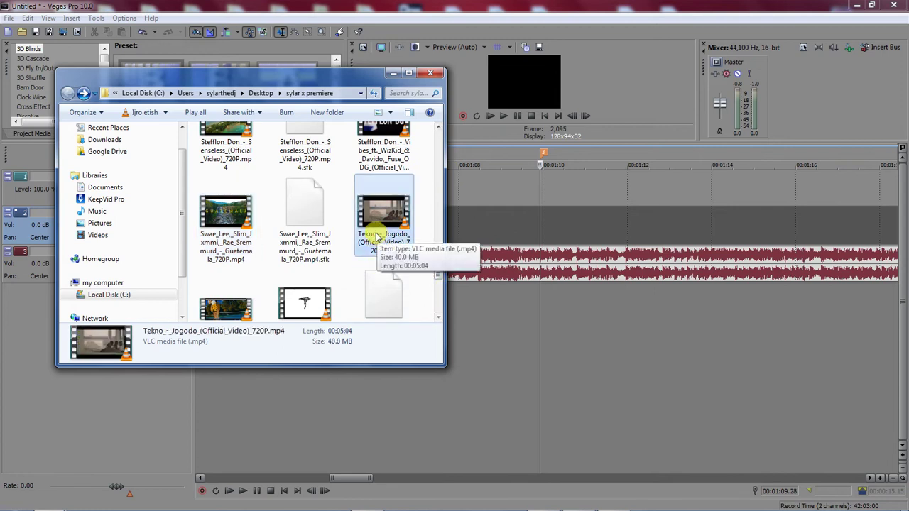
{"action": "left_click", "coordinate": [313, 234]}
{"action": "scroll", "coordinate": [334, 238], "scroll_direction": "up", "scroll_amount": 4}
{"action": "scroll", "coordinate": [335, 238], "scroll_direction": "down", "scroll_amount": 5}
{"action": "left_click", "coordinate": [381, 199]}
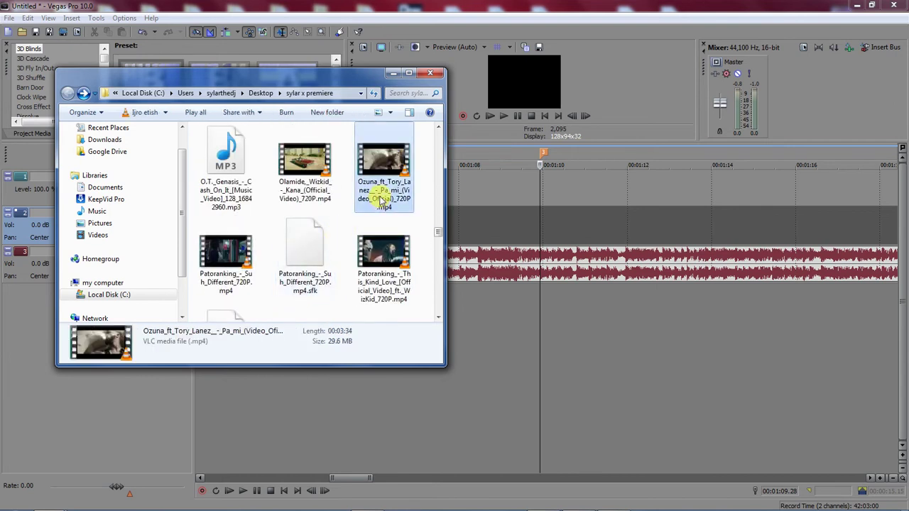
{"action": "scroll", "coordinate": [381, 202], "scroll_direction": "down", "scroll_amount": 3}
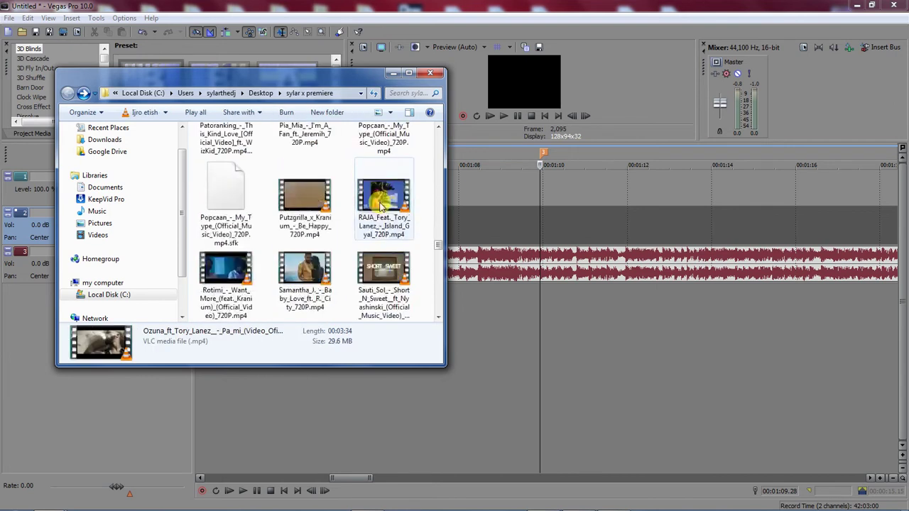
{"action": "scroll", "coordinate": [382, 204], "scroll_direction": "up", "scroll_amount": 1}
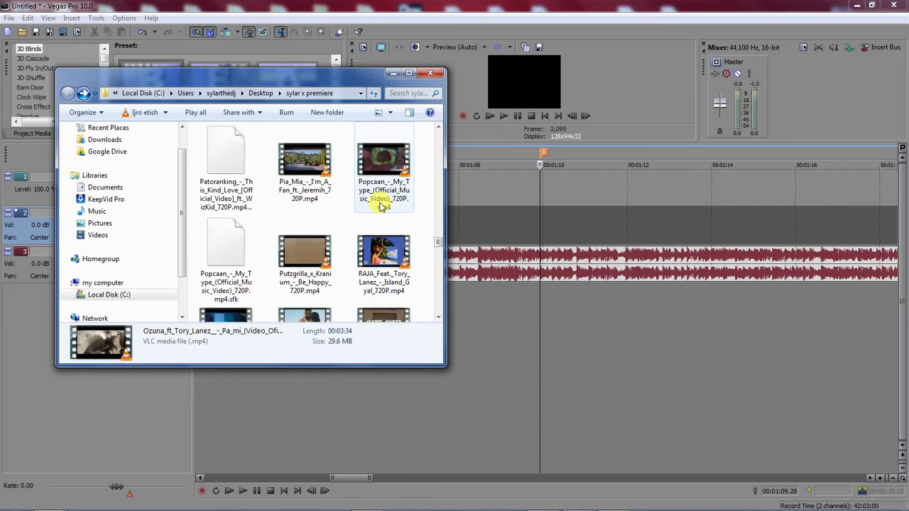
{"action": "scroll", "coordinate": [382, 205], "scroll_direction": "up", "scroll_amount": 1}
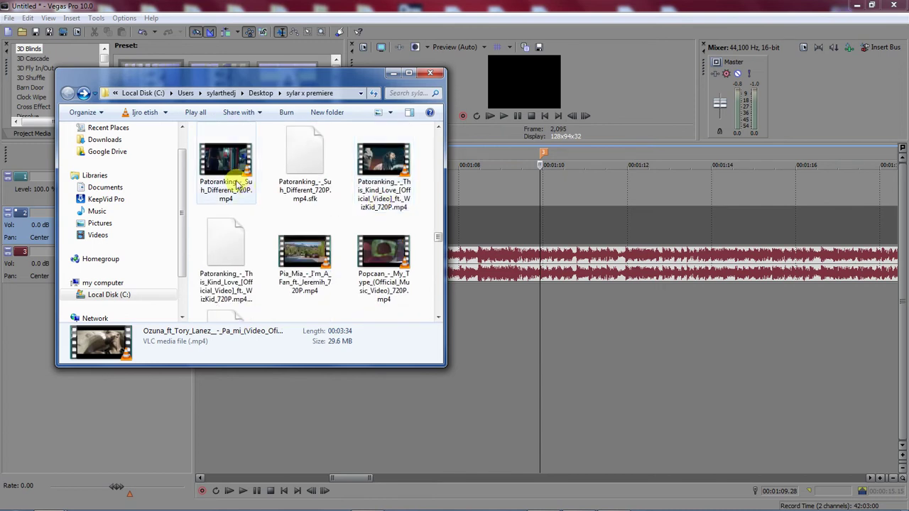
{"action": "left_click_drag", "start_coordinate": [365, 183], "coordinate": [544, 206]}
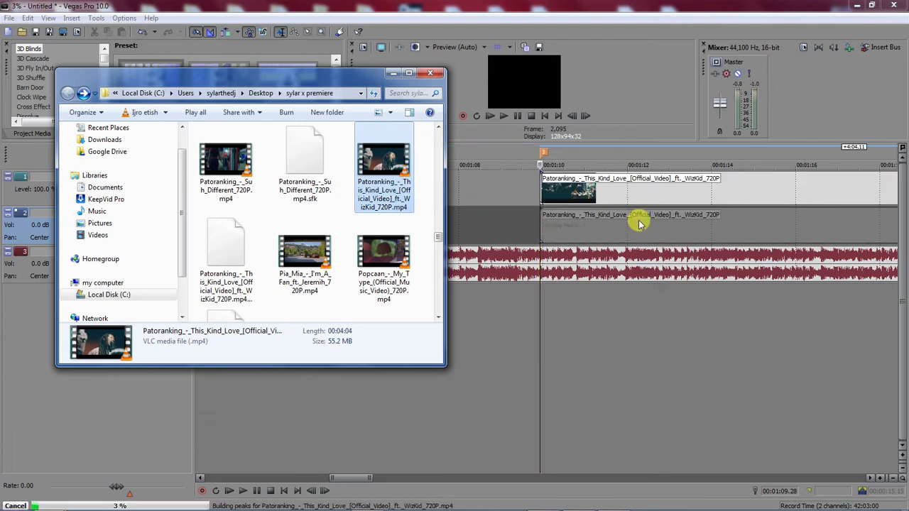
Step: Lower the tut1 clip's gain to -Inf dB and unmute the music video's audio track
{"action": "left_click", "coordinate": [593, 248]}
{"action": "left_click_drag", "start_coordinate": [596, 272], "coordinate": [585, 278]}
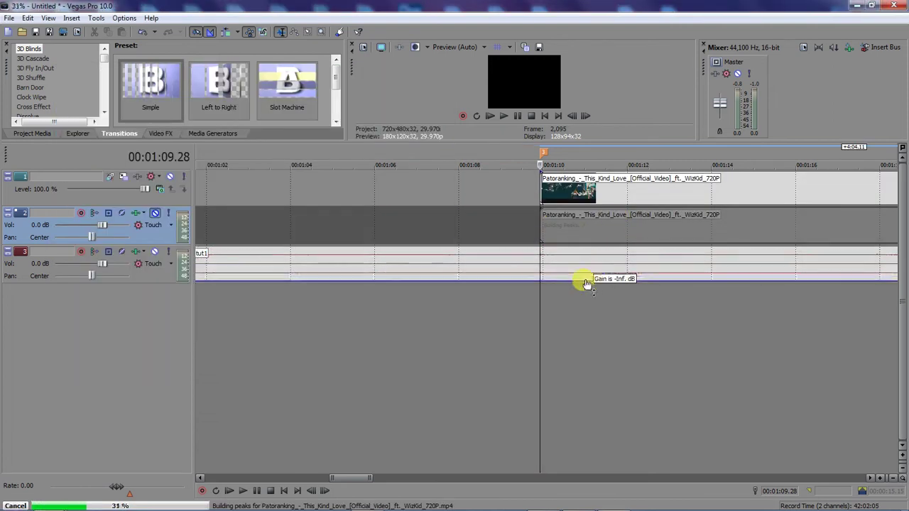
{"action": "left_click", "coordinate": [574, 227]}
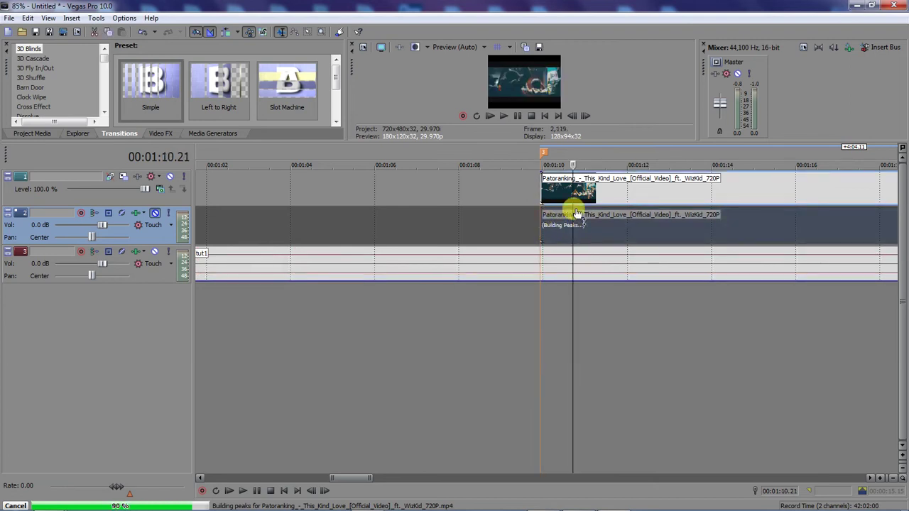
Step: Play the This Kind Love clip to find where the song's beat starts and split the clip at 00:01:19.20
{"action": "key", "text": "space"}
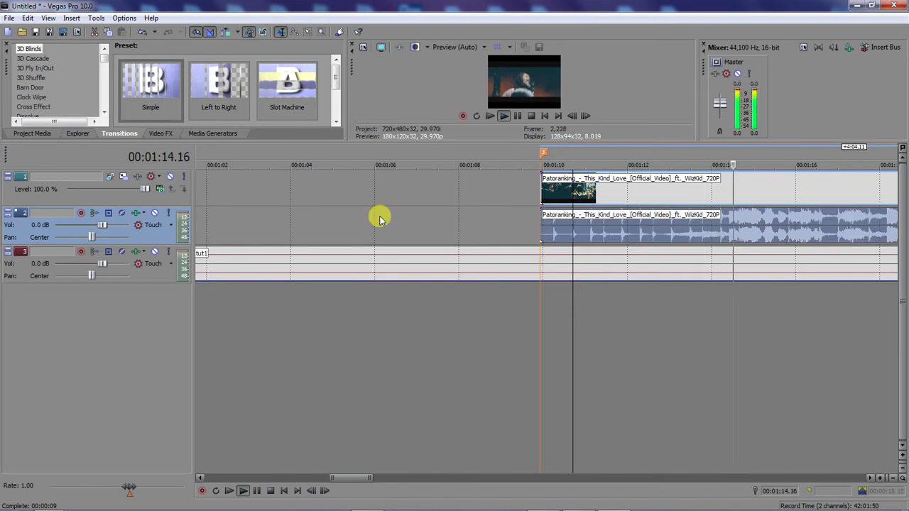
{"action": "scroll", "coordinate": [475, 205], "scroll_direction": "down", "scroll_amount": 3}
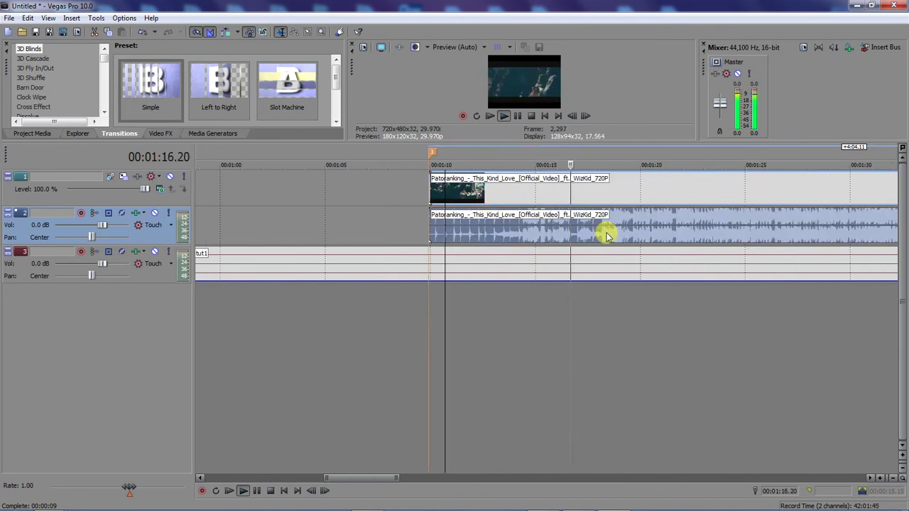
{"action": "scroll", "coordinate": [632, 237], "scroll_direction": "up", "scroll_amount": 5}
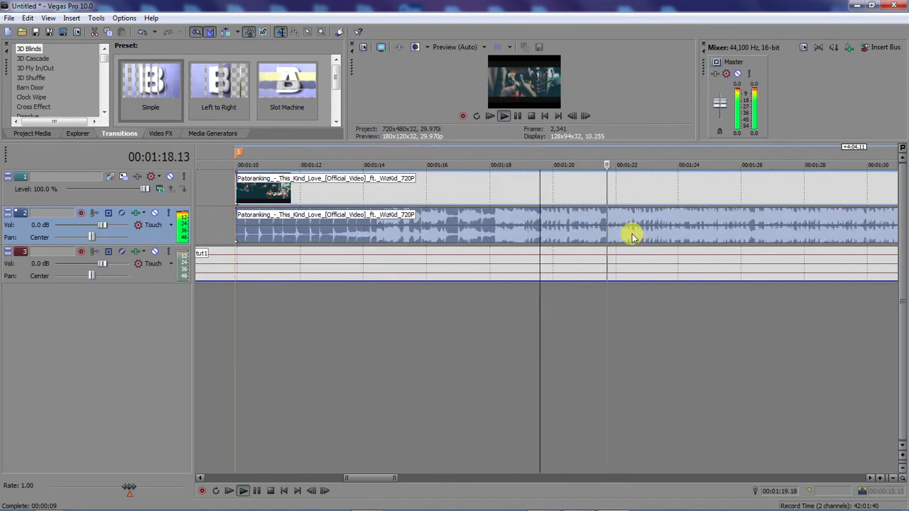
{"action": "key", "text": "space"}
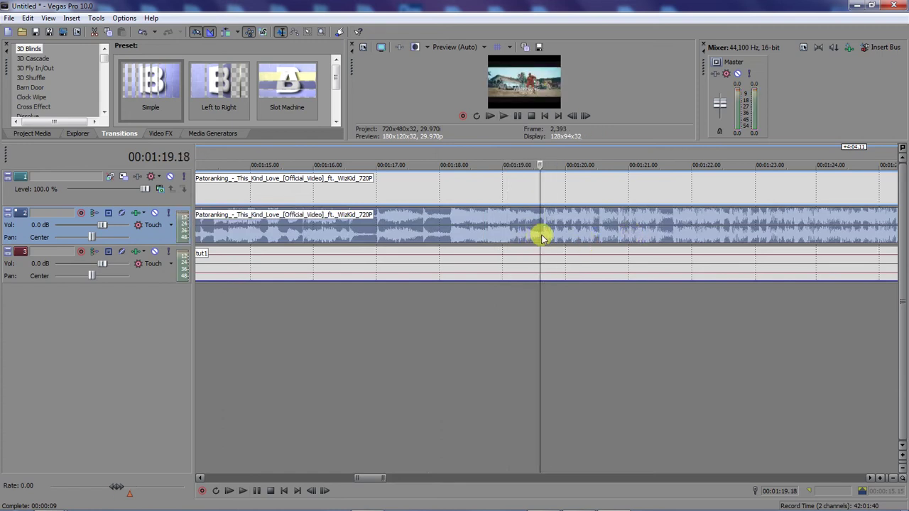
{"action": "scroll", "coordinate": [544, 234], "scroll_direction": "up", "scroll_amount": 5}
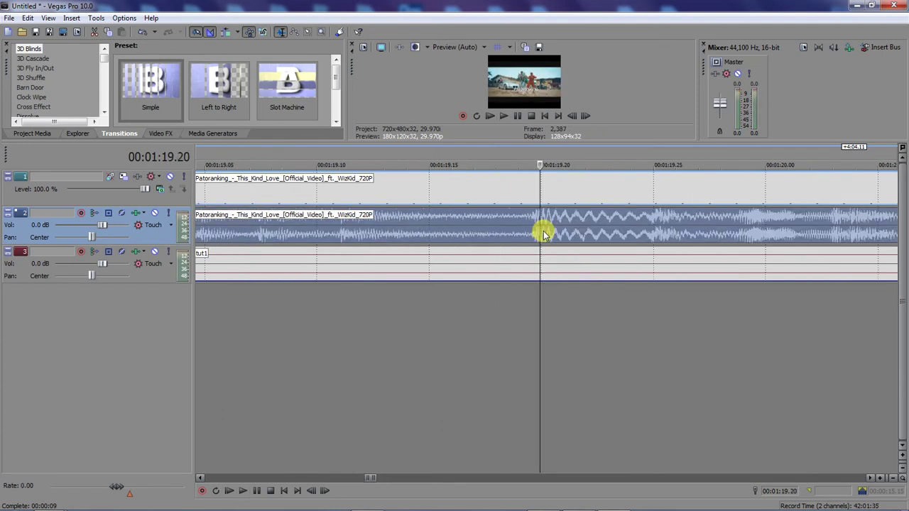
{"action": "left_click", "coordinate": [533, 235]}
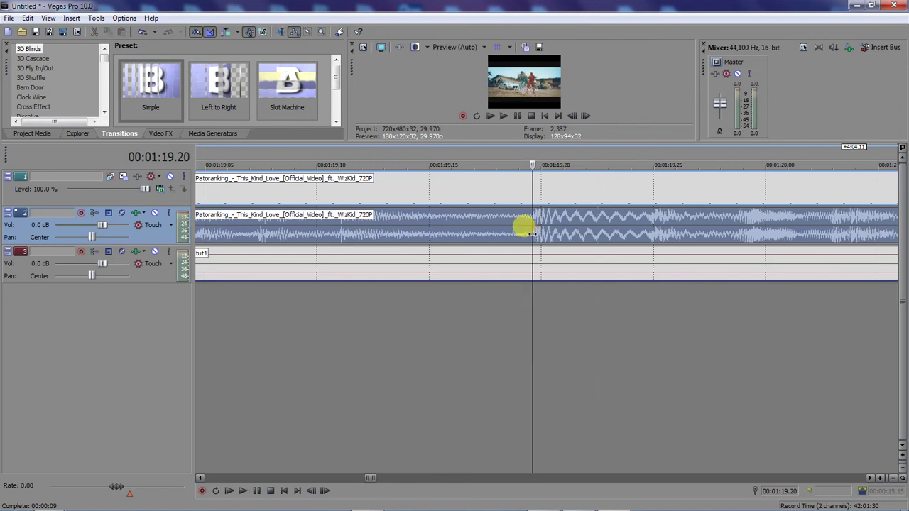
{"action": "key", "text": "s"}
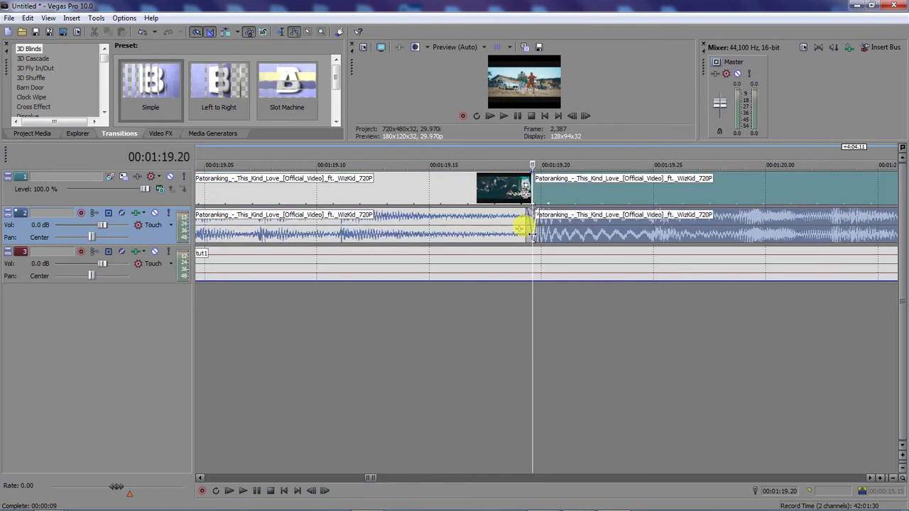
Step: Switch to the Normal Edit tool and delete the part of the This Kind Love clip before the split at 00:01:19.20
{"action": "left_click", "coordinate": [463, 233]}
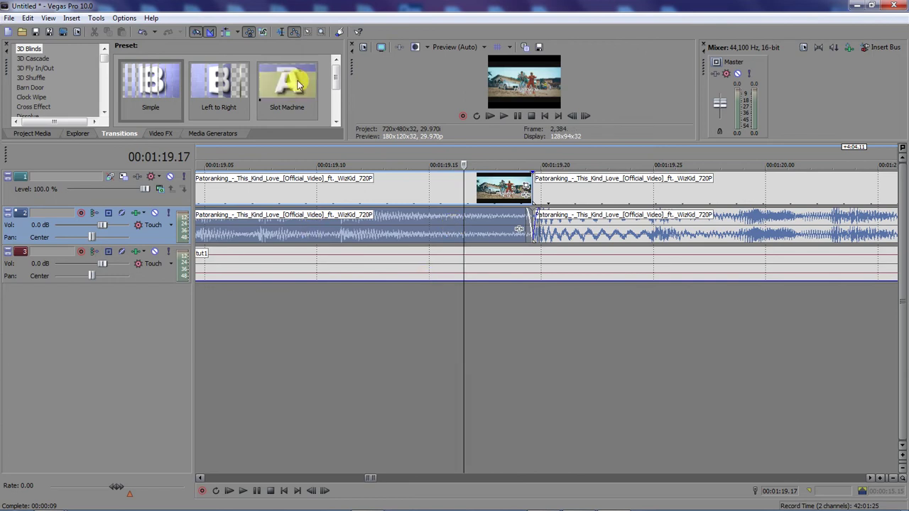
{"action": "left_click", "coordinate": [197, 31]}
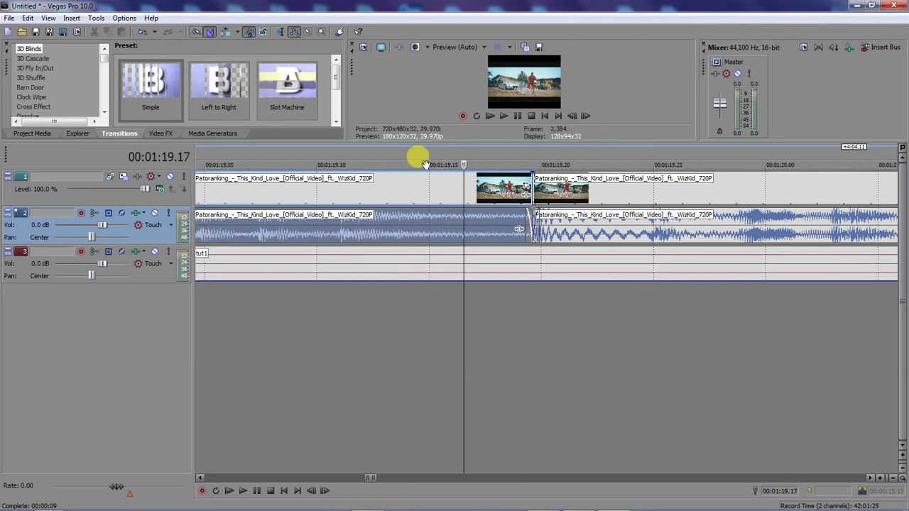
{"action": "left_click", "coordinate": [196, 32]}
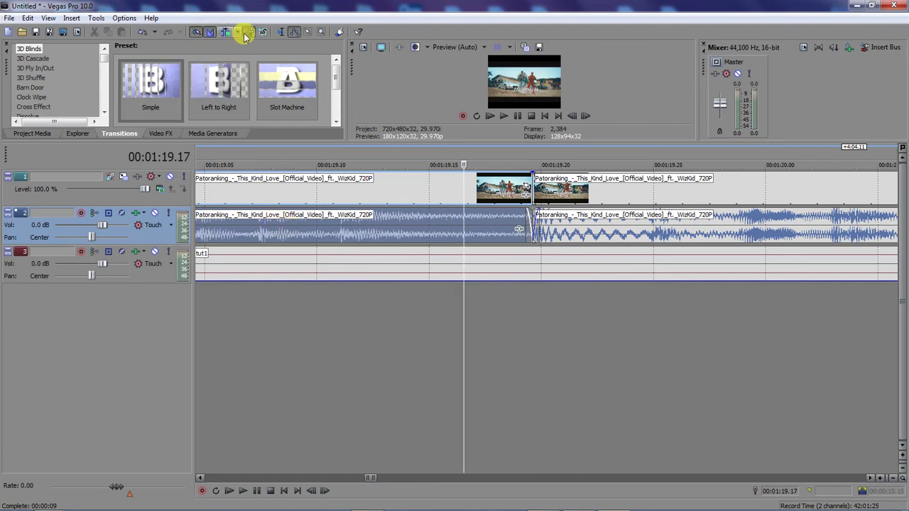
{"action": "left_click", "coordinate": [280, 31]}
{"action": "left_click", "coordinate": [314, 217]}
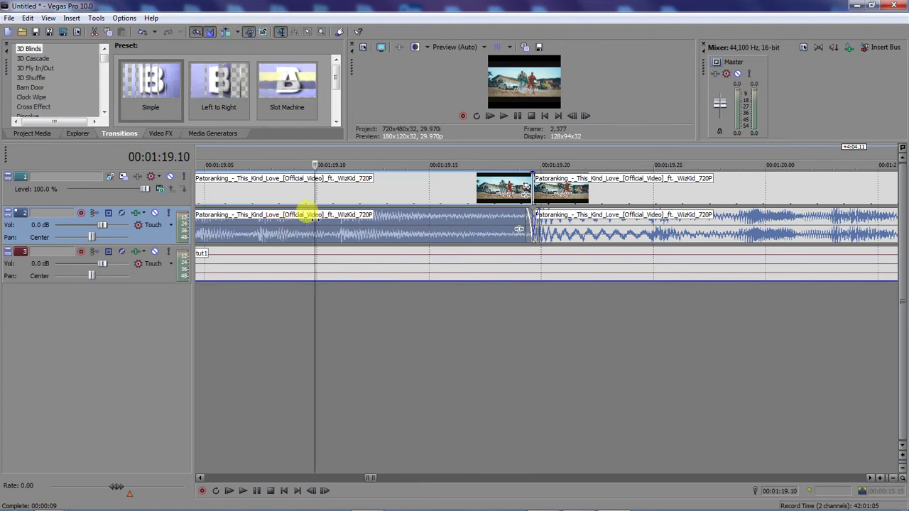
{"action": "key", "text": "Delete"}
{"action": "scroll", "coordinate": [395, 207], "scroll_direction": "down", "scroll_amount": 10}
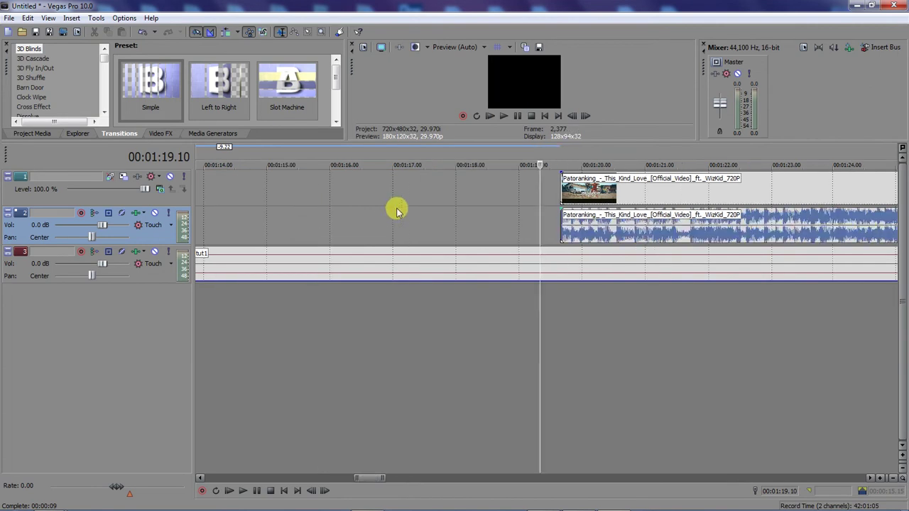
Step: Move the remaining This Kind Love clip to start at marker 3 and raise the tut1 clip's gain back from silence
{"action": "mouse_move", "coordinate": [550, 223]}
{"action": "left_mouse_down"}
{"action": "mouse_move", "coordinate": [377, 230]}
{"action": "mouse_move", "coordinate": [420, 228]}
{"action": "left_mouse_up"}
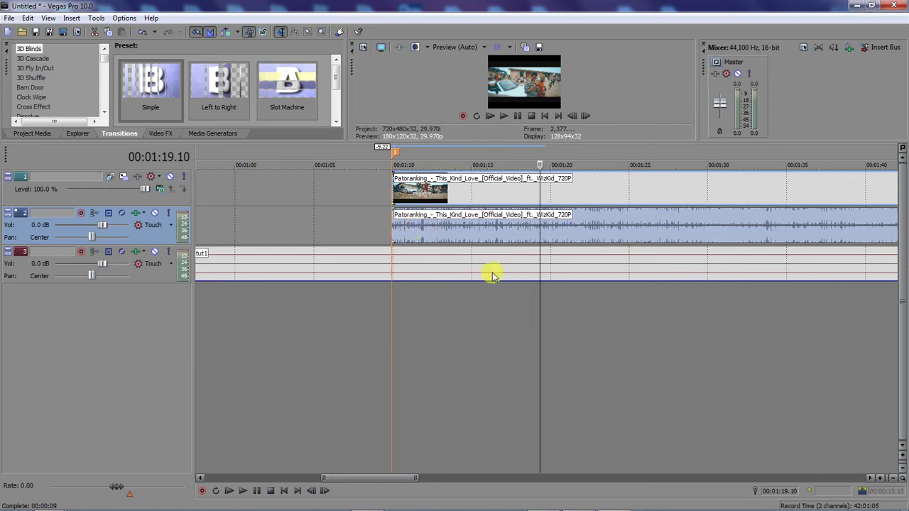
{"action": "left_click", "coordinate": [492, 226]}
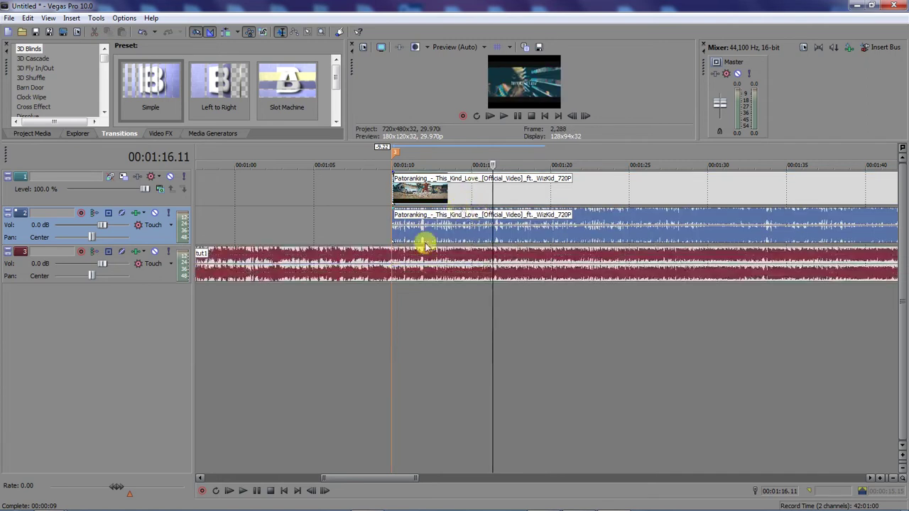
{"action": "left_click", "coordinate": [383, 226]}
{"action": "scroll", "coordinate": [377, 220], "scroll_direction": "up", "scroll_amount": 5}
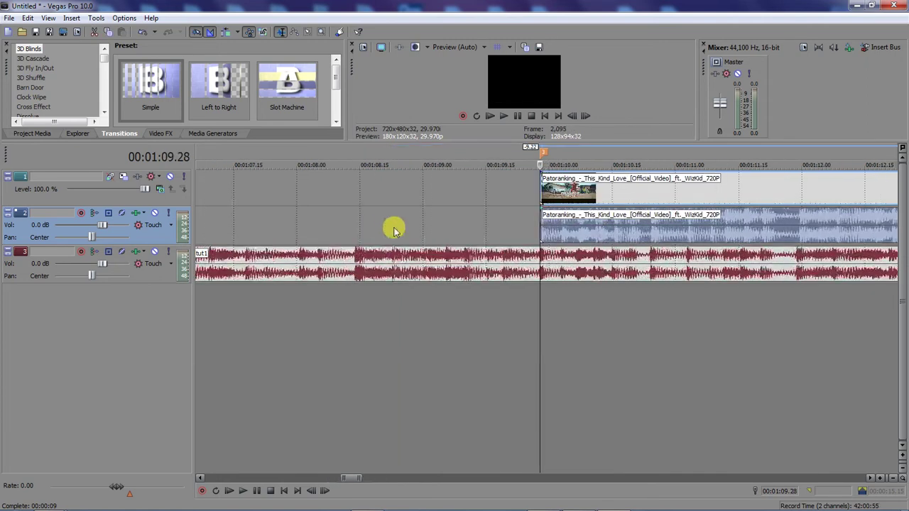
Step: Nudge the This Kind Love clip so its beat lines up with the tut1 beat at 00:01:11.29
{"action": "left_click", "coordinate": [795, 253]}
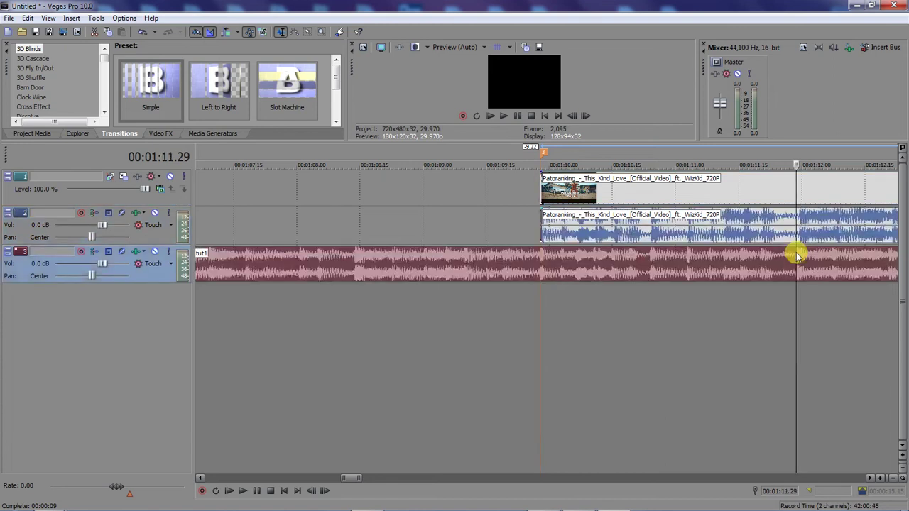
{"action": "scroll", "coordinate": [796, 254], "scroll_direction": "up", "scroll_amount": 3}
{"action": "scroll", "coordinate": [710, 253], "scroll_direction": "up", "scroll_amount": 2}
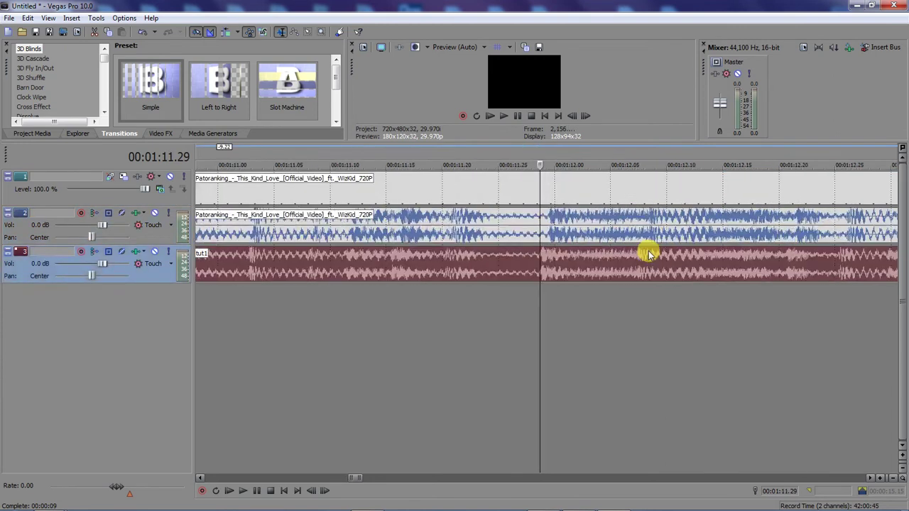
{"action": "left_click", "coordinate": [551, 236]}
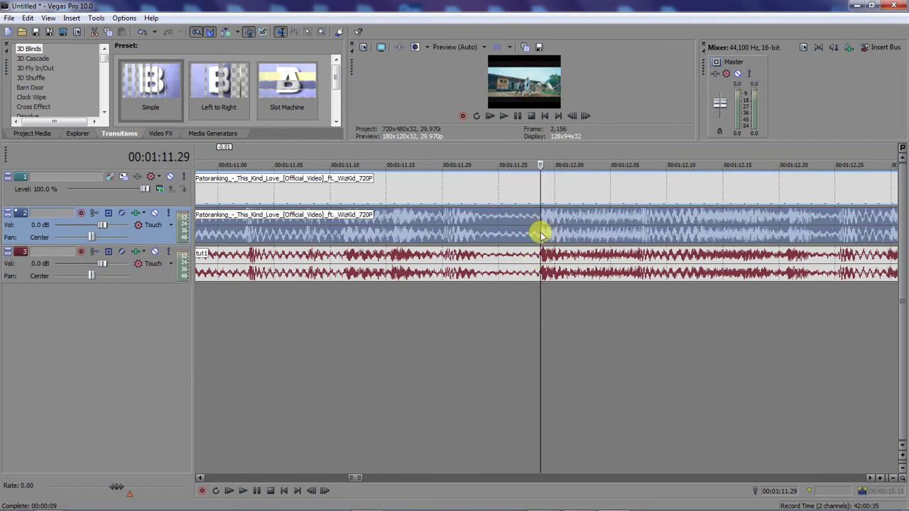
Step: Split the This Kind Love clip at 00:01:11.29 and delete the part before the split
{"action": "key", "text": "s"}
{"action": "left_click", "coordinate": [469, 234]}
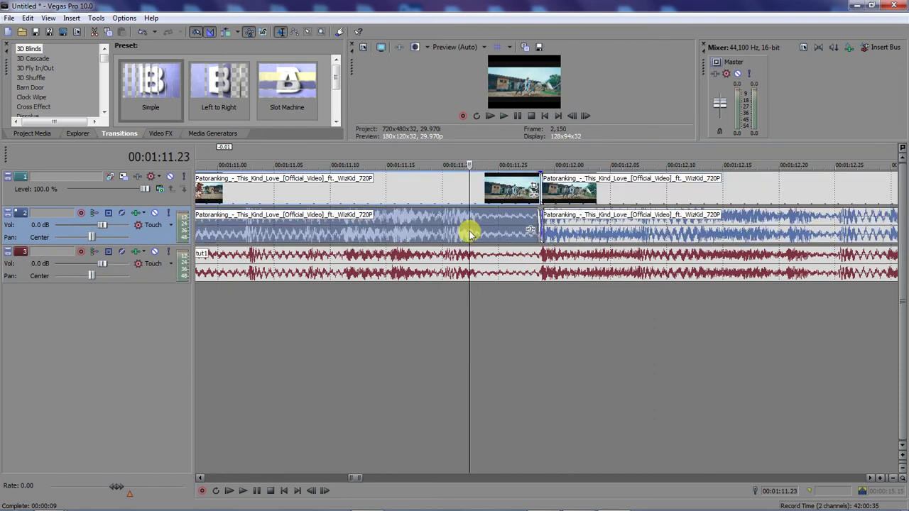
{"action": "key", "text": "Delete"}
{"action": "left_click", "coordinate": [541, 225]}
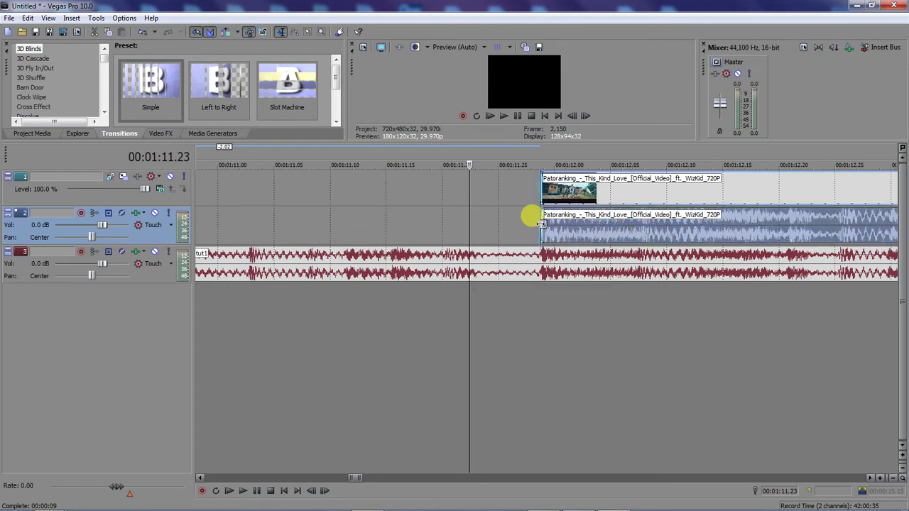
{"action": "left_click", "coordinate": [557, 265]}
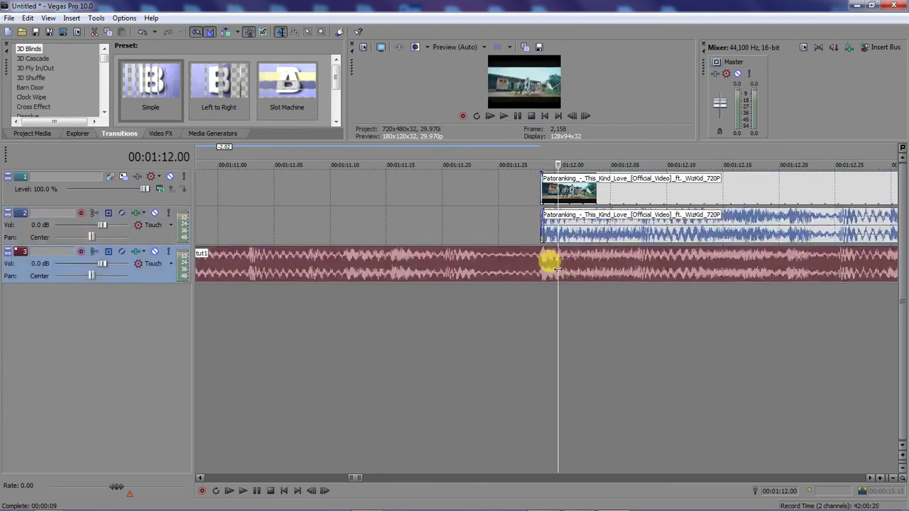
Step: Play the clip's beginning against tut1, then split the clip at 00:01:22.18 and delete the part after it
{"action": "left_click", "coordinate": [570, 236]}
{"action": "key", "text": "space"}
{"action": "scroll", "coordinate": [604, 239], "scroll_direction": "down", "scroll_amount": 5}
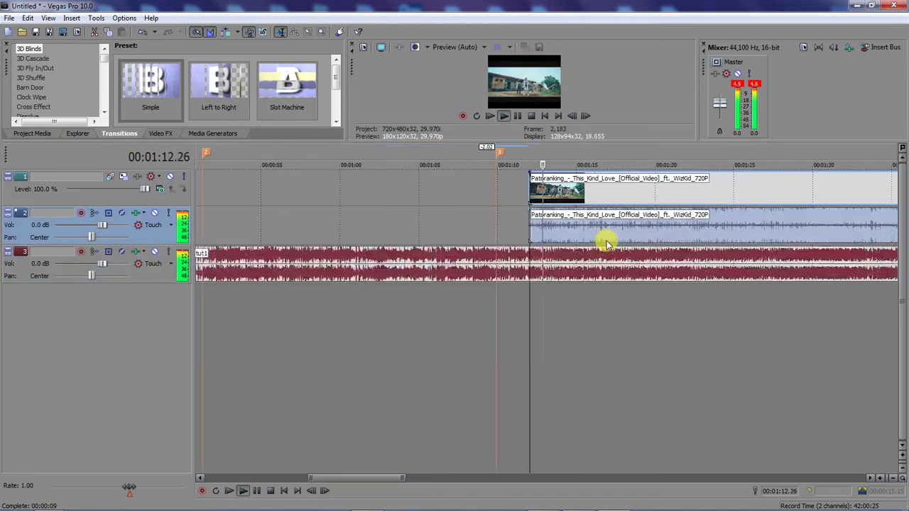
{"action": "scroll", "coordinate": [604, 239], "scroll_direction": "down", "scroll_amount": 3}
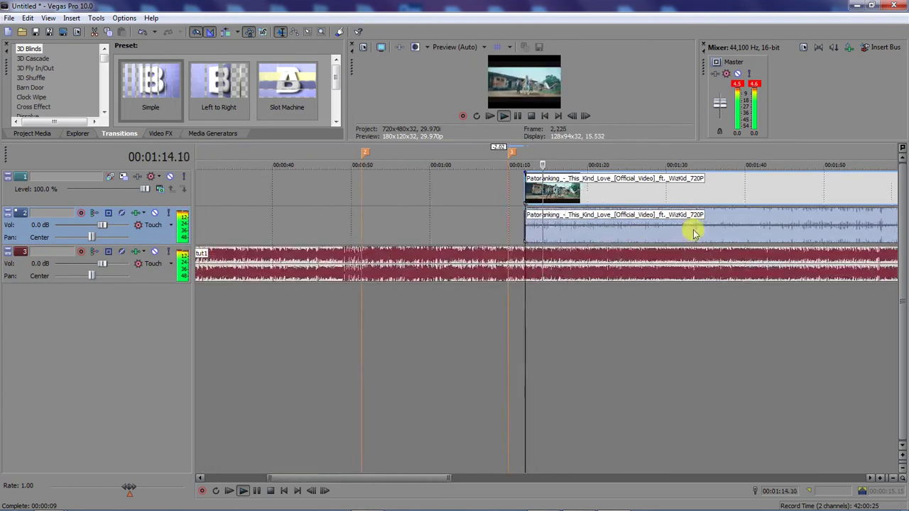
{"action": "left_click", "coordinate": [608, 235]}
{"action": "key", "text": "s"}
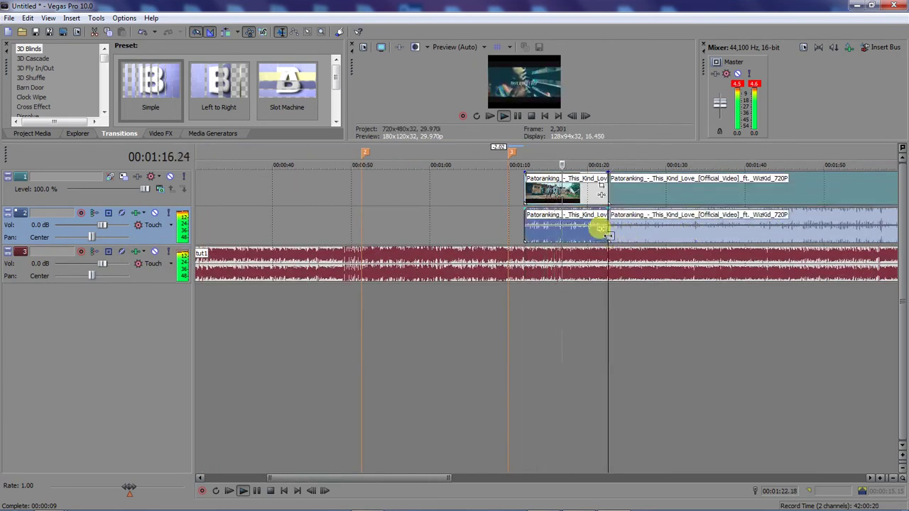
{"action": "key", "text": "Delete"}
{"action": "key", "text": "space"}
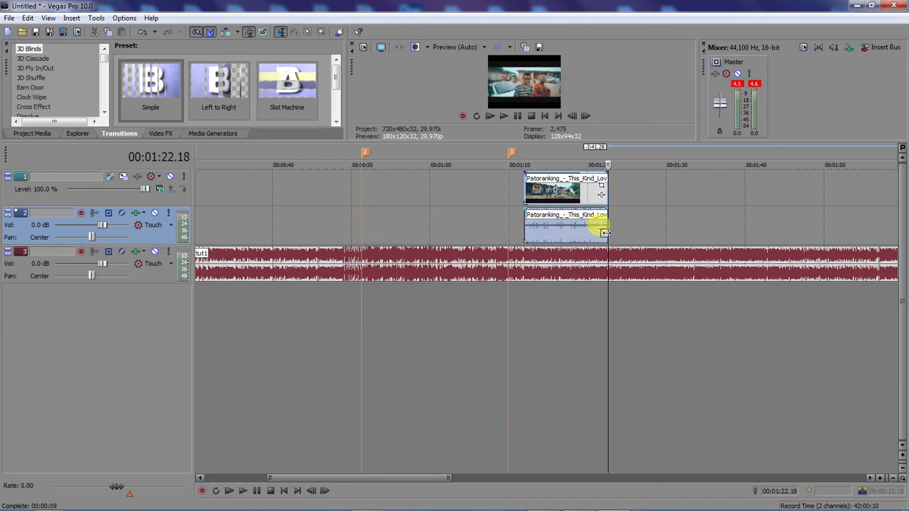
Step: Time-stretch the end of the This Kind Love clip to 101.0% so its beat near 00:01:22.13 matches tut1
{"action": "scroll", "coordinate": [604, 233], "scroll_direction": "up", "scroll_amount": 10}
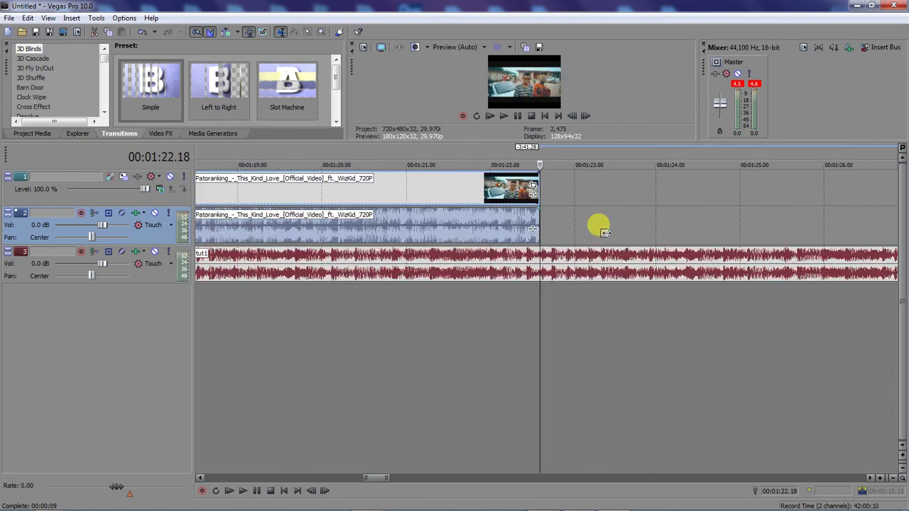
{"action": "scroll", "coordinate": [605, 233], "scroll_direction": "up", "scroll_amount": 2}
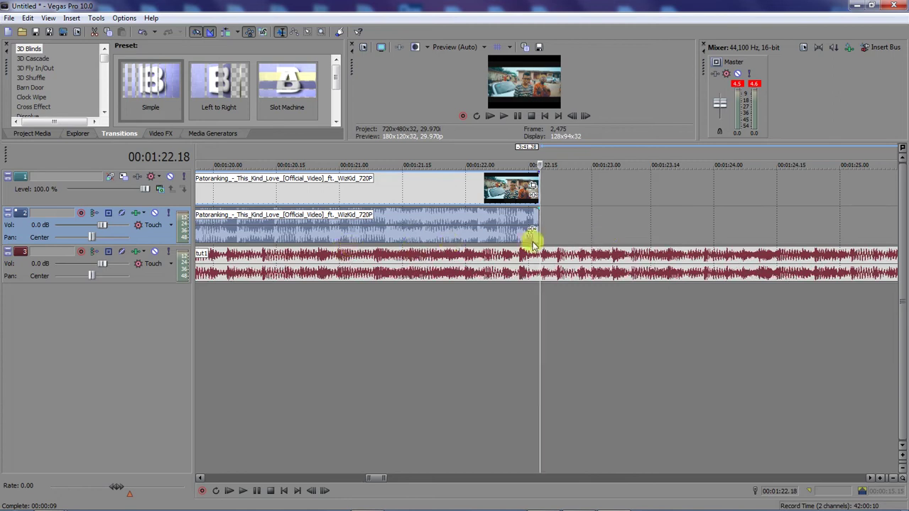
{"action": "left_click", "coordinate": [518, 258]}
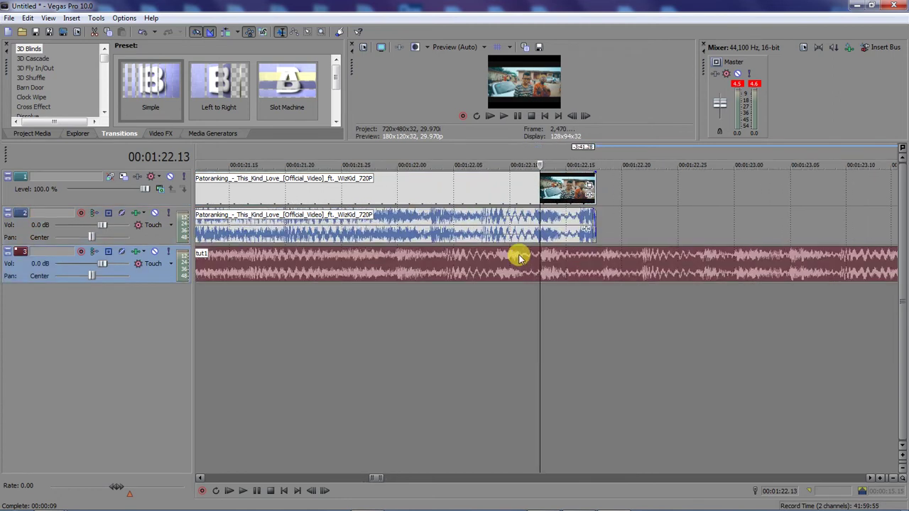
{"action": "left_click", "coordinate": [591, 226]}
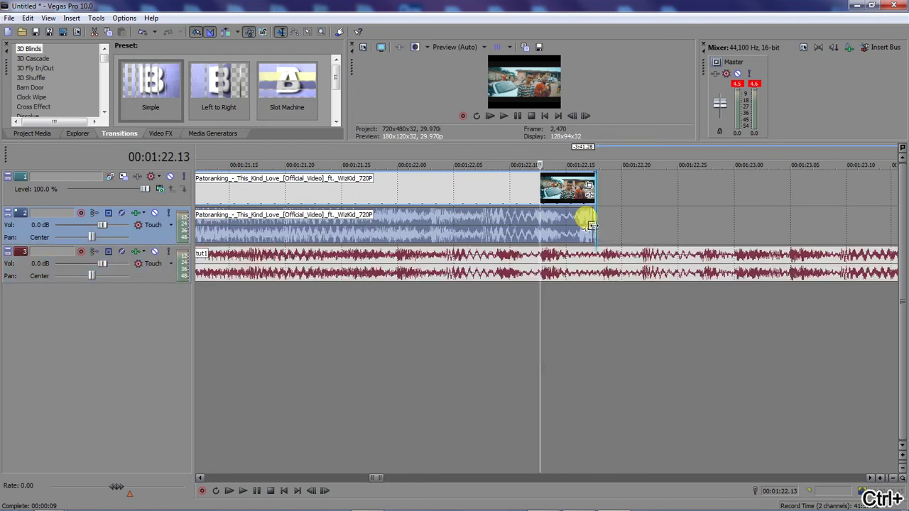
{"action": "left_click", "coordinate": [592, 226]}
{"action": "key", "text": "ctrl"}
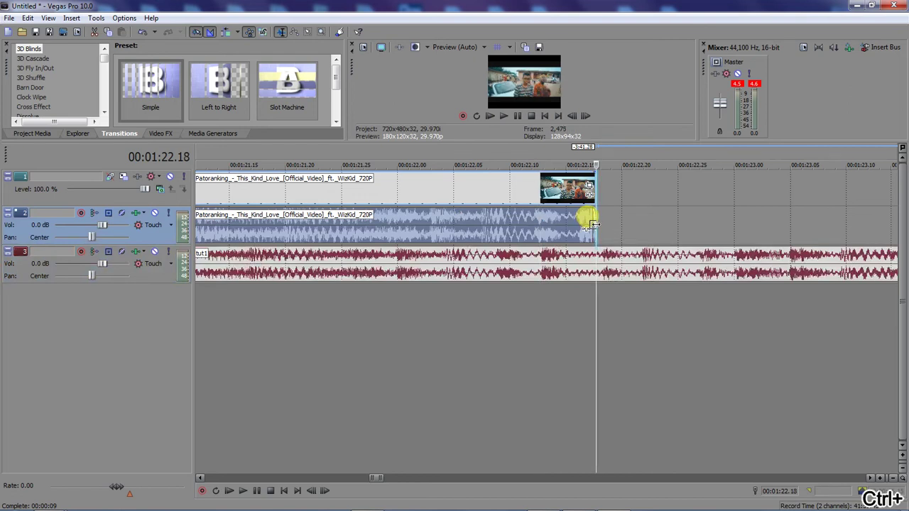
{"action": "left_click_drag", "start_coordinate": [590, 224], "coordinate": [696, 228]}
{"action": "scroll", "coordinate": [700, 229], "scroll_direction": "down", "scroll_amount": 5}
{"action": "scroll", "coordinate": [699, 229], "scroll_direction": "down", "scroll_amount": 6}
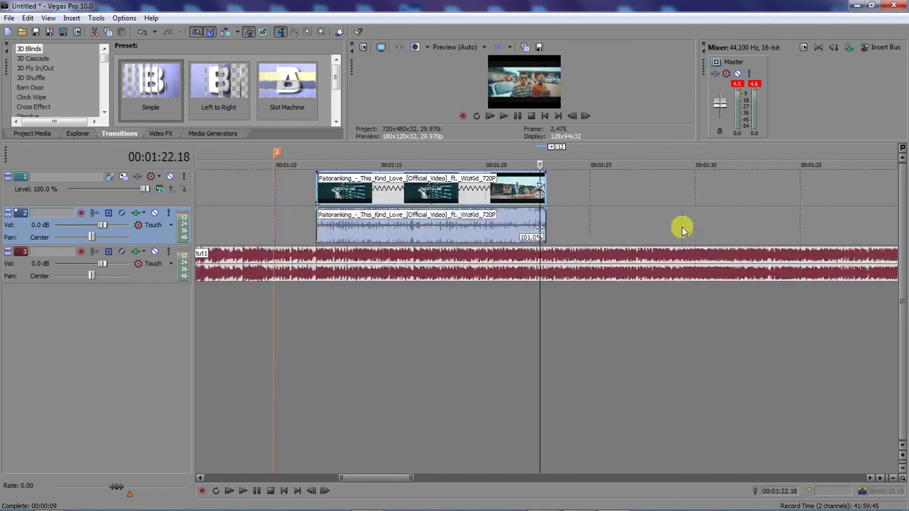
Step: Extend the end of the clip to about 00:01:38 and compare its beats with tut1 near 00:01:37.27
{"action": "left_click_drag", "start_coordinate": [542, 227], "coordinate": [665, 226]}
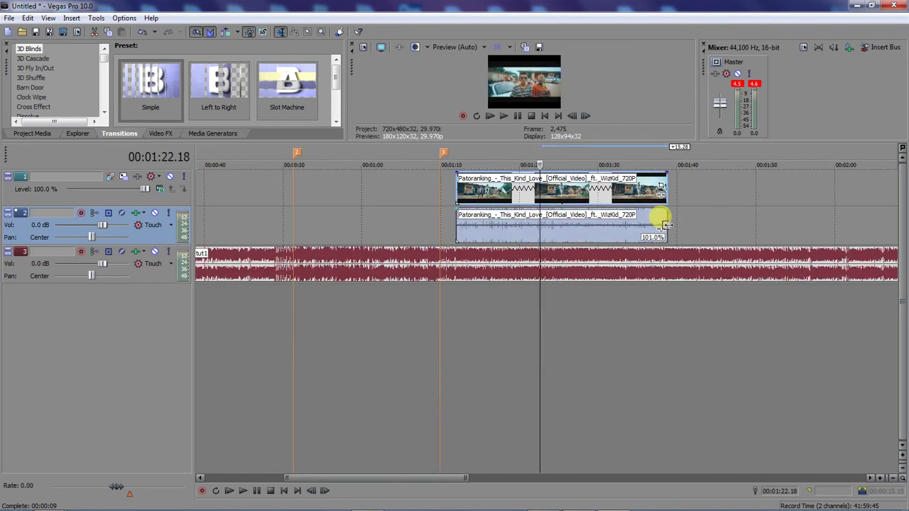
{"action": "left_click", "coordinate": [664, 257]}
{"action": "scroll", "coordinate": [662, 253], "scroll_direction": "up", "scroll_amount": 8}
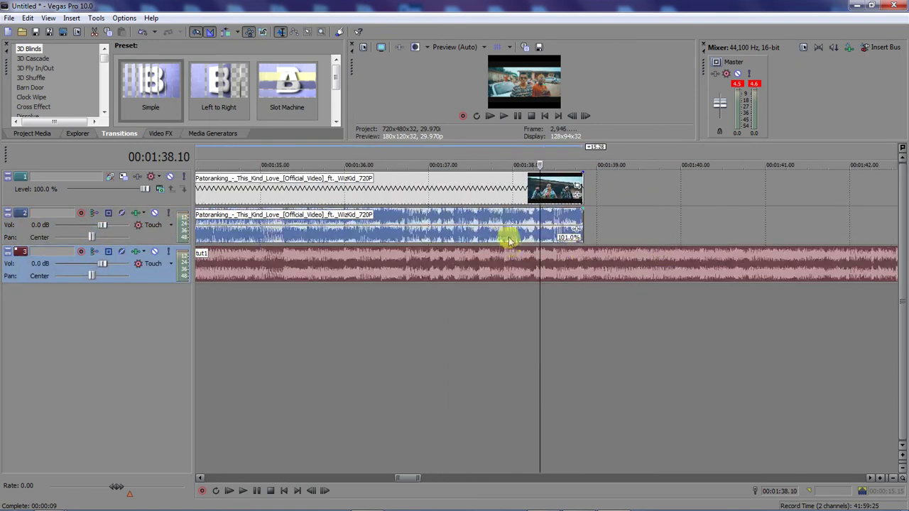
{"action": "scroll", "coordinate": [507, 235], "scroll_direction": "up", "scroll_amount": 2}
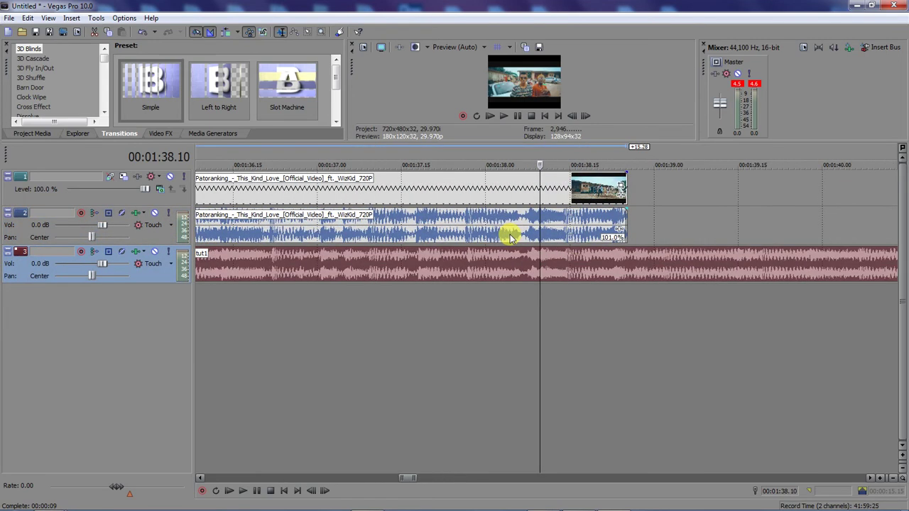
{"action": "left_click", "coordinate": [469, 256]}
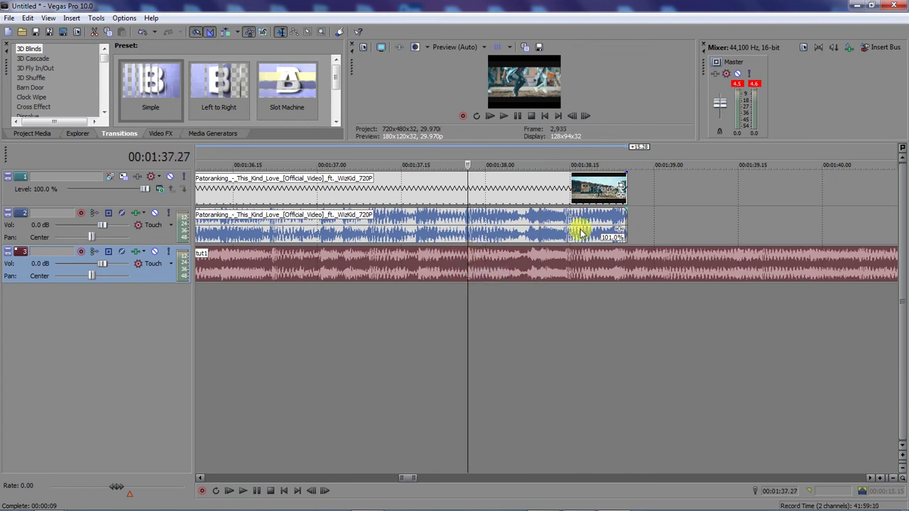
Step: Time-stretch the end of the This Kind Love clip by one more frame to match the tut1 beat
{"action": "left_click", "coordinate": [625, 223]}
{"action": "left_click_drag", "start_coordinate": [625, 223], "coordinate": [629, 223]}
{"action": "scroll", "coordinate": [630, 223], "scroll_direction": "down", "scroll_amount": 5}
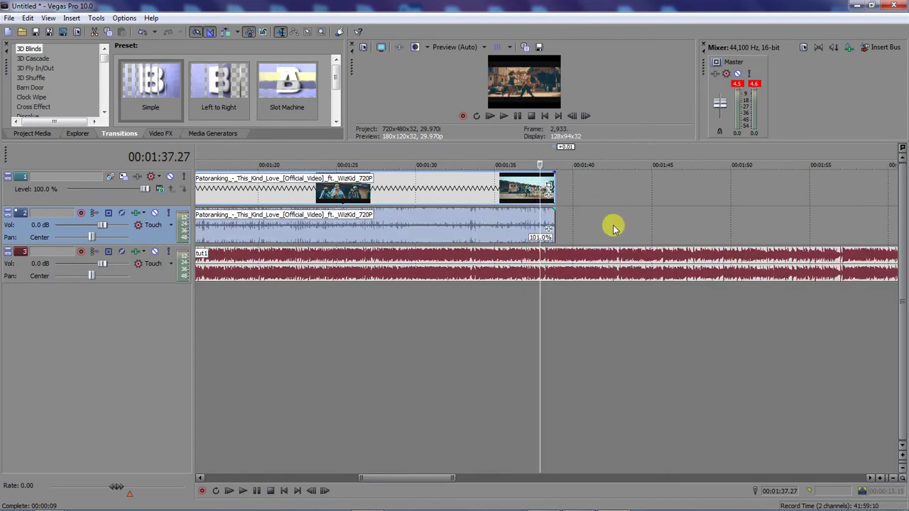
Step: Extend the end of the This Kind Love clip to about 00:01:57 and its start back to marker 3
{"action": "left_click_drag", "start_coordinate": [558, 230], "coordinate": [616, 219]}
{"action": "scroll", "coordinate": [747, 207], "scroll_direction": "down", "scroll_amount": 3}
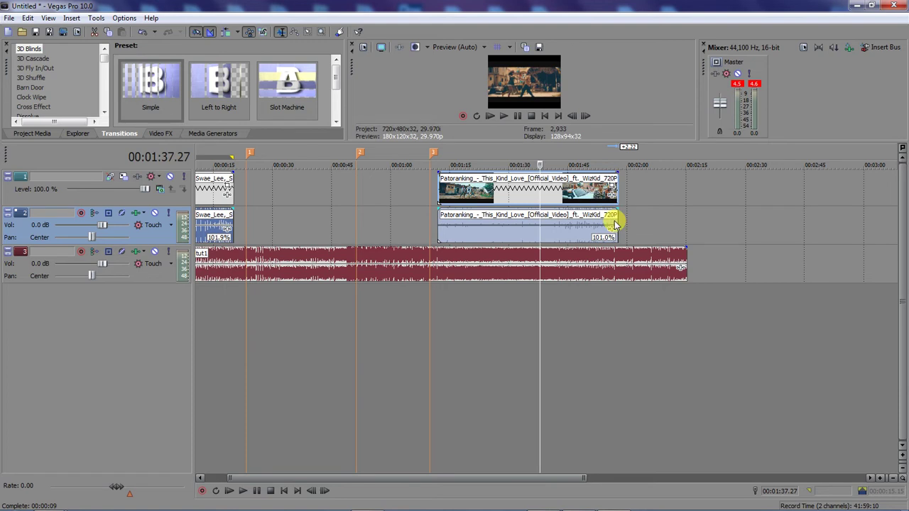
{"action": "left_click_drag", "start_coordinate": [437, 224], "coordinate": [432, 225]}
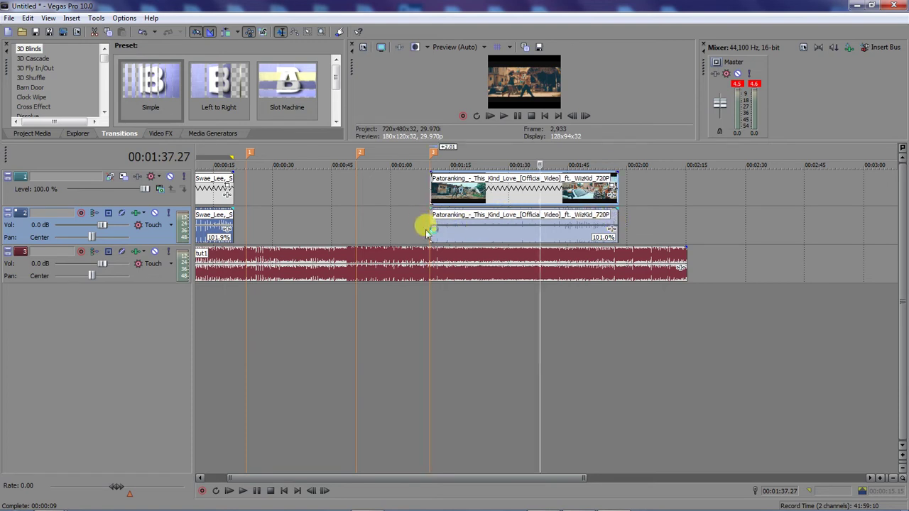
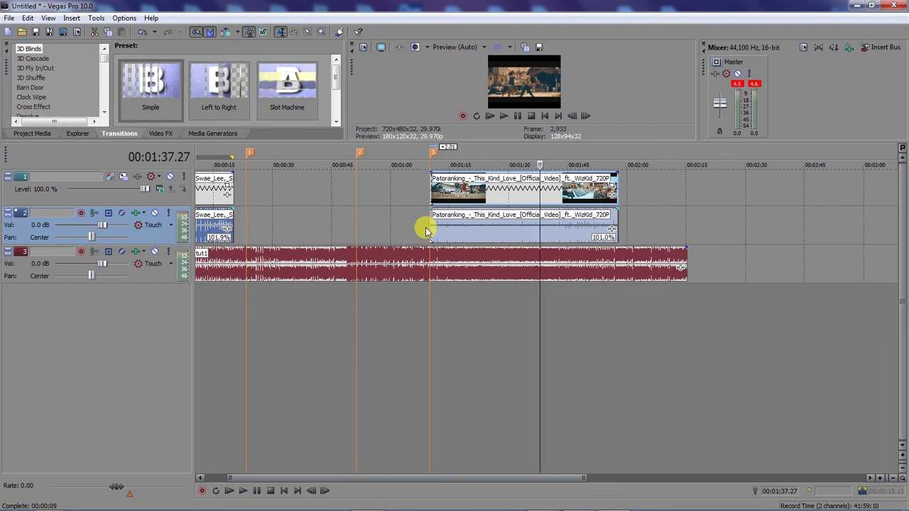
Step: Play the timeline from 00:01:40 to check that the stretched clip stays in sync with tut1
{"action": "left_click", "coordinate": [549, 235]}
{"action": "key", "text": "space"}
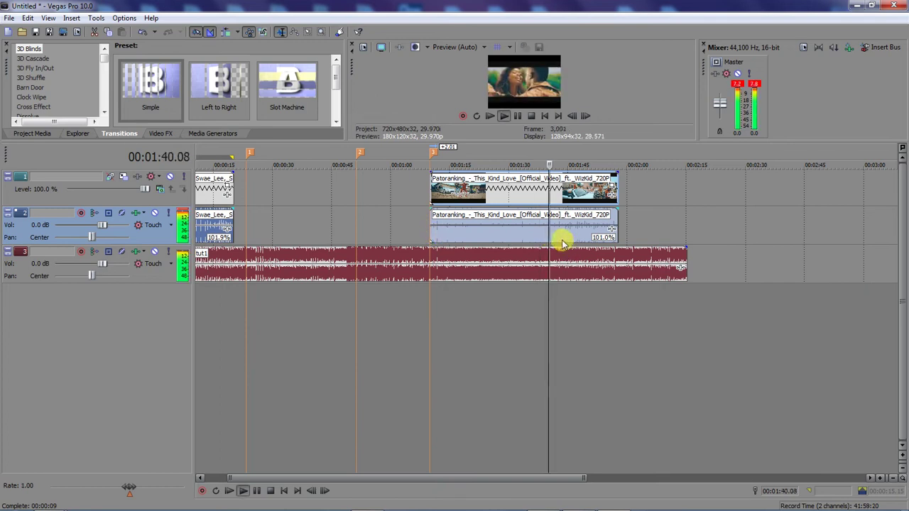
{"action": "scroll", "coordinate": [563, 241], "scroll_direction": "up", "scroll_amount": 4}
{"action": "scroll", "coordinate": [563, 242], "scroll_direction": "up", "scroll_amount": 3}
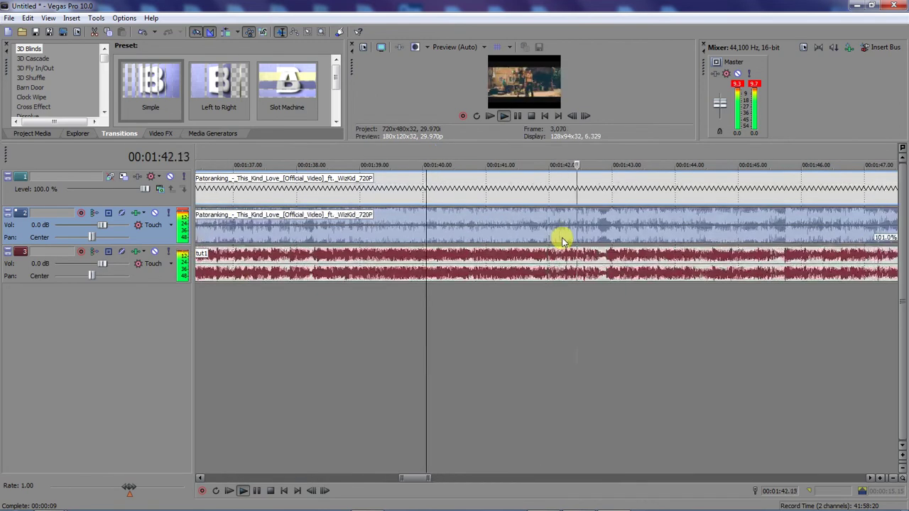
{"action": "key", "text": "space"}
{"action": "scroll", "coordinate": [558, 237], "scroll_direction": "down", "scroll_amount": 8}
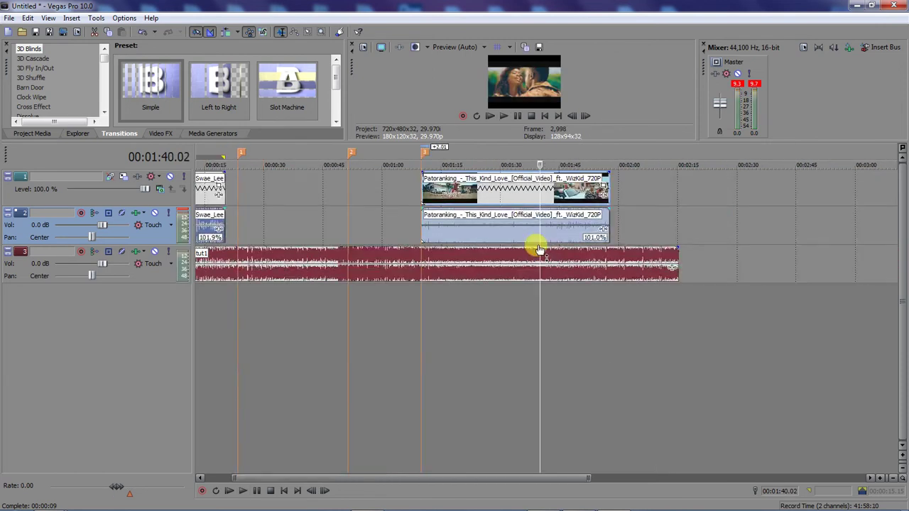
Step: Play the timeline from marker 3 at 00:01:09.28 and adjust the start of the This Kind Love clip to meet the marker
{"action": "left_click", "coordinate": [417, 226]}
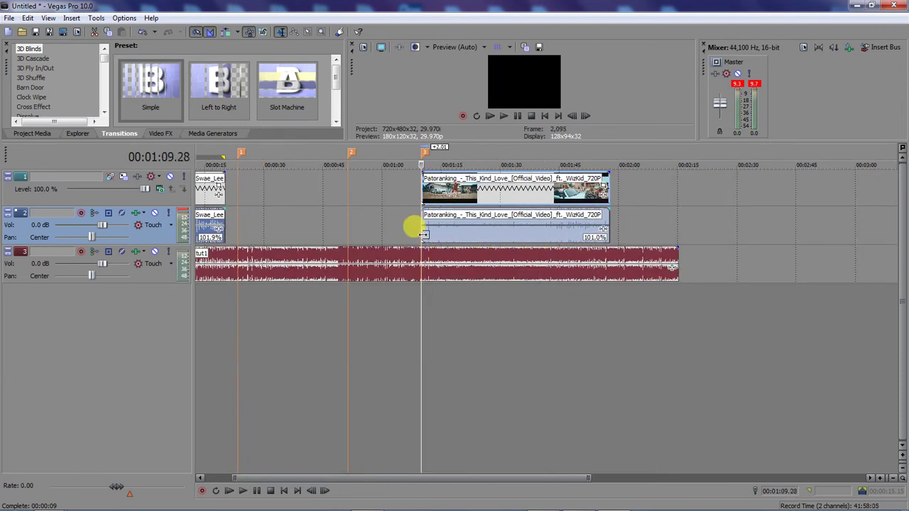
{"action": "key", "text": "space"}
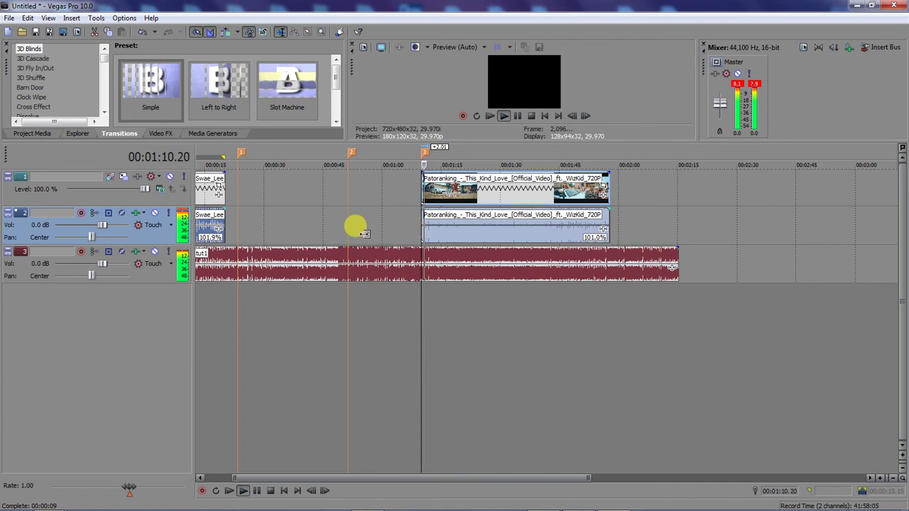
{"action": "key", "text": "space"}
{"action": "mouse_move", "coordinate": [423, 228]}
{"action": "left_mouse_down"}
{"action": "mouse_move", "coordinate": [335, 223]}
{"action": "mouse_move", "coordinate": [423, 230]}
{"action": "left_mouse_up"}
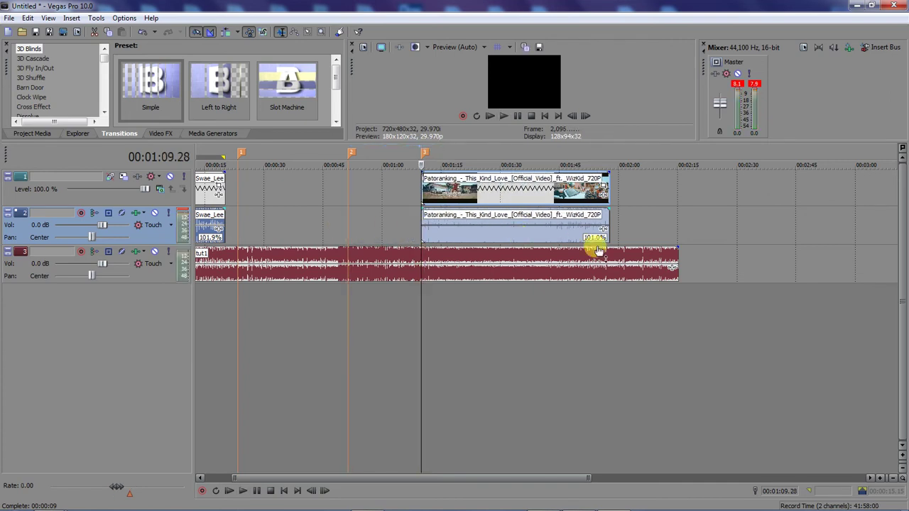
Step: Trim the end of tut1 back to about 00:01:30 and place the cursor at 00:01:32.12
{"action": "left_click_drag", "start_coordinate": [672, 256], "coordinate": [510, 250]}
{"action": "left_click", "coordinate": [510, 250]}
{"action": "scroll", "coordinate": [512, 246], "scroll_direction": "up", "scroll_amount": 10}
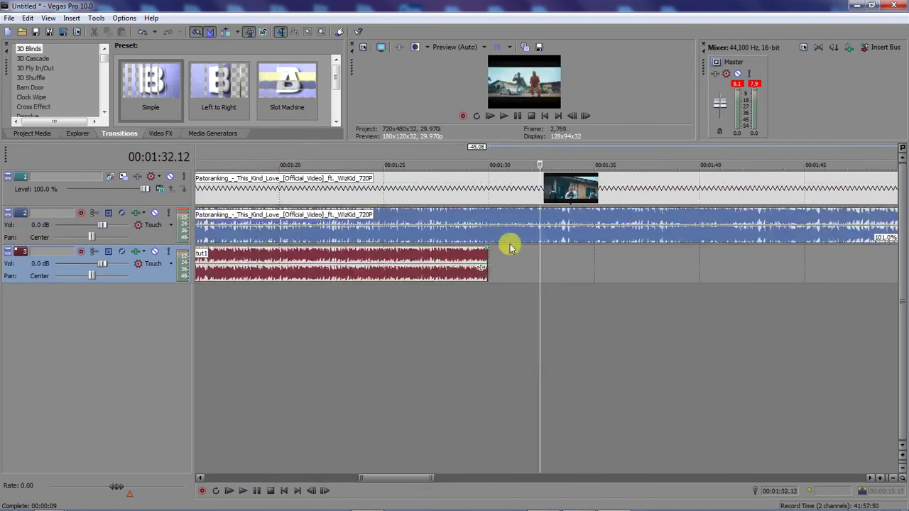
Step: Play the This Kind Love audio from several points between 00:01:32.12 and about 00:01:37 to find a suitable starting beat
{"action": "left_click", "coordinate": [512, 235]}
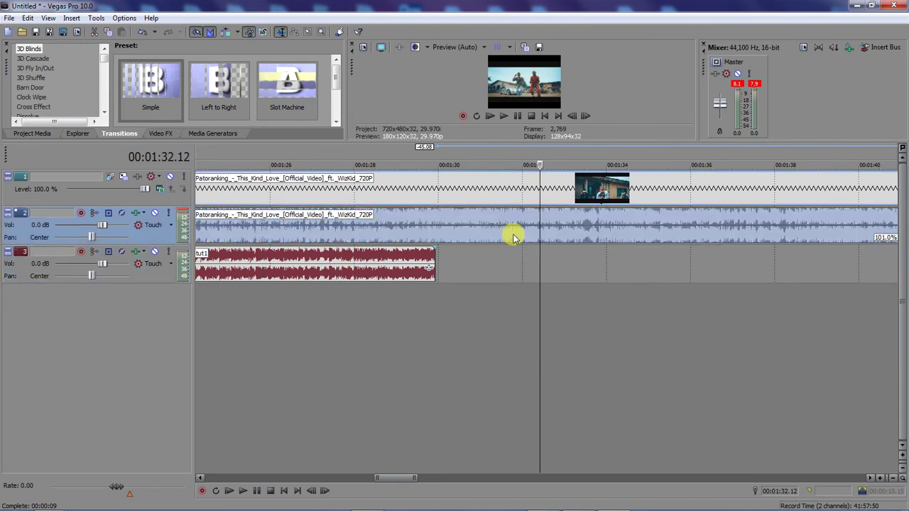
{"action": "key", "text": "space"}
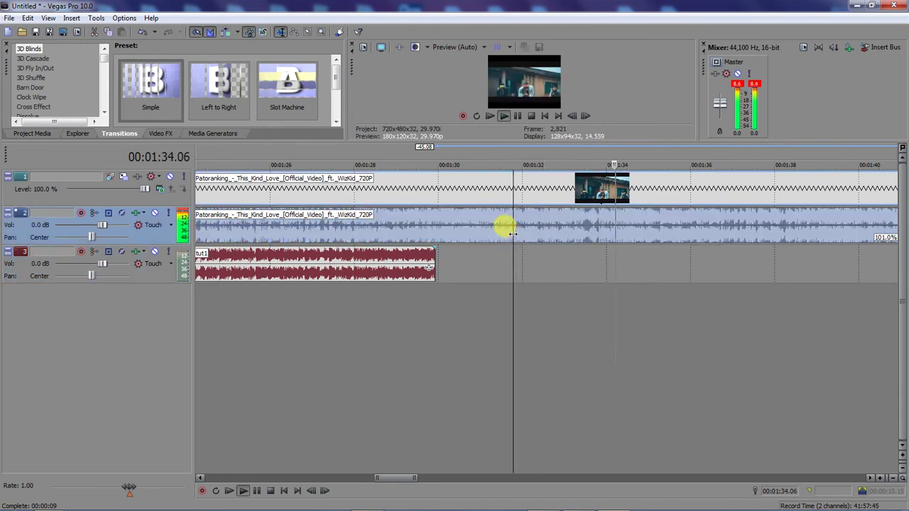
{"action": "key", "text": "space"}
{"action": "left_click", "coordinate": [658, 237]}
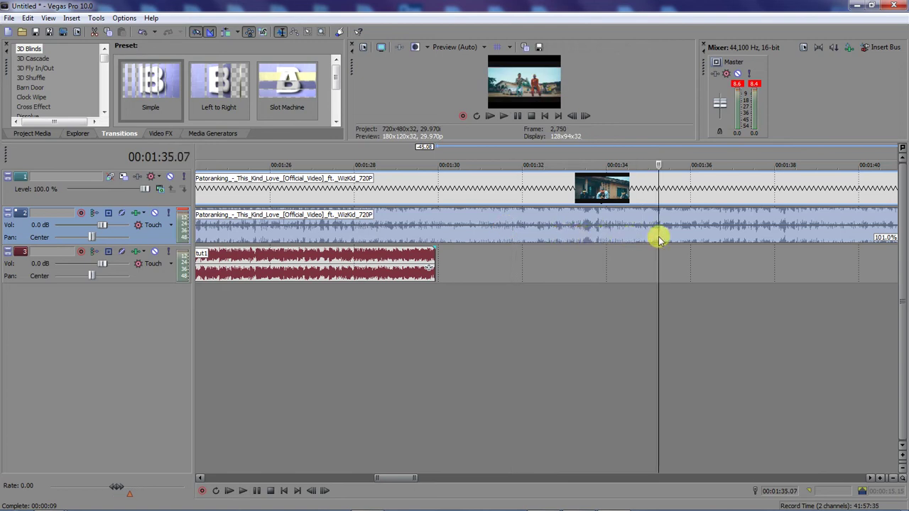
{"action": "key", "text": "space"}
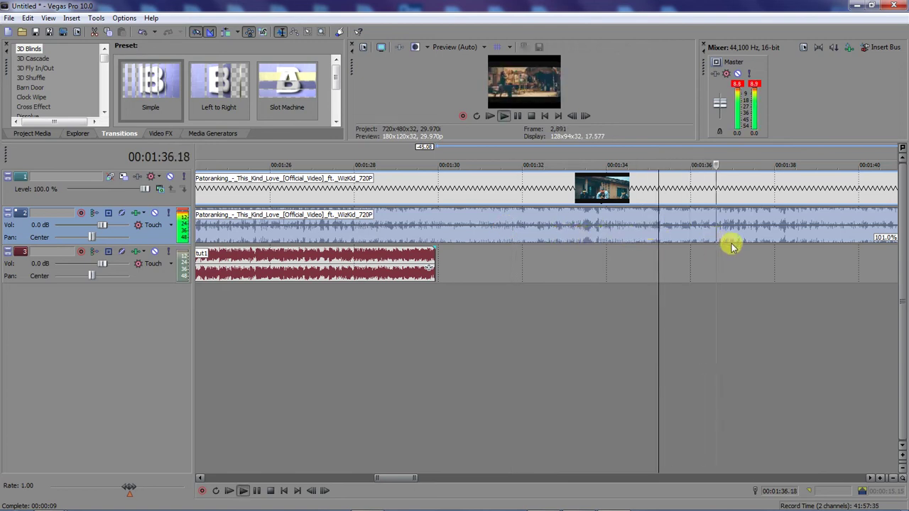
{"action": "key", "text": "space"}
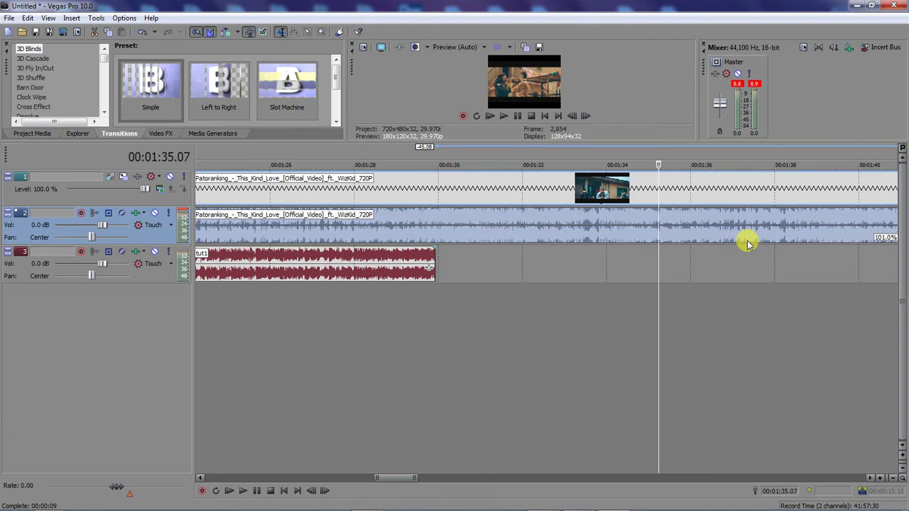
{"action": "left_click", "coordinate": [738, 240]}
{"action": "key", "text": "space"}
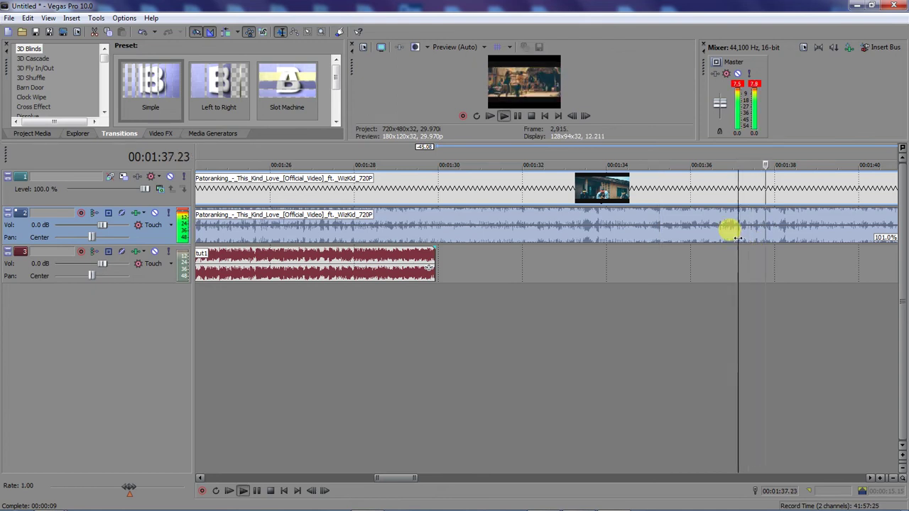
{"action": "key", "text": "space"}
Step: Locate the beat at 00:01:37.27 by ear and split the This Kind Love clip there
{"action": "left_click", "coordinate": [770, 242]}
{"action": "left_click", "coordinate": [771, 230]}
{"action": "key", "text": "space"}
{"action": "key", "text": "space"}
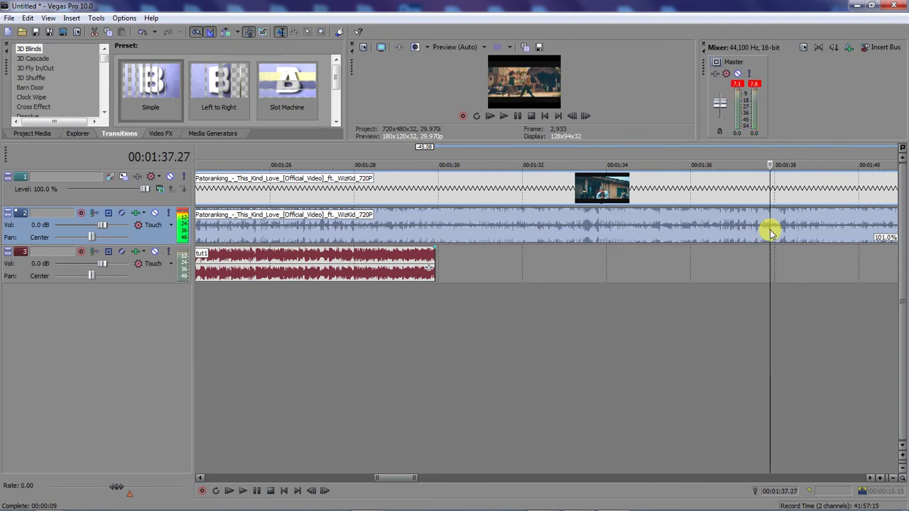
{"action": "scroll", "coordinate": [770, 230], "scroll_direction": "up", "scroll_amount": 5}
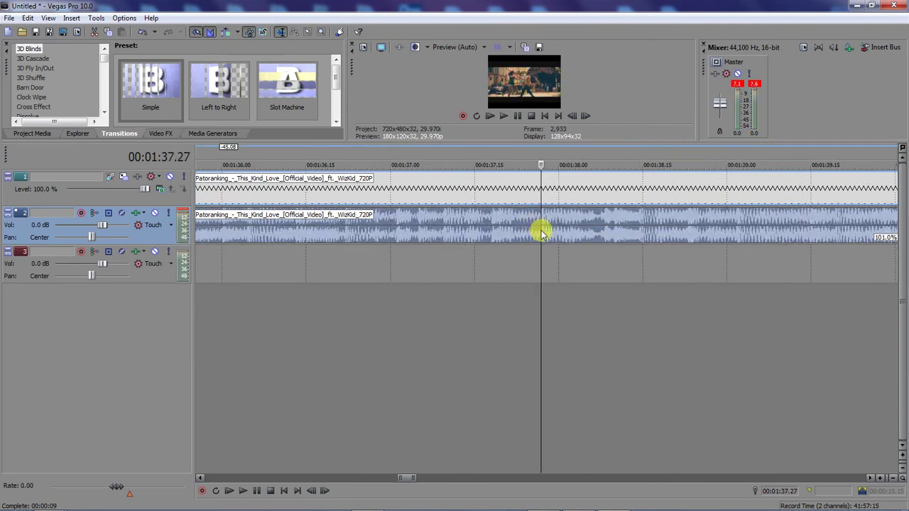
{"action": "key", "text": "space"}
{"action": "key", "text": "space"}
{"action": "key", "text": "s"}
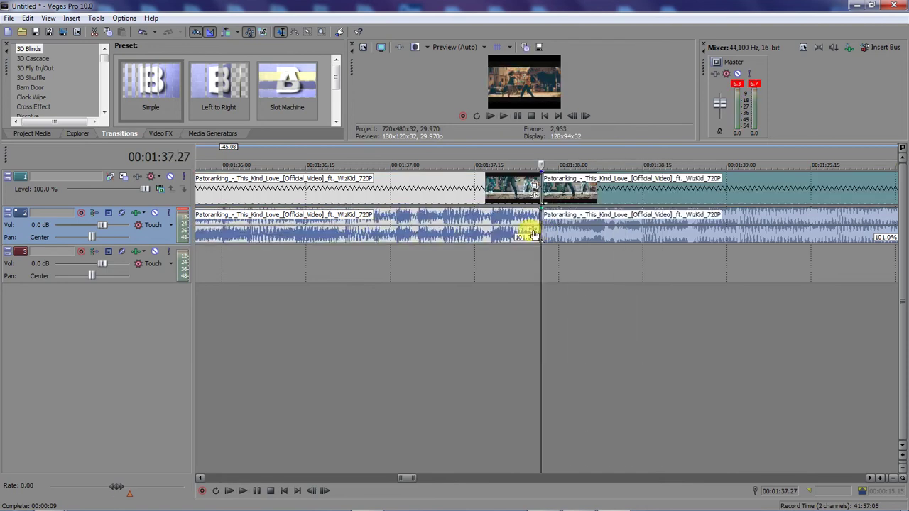
Step: Move the split-off second part of This Kind Love back so it starts at marker 2
{"action": "left_click", "coordinate": [585, 228]}
{"action": "scroll", "coordinate": [584, 235], "scroll_direction": "down", "scroll_amount": 5}
{"action": "scroll", "coordinate": [584, 239], "scroll_direction": "down", "scroll_amount": 3}
{"action": "left_click_drag", "start_coordinate": [578, 227], "coordinate": [314, 237]}
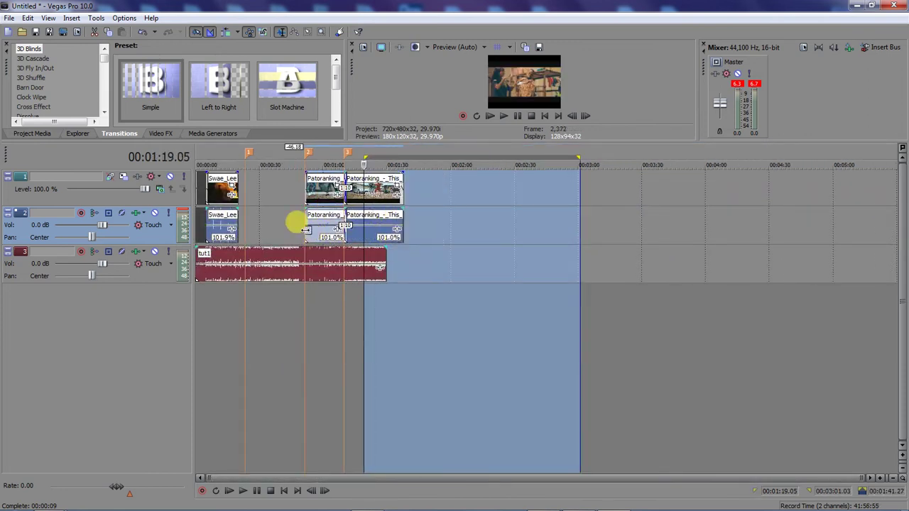
Step: Play from marker 2 at 00:00:51.09 to check the alignment with tut1, and mute the music video's audio track
{"action": "left_click", "coordinate": [302, 233]}
{"action": "scroll", "coordinate": [319, 231], "scroll_direction": "up", "scroll_amount": 6}
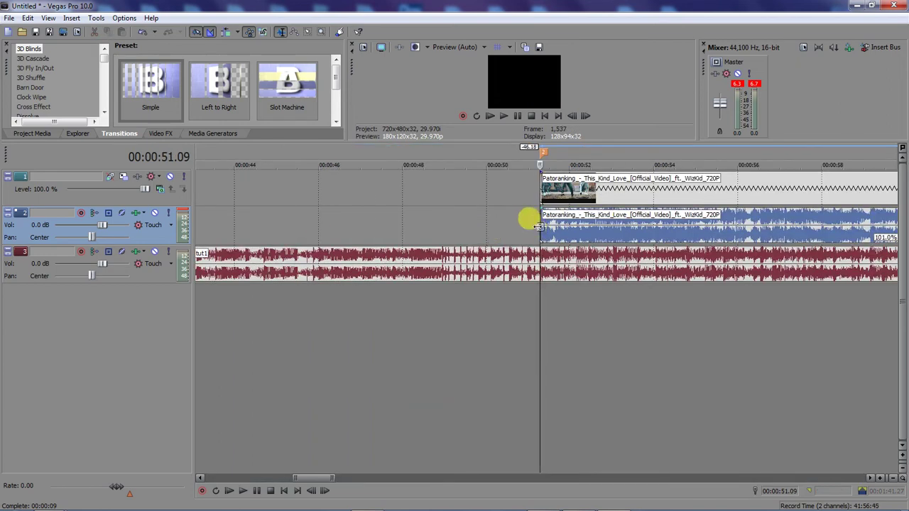
{"action": "key", "text": "space"}
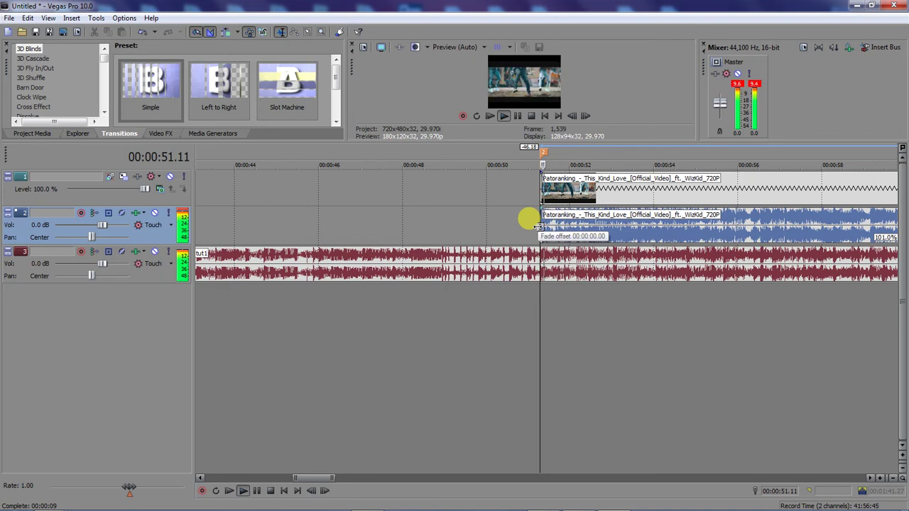
{"action": "key", "text": "space"}
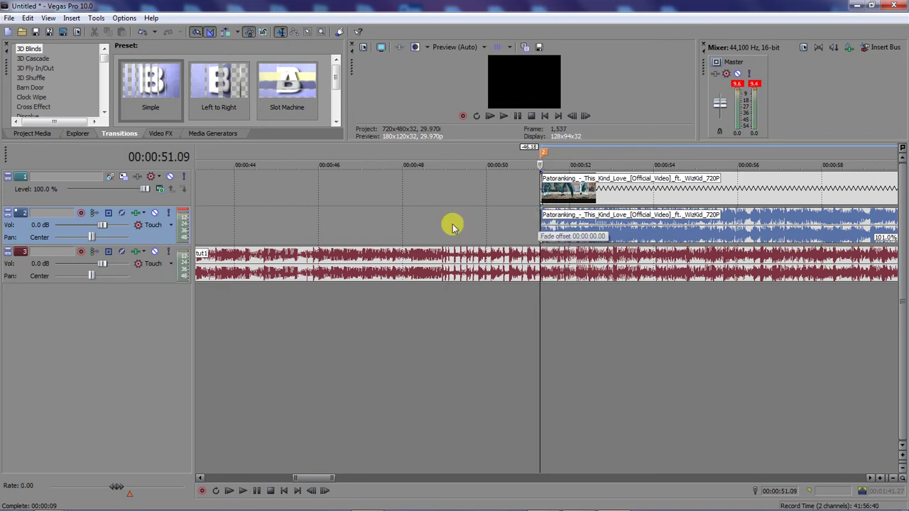
{"action": "left_click", "coordinate": [154, 213]}
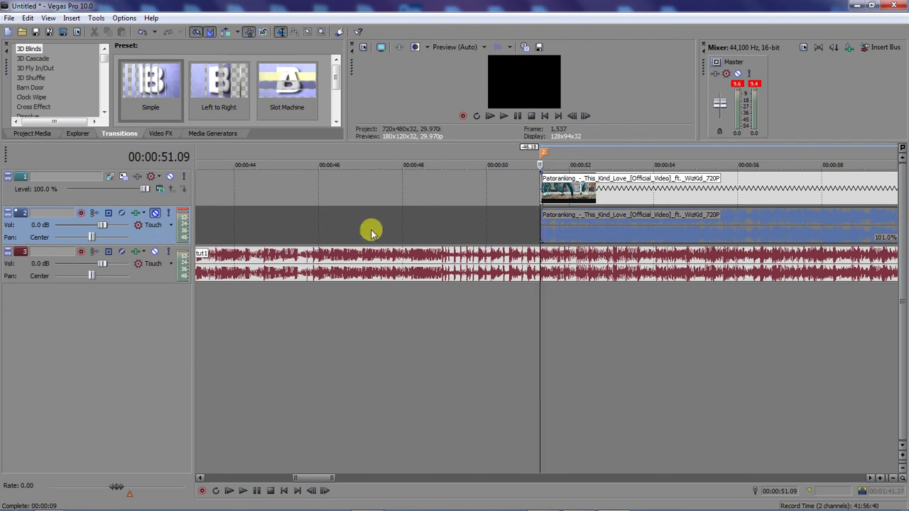
Step: Split the moved This Kind Love clip at 00:00:51.13 and copy its short opening piece to about 00:00:48.28, where the tut1 beat changes
{"action": "left_click", "coordinate": [545, 235]}
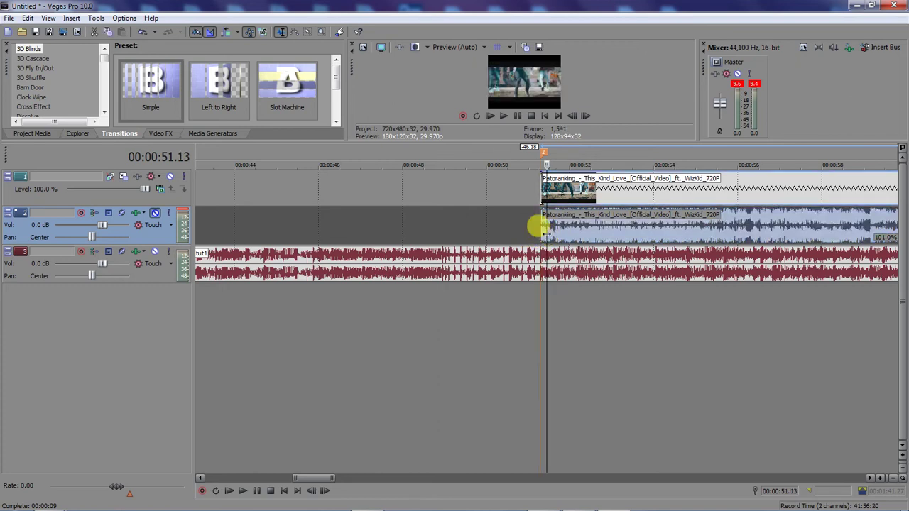
{"action": "left_click_drag", "start_coordinate": [542, 231], "coordinate": [544, 231]}
{"action": "left_click_drag", "start_coordinate": [444, 233], "coordinate": [445, 230]}
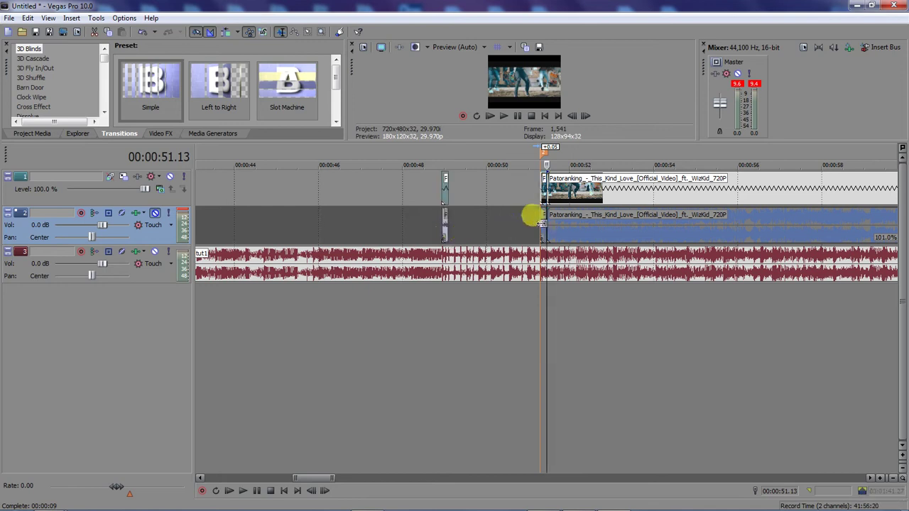
Step: Trim the start of This Kind Love to about 00:00:59 and extend the end of the Guatemala clip to about 00:00:57
{"action": "left_click_drag", "start_coordinate": [544, 225], "coordinate": [859, 222]}
{"action": "scroll", "coordinate": [455, 288], "scroll_direction": "down", "scroll_amount": 4}
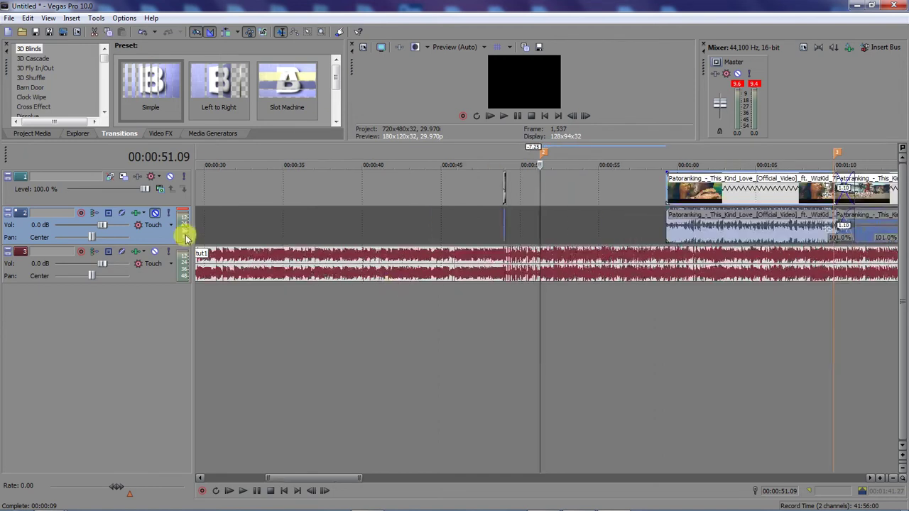
{"action": "scroll", "coordinate": [348, 223], "scroll_direction": "down", "scroll_amount": 4}
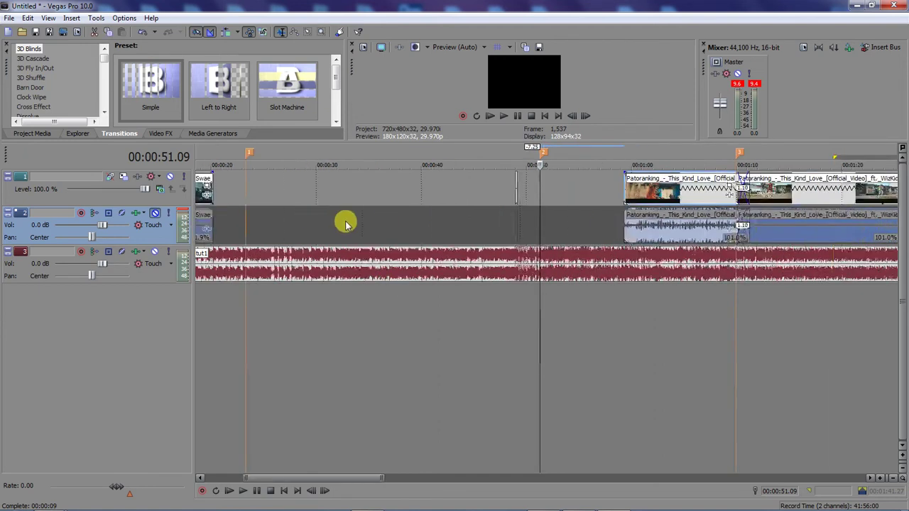
{"action": "left_click_drag", "start_coordinate": [302, 220], "coordinate": [496, 218]}
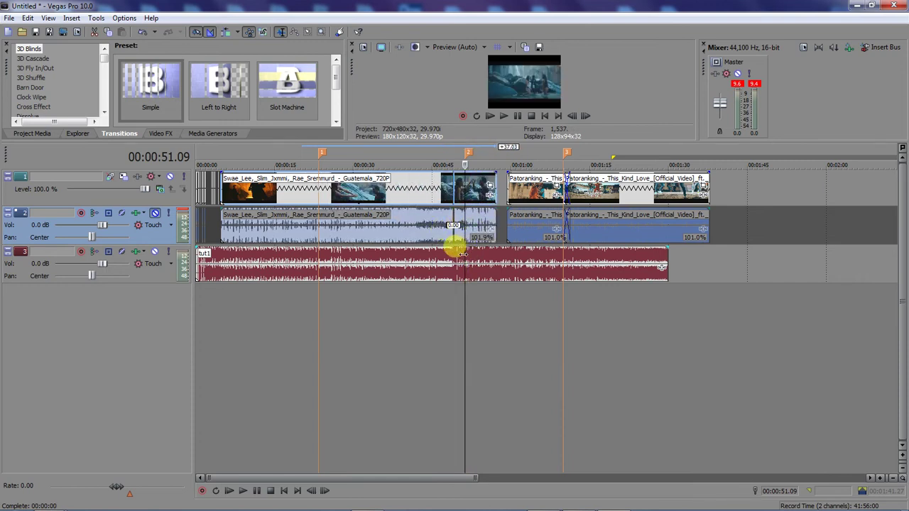
Step: Split the Guatemala clip at marker 2 (00:00:51.09) and trim the end of its first part back to 00:00:48.28
{"action": "left_click", "coordinate": [455, 249]}
{"action": "scroll", "coordinate": [458, 250], "scroll_direction": "up", "scroll_amount": 5}
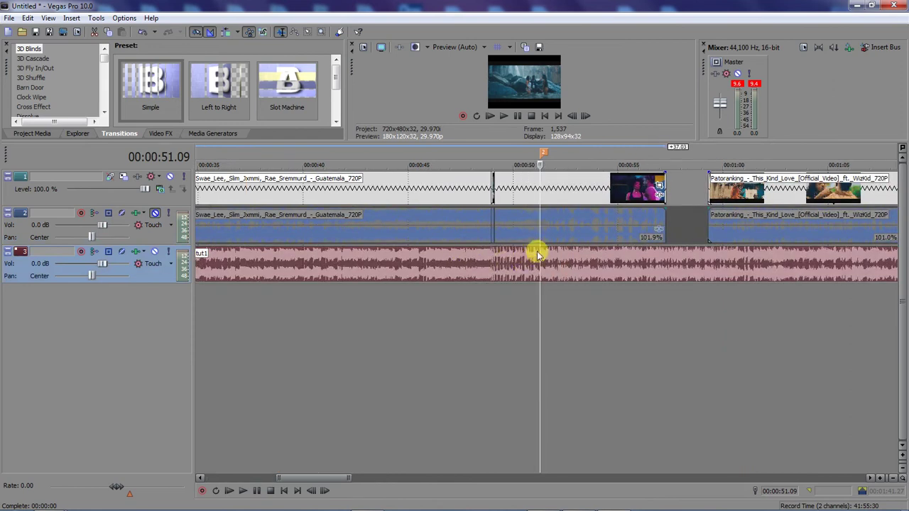
{"action": "left_click", "coordinate": [446, 226]}
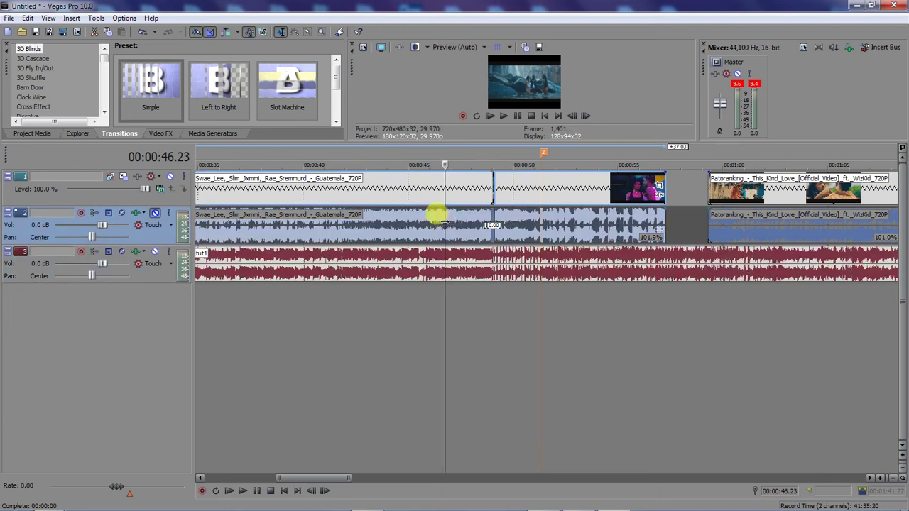
{"action": "left_click", "coordinate": [725, 222]}
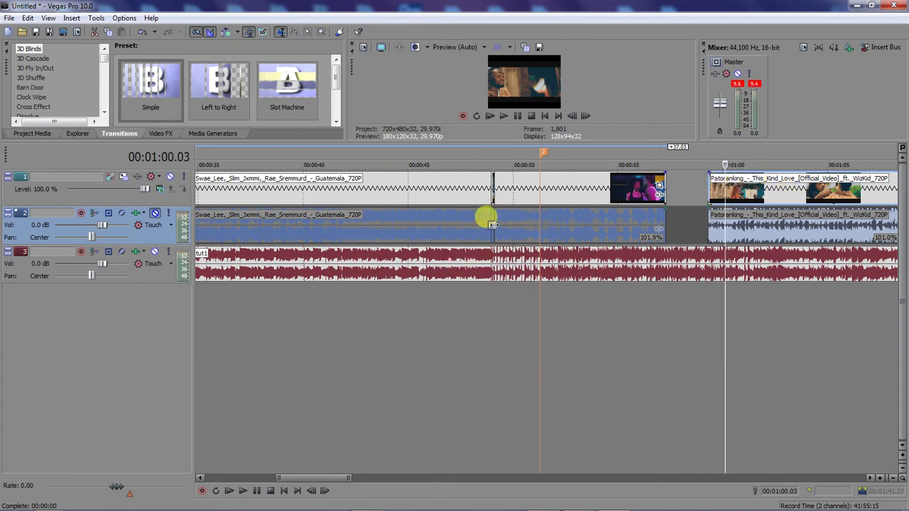
{"action": "left_click", "coordinate": [537, 233]}
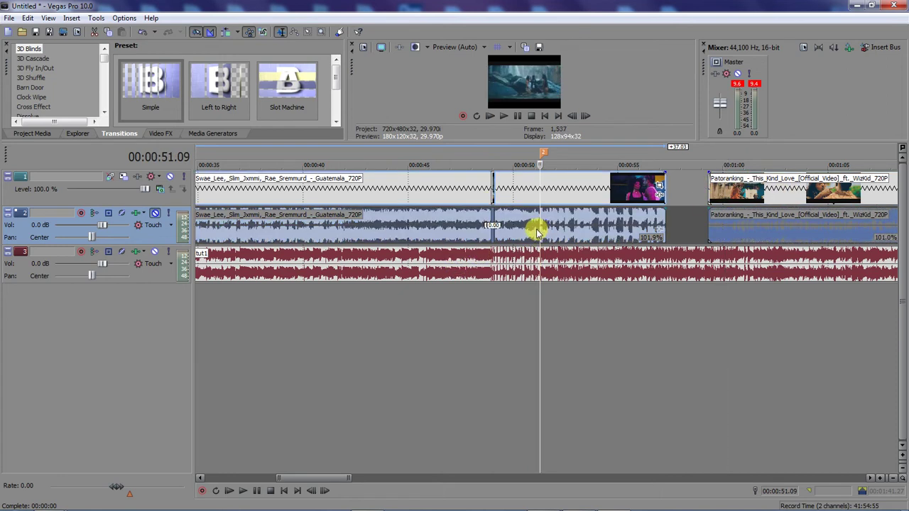
{"action": "key", "text": "s"}
{"action": "left_click_drag", "start_coordinate": [535, 215], "coordinate": [491, 217]}
{"action": "left_click", "coordinate": [490, 217]}
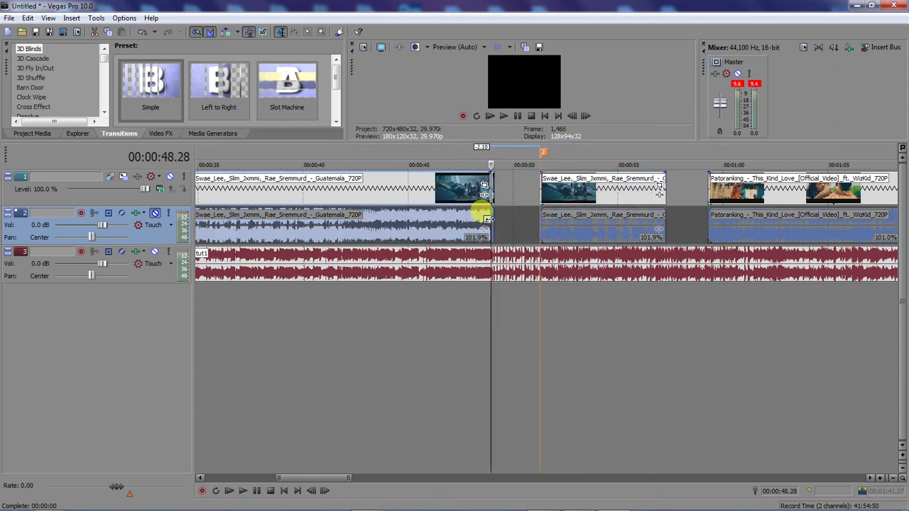
Step: Shift the short This Kind Love piece one frame later so it starts near the tut1 beat at 00:00:48.29
{"action": "scroll", "coordinate": [489, 218], "scroll_direction": "up", "scroll_amount": 3}
{"action": "scroll", "coordinate": [488, 218], "scroll_direction": "up", "scroll_amount": 2}
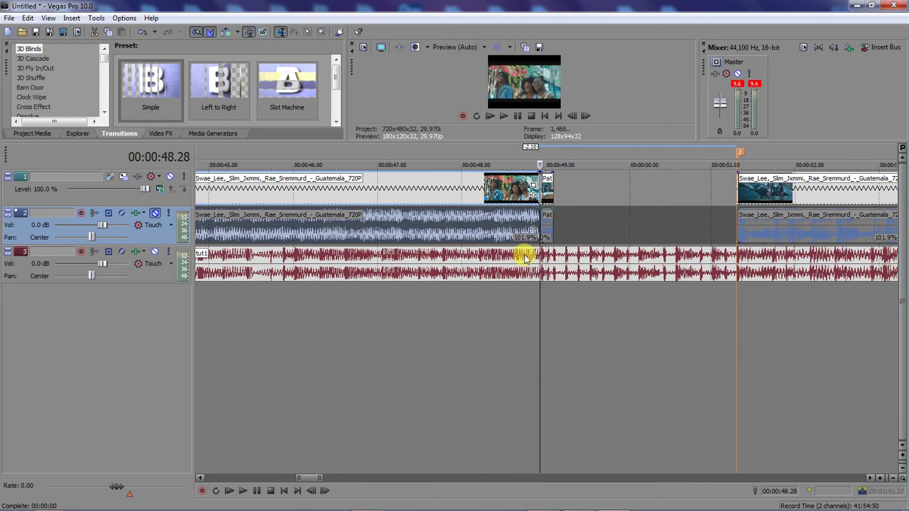
{"action": "left_click", "coordinate": [539, 254]}
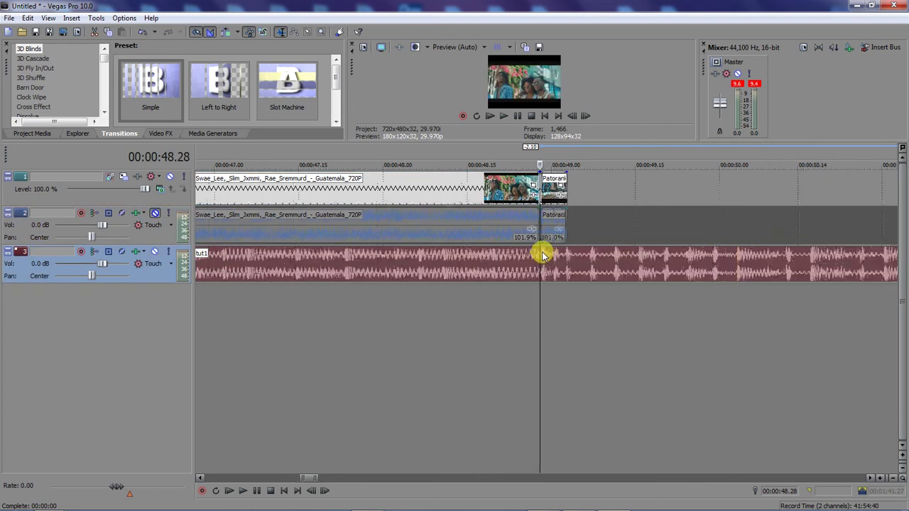
{"action": "scroll", "coordinate": [546, 252], "scroll_direction": "up", "scroll_amount": 3}
{"action": "key", "text": "Right"}
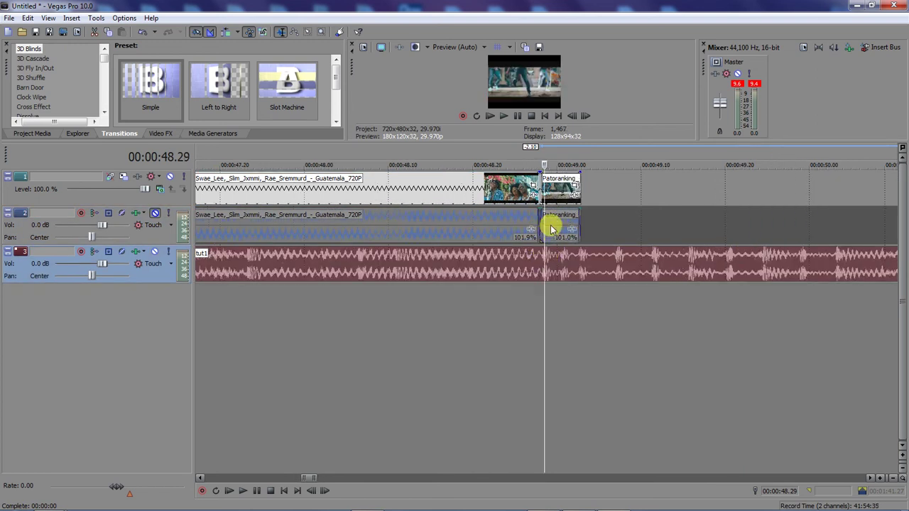
{"action": "left_click", "coordinate": [555, 229]}
{"action": "left_click_drag", "start_coordinate": [554, 227], "coordinate": [554, 230]}
{"action": "scroll", "coordinate": [551, 256], "scroll_direction": "up", "scroll_amount": 2}
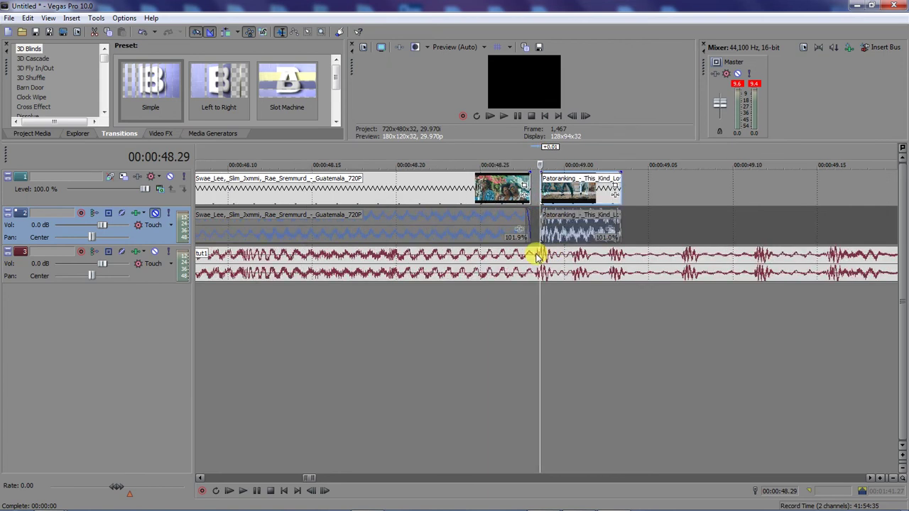
Step: Place the cursor on the tut1 beat after the Guatemala clip's end and snap the short This Kind Love piece to it
{"action": "left_click", "coordinate": [533, 252]}
{"action": "key", "text": "Left"}
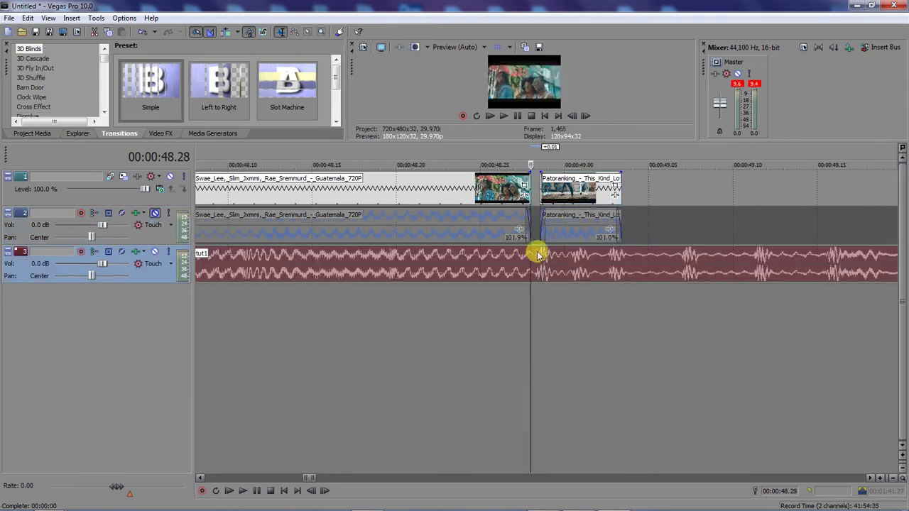
{"action": "scroll", "coordinate": [555, 240], "scroll_direction": "up", "scroll_amount": 2}
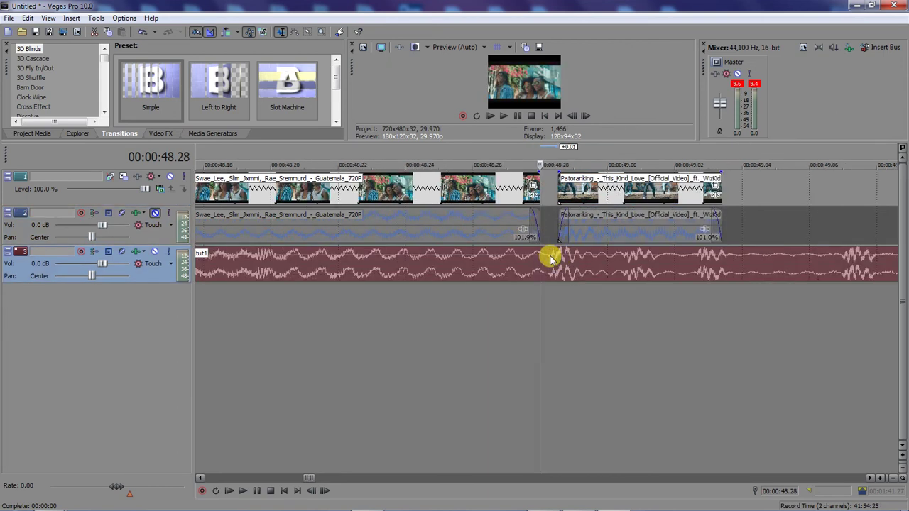
{"action": "left_click", "coordinate": [550, 257]}
{"action": "left_click_drag", "start_coordinate": [625, 203], "coordinate": [615, 213]}
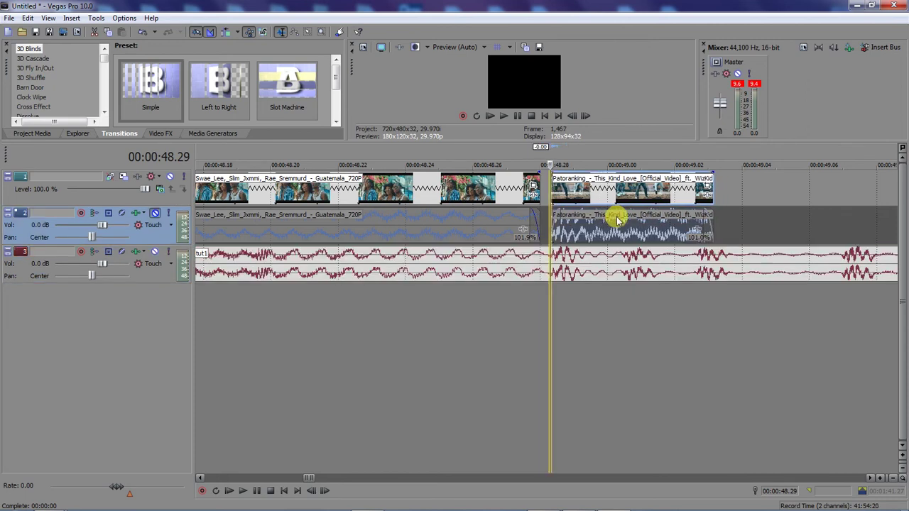
Step: Copy the short This Kind Love piece onto the successive tut1 beats up to about 00:00:49.25
{"action": "scroll", "coordinate": [708, 223], "scroll_direction": "down", "scroll_amount": 3}
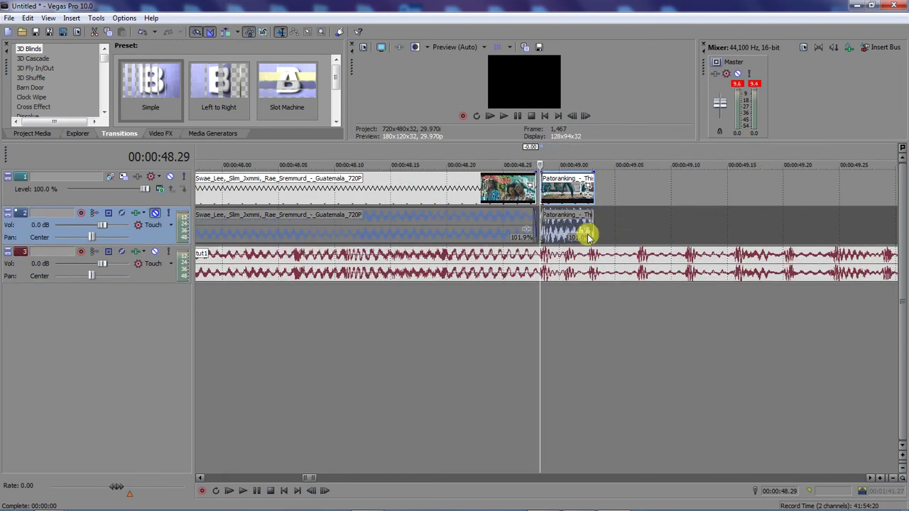
{"action": "left_click_drag", "start_coordinate": [589, 226], "coordinate": [645, 225]}
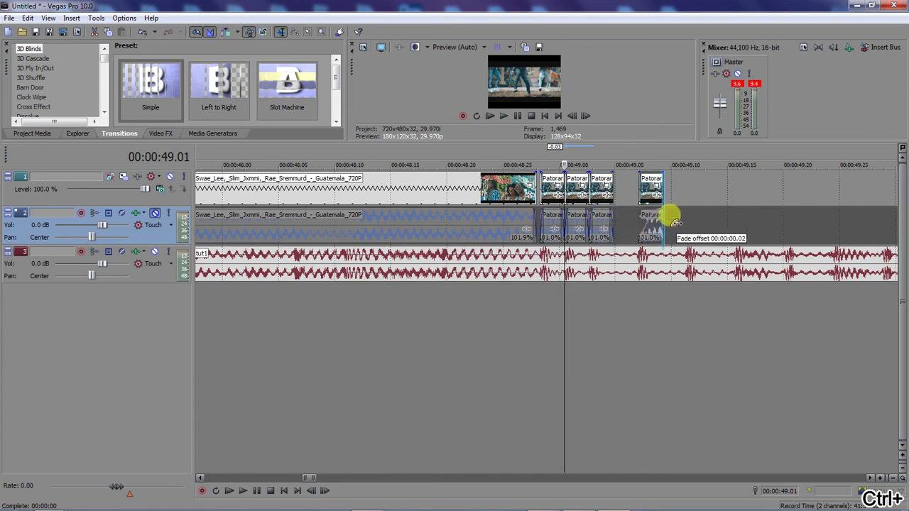
{"action": "left_click_drag", "start_coordinate": [652, 223], "coordinate": [748, 221]}
{"action": "left_click_drag", "start_coordinate": [748, 222], "coordinate": [849, 220]}
{"action": "scroll", "coordinate": [868, 487], "scroll_direction": "right", "scroll_amount": 6}
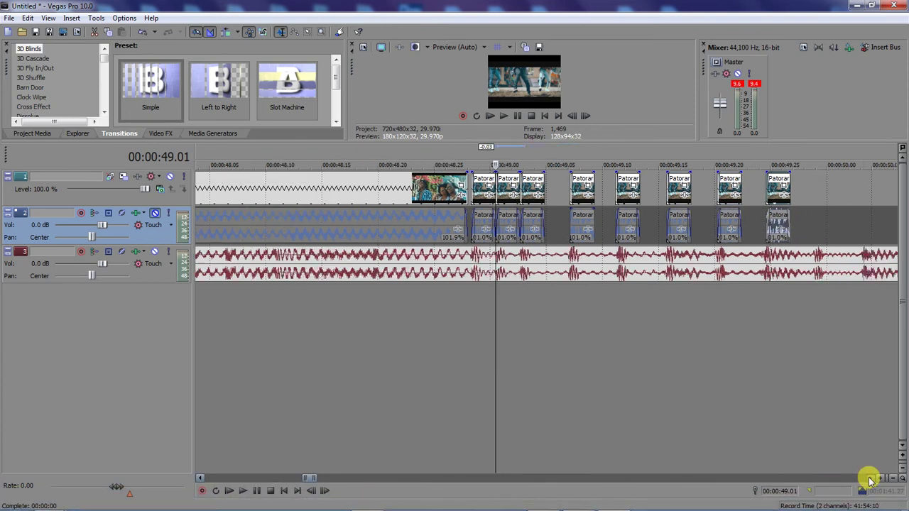
Step: Continue copying the short This Kind Love piece onto the following tut1 beats up to about 00:00:51.00
{"action": "scroll", "coordinate": [871, 481], "scroll_direction": "right", "scroll_amount": 2}
{"action": "left_click_drag", "start_coordinate": [366, 220], "coordinate": [462, 224]}
{"action": "left_click_drag", "start_coordinate": [462, 225], "coordinate": [759, 218]}
{"action": "left_click_drag", "start_coordinate": [759, 218], "coordinate": [609, 220]}
{"action": "scroll", "coordinate": [778, 223], "scroll_direction": "down", "scroll_amount": 6}
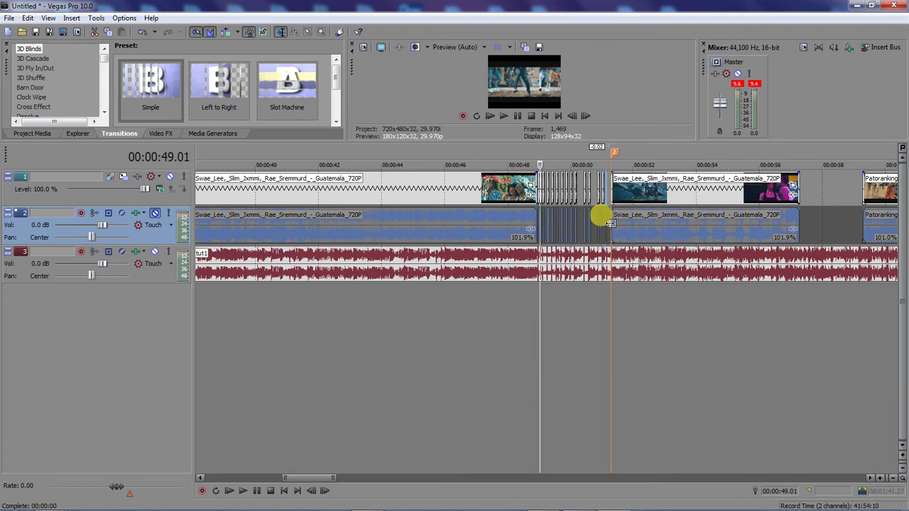
Step: Place another This Kind Love copy on the beat at 00:00:51.04 and extend its end to marker 2
{"action": "scroll", "coordinate": [609, 220], "scroll_direction": "up", "scroll_amount": 5}
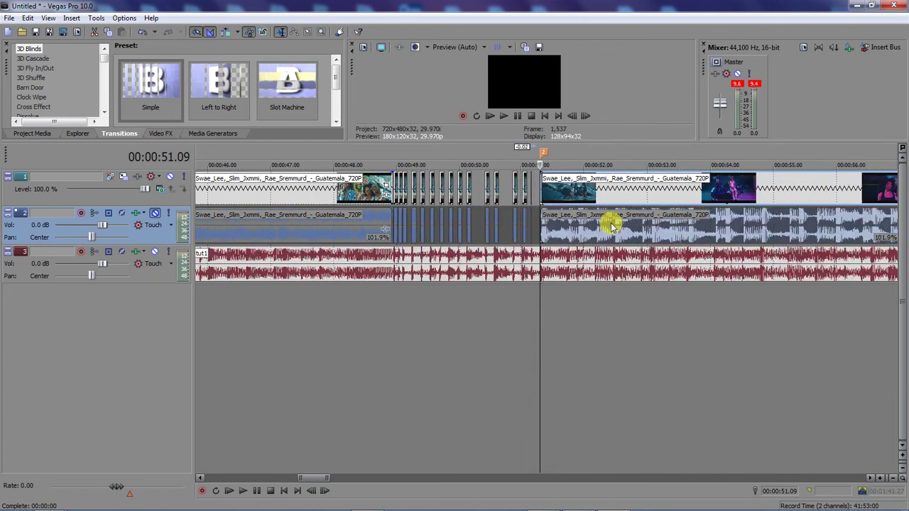
{"action": "scroll", "coordinate": [505, 231], "scroll_direction": "up", "scroll_amount": 2}
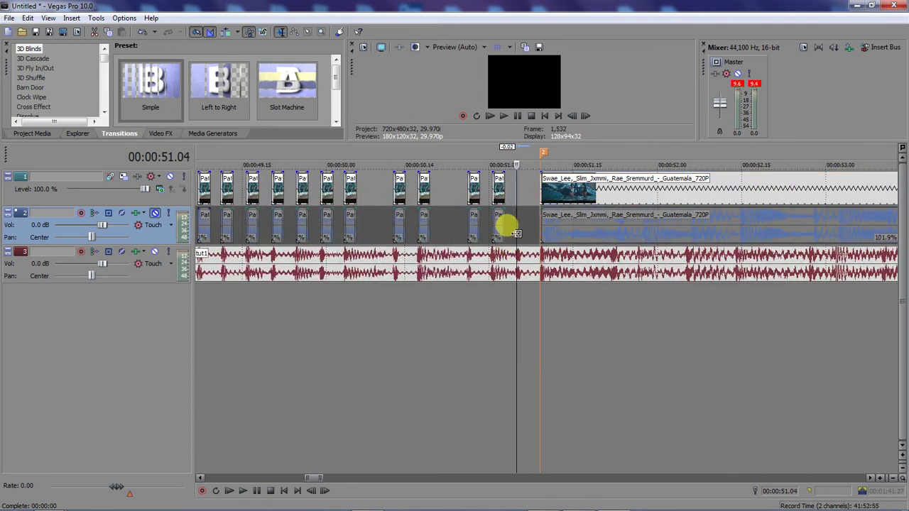
{"action": "left_click_drag", "start_coordinate": [540, 228], "coordinate": [591, 226]}
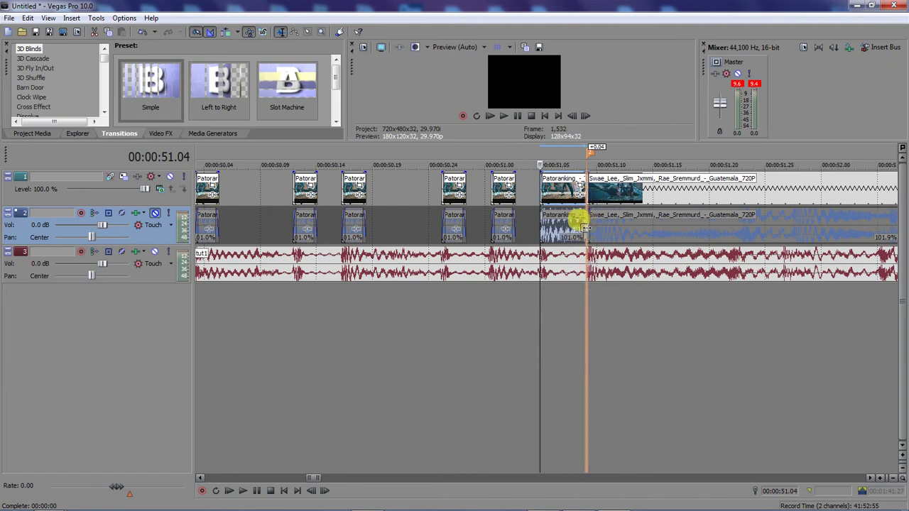
Step: Split the Guatemala clip just after marker 2 at 00:00:51.10 and try deleting the part after the split
{"action": "left_click", "coordinate": [601, 226]}
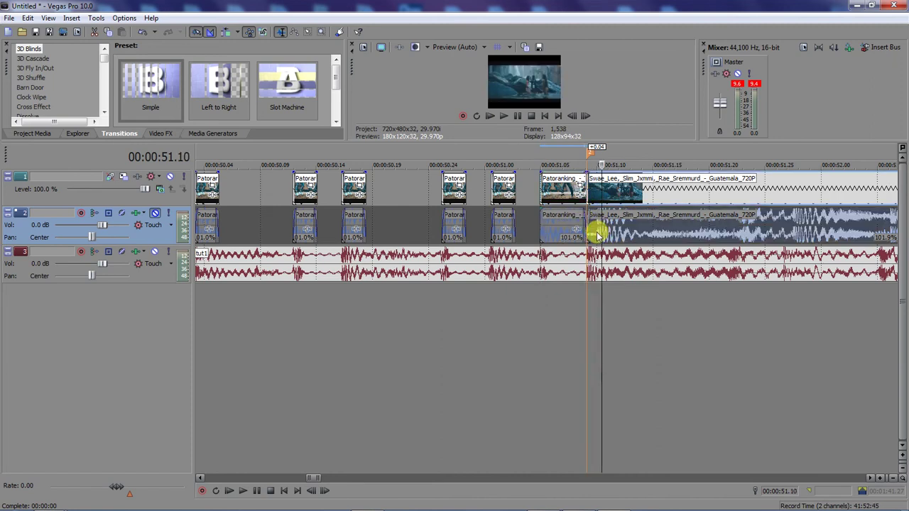
{"action": "left_click", "coordinate": [597, 233]}
{"action": "left_click_drag", "start_coordinate": [593, 234], "coordinate": [594, 225]}
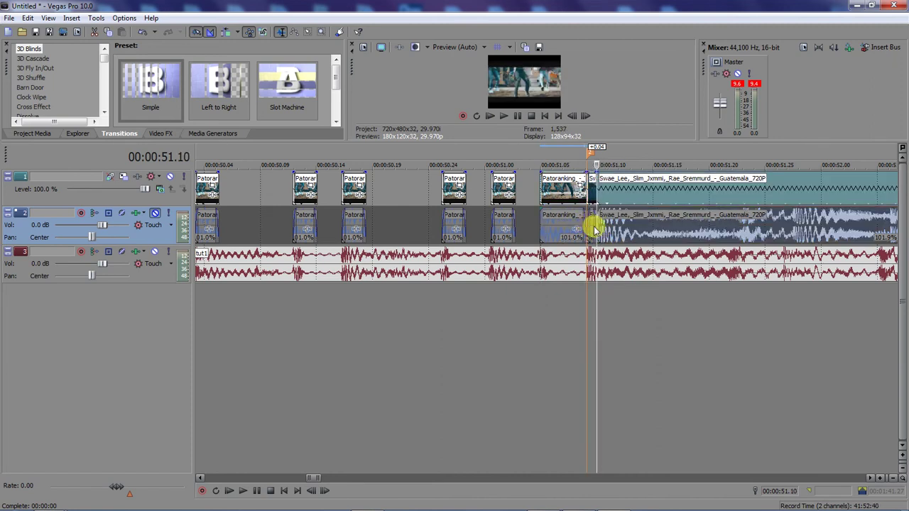
{"action": "left_click", "coordinate": [594, 223]}
{"action": "key", "text": "Delete"}
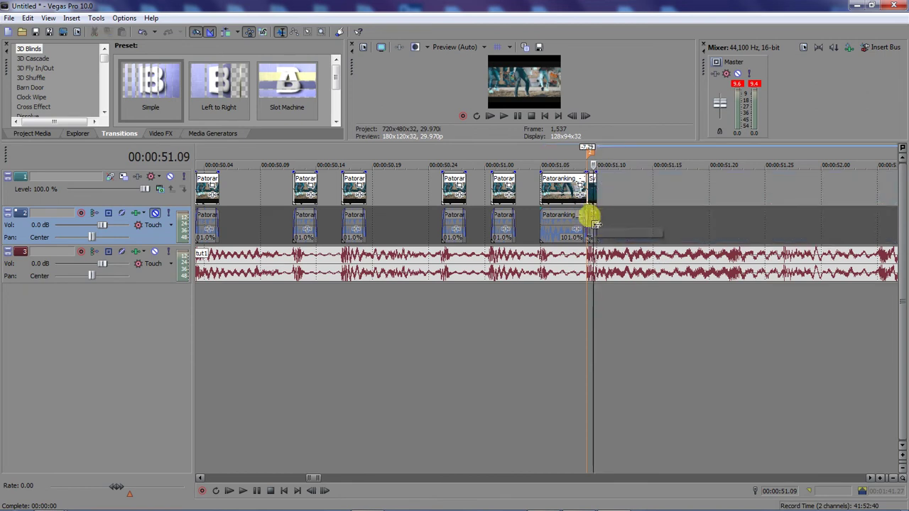
{"action": "key", "text": "ctrl+z"}
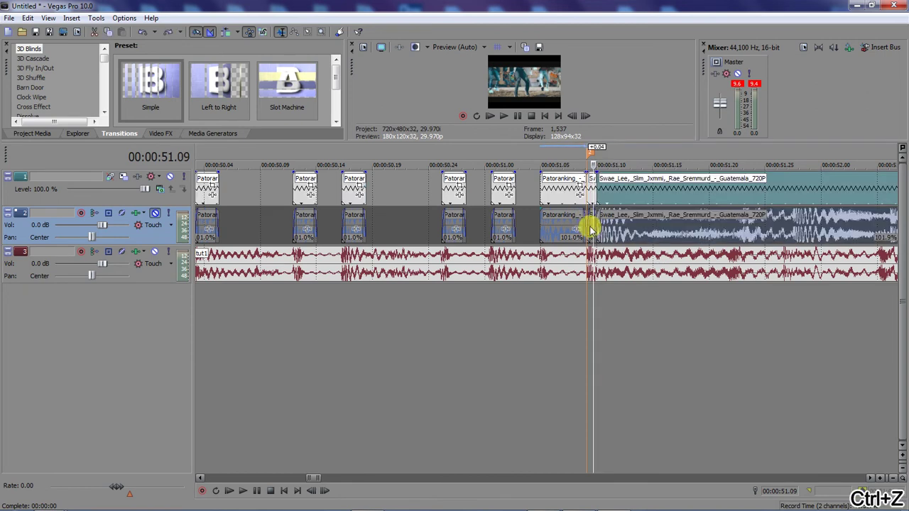
Step: Trim the Guatemala clip's start to about 00:00:51.29 and place a copy of the This Kind Love piece at marker 2
{"action": "left_click_drag", "start_coordinate": [589, 225], "coordinate": [782, 217]}
{"action": "left_click_drag", "start_coordinate": [544, 226], "coordinate": [569, 228]}
{"action": "scroll", "coordinate": [585, 227], "scroll_direction": "up", "scroll_amount": 4}
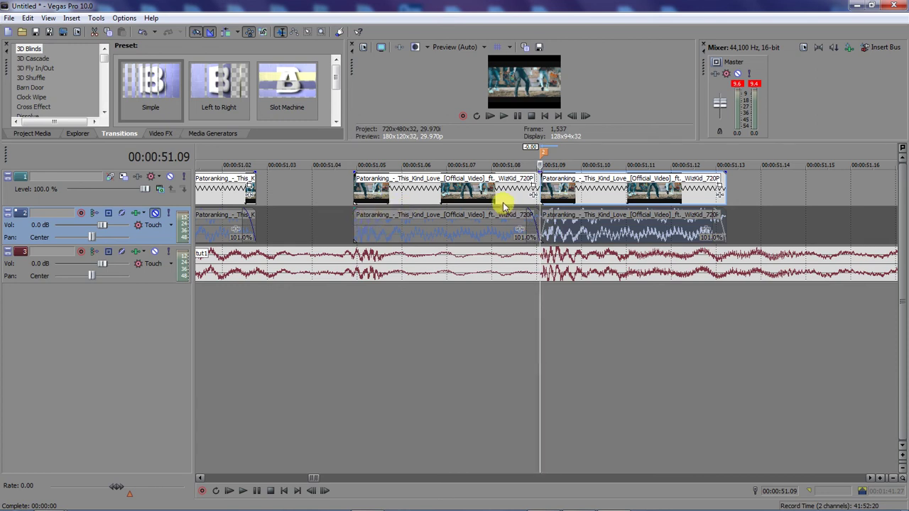
{"action": "scroll", "coordinate": [500, 200], "scroll_direction": "down", "scroll_amount": 4}
{"action": "scroll", "coordinate": [500, 200], "scroll_direction": "down", "scroll_amount": 6}
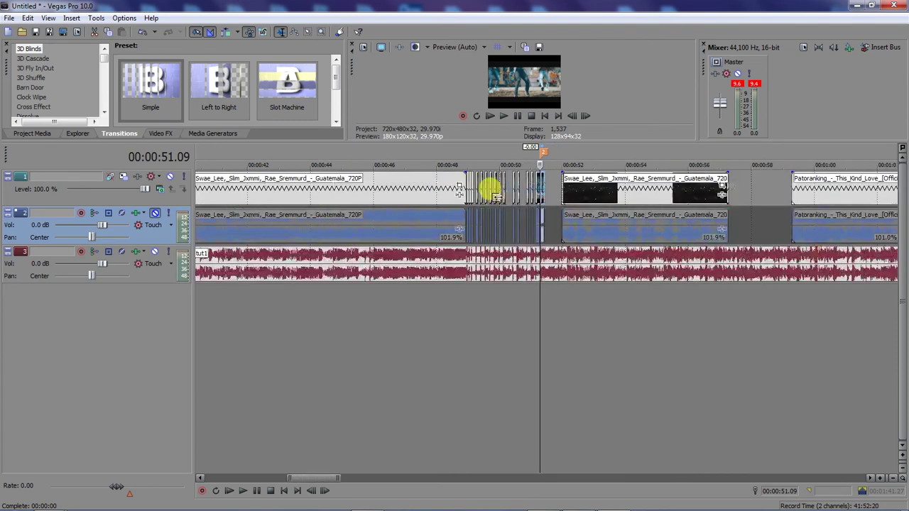
Step: Trim the first long This Kind Love clip's end back to marker 3 and extend the Guatemala clip's end to just before that marker
{"action": "scroll", "coordinate": [738, 185], "scroll_direction": "down", "scroll_amount": 3}
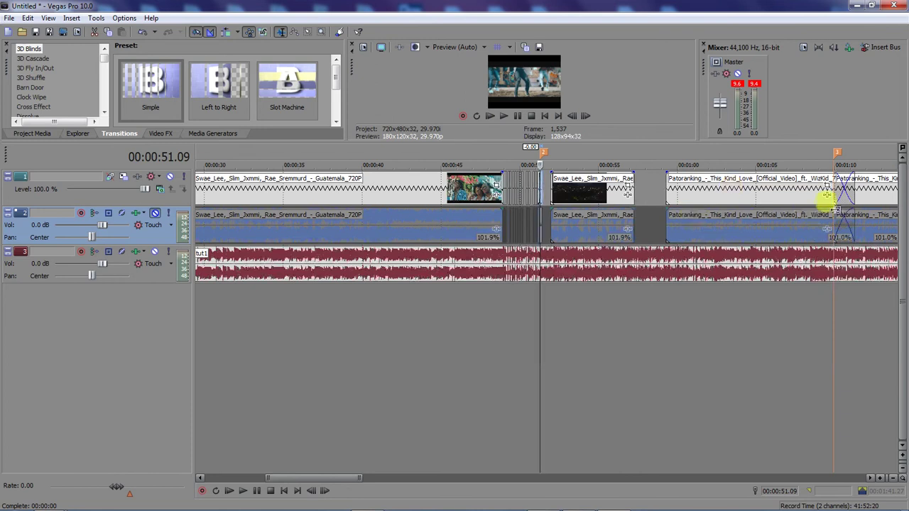
{"action": "mouse_move", "coordinate": [849, 216]}
{"action": "left_mouse_down"}
{"action": "mouse_move", "coordinate": [820, 215]}
{"action": "mouse_move", "coordinate": [833, 223]}
{"action": "left_mouse_up"}
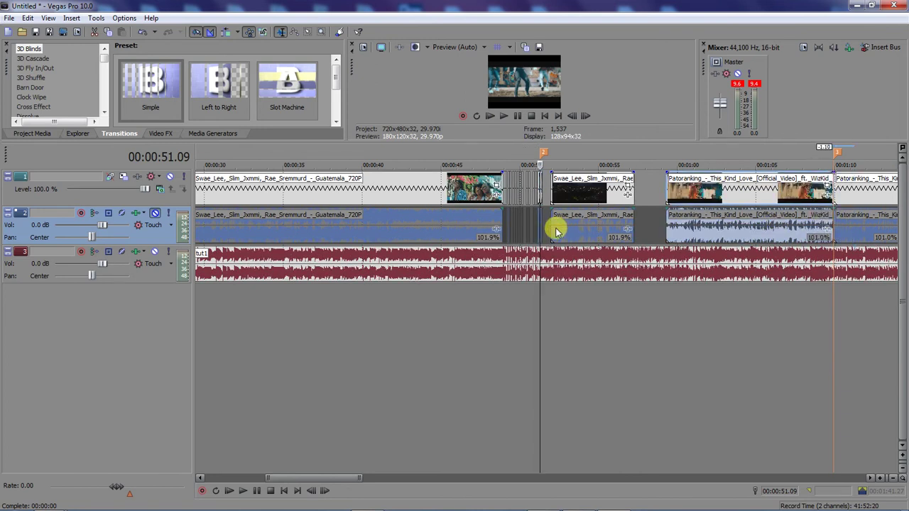
{"action": "left_click_drag", "start_coordinate": [632, 218], "coordinate": [815, 217]}
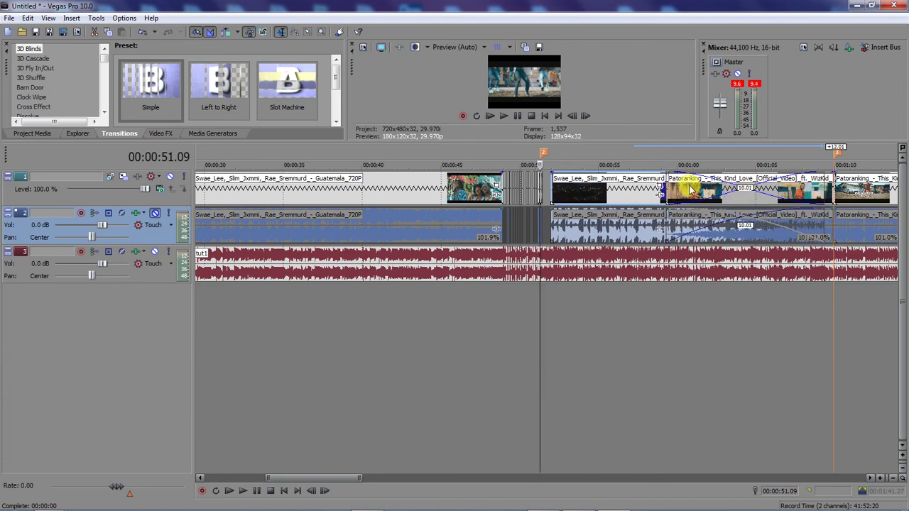
{"action": "scroll", "coordinate": [694, 192], "scroll_direction": "down", "scroll_amount": 2}
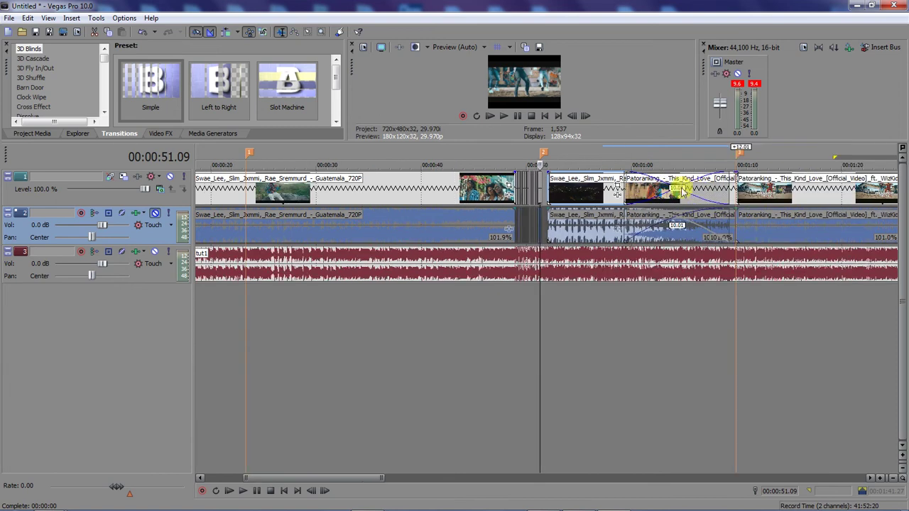
Step: Extend the end of the This Kind Love piece at marker 2 across the Guatemala clip to about 00:00:59
{"action": "left_click", "coordinate": [544, 197]}
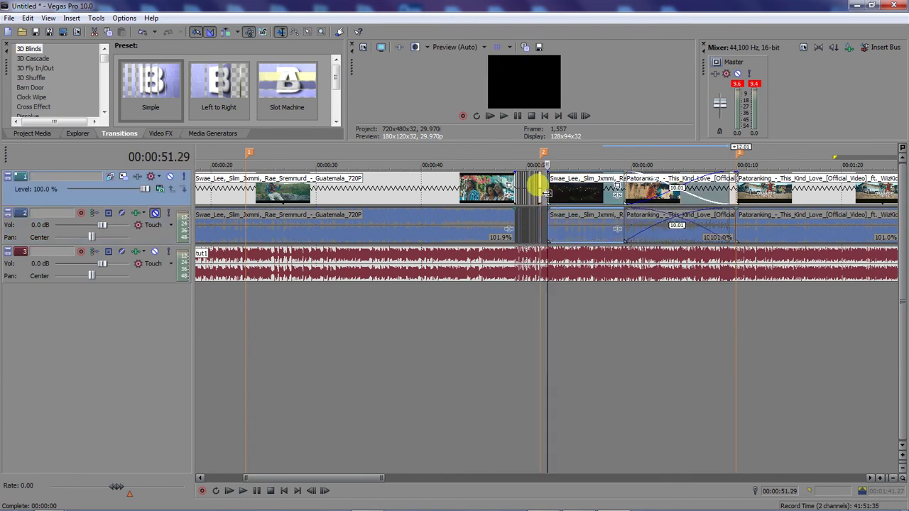
{"action": "scroll", "coordinate": [544, 197], "scroll_direction": "up", "scroll_amount": 4}
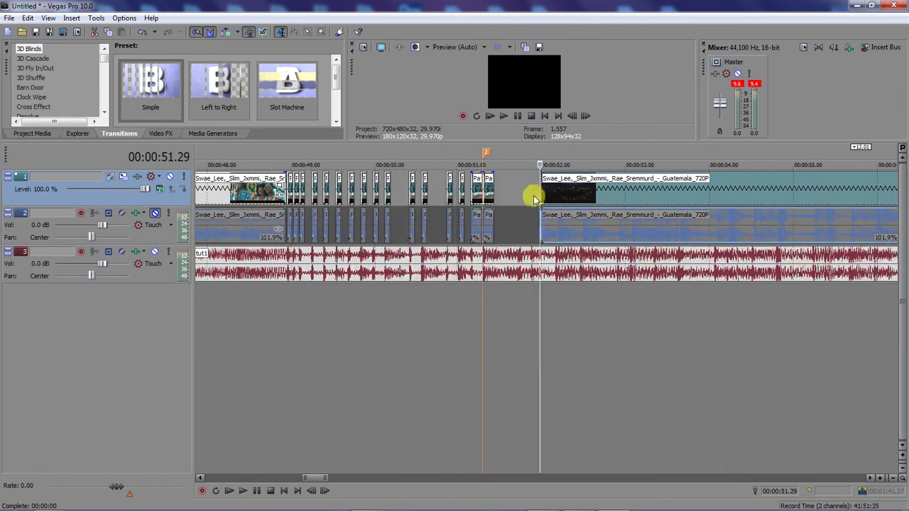
{"action": "left_click_drag", "start_coordinate": [493, 193], "coordinate": [805, 179]}
{"action": "scroll", "coordinate": [705, 210], "scroll_direction": "down", "scroll_amount": 2}
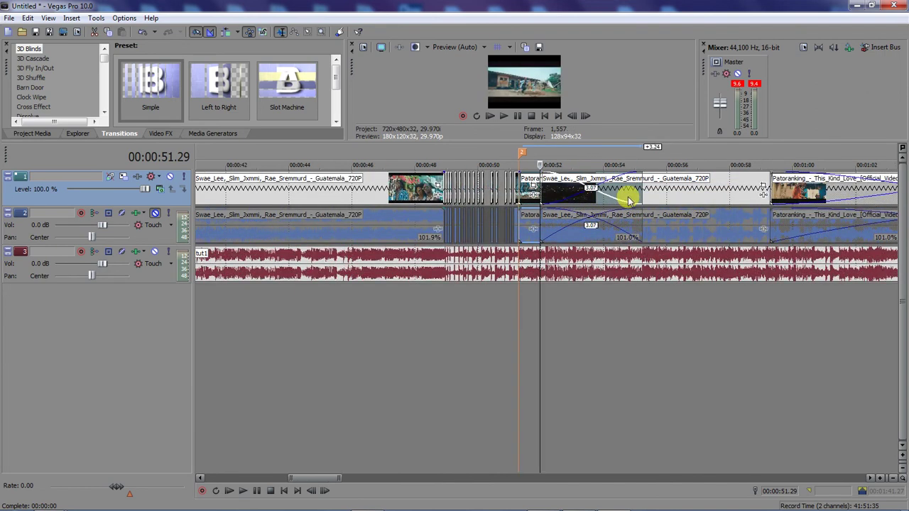
{"action": "left_click_drag", "start_coordinate": [638, 191], "coordinate": [760, 192]}
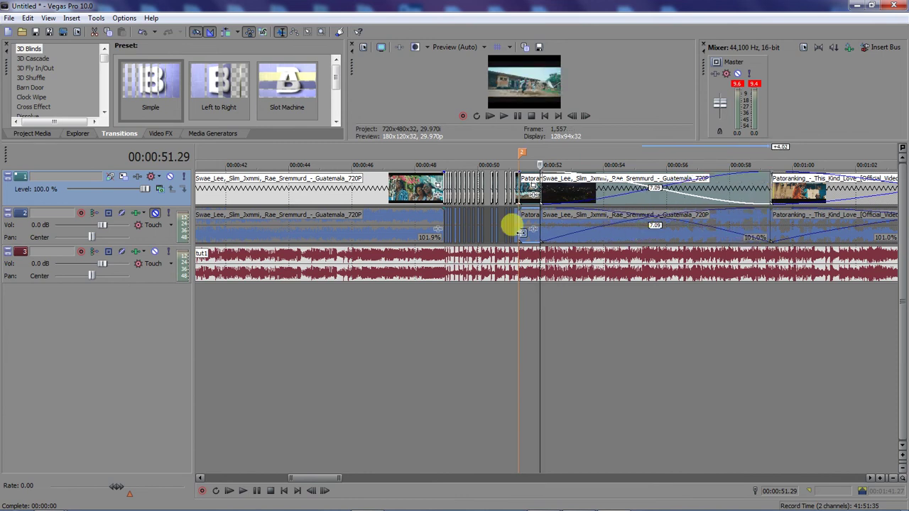
Step: Extend the ends of the short This Kind Love pieces before marker 2 to close the gaps between them
{"action": "left_click", "coordinate": [522, 231]}
{"action": "scroll", "coordinate": [515, 229], "scroll_direction": "up", "scroll_amount": 5}
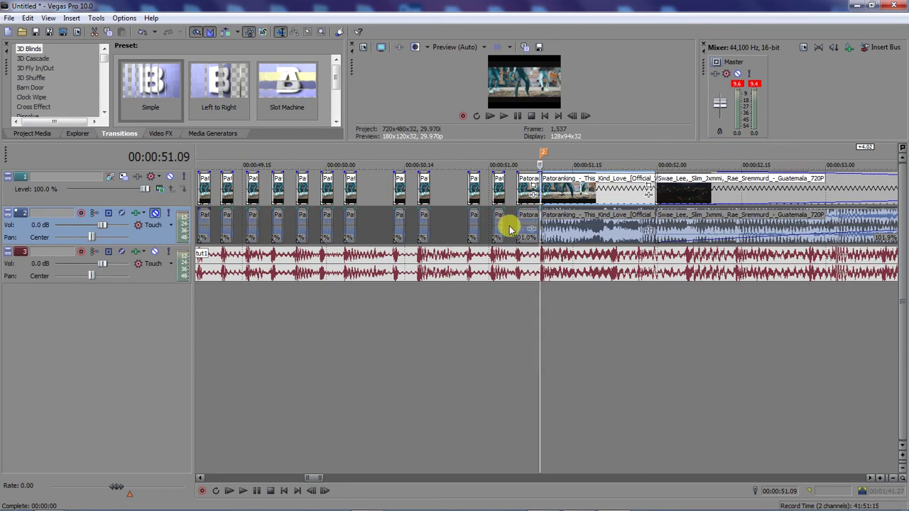
{"action": "mouse_move", "coordinate": [502, 227]}
{"action": "left_mouse_down"}
{"action": "mouse_move", "coordinate": [493, 215]}
{"action": "mouse_move", "coordinate": [504, 211]}
{"action": "mouse_move", "coordinate": [492, 230]}
{"action": "mouse_move", "coordinate": [426, 225]}
{"action": "mouse_move", "coordinate": [466, 224]}
{"action": "mouse_move", "coordinate": [411, 243]}
{"action": "mouse_move", "coordinate": [357, 236]}
{"action": "mouse_move", "coordinate": [358, 227]}
{"action": "mouse_move", "coordinate": [381, 229]}
{"action": "mouse_move", "coordinate": [372, 223]}
{"action": "mouse_move", "coordinate": [476, 226]}
{"action": "mouse_move", "coordinate": [466, 213]}
{"action": "mouse_move", "coordinate": [478, 213]}
{"action": "left_mouse_up"}
{"action": "scroll", "coordinate": [410, 243], "scroll_direction": "down", "scroll_amount": 2}
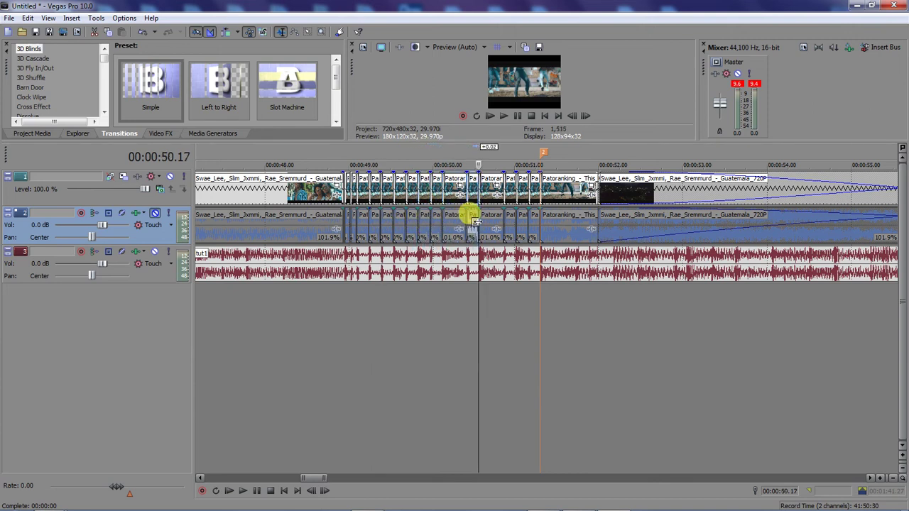
Step: Extend the Guatemala clip's end at 00:00:48.28 to meet the first short This Kind Love piece
{"action": "scroll", "coordinate": [426, 234], "scroll_direction": "up", "scroll_amount": 2}
{"action": "left_click", "coordinate": [268, 228]}
{"action": "scroll", "coordinate": [274, 230], "scroll_direction": "up", "scroll_amount": 4}
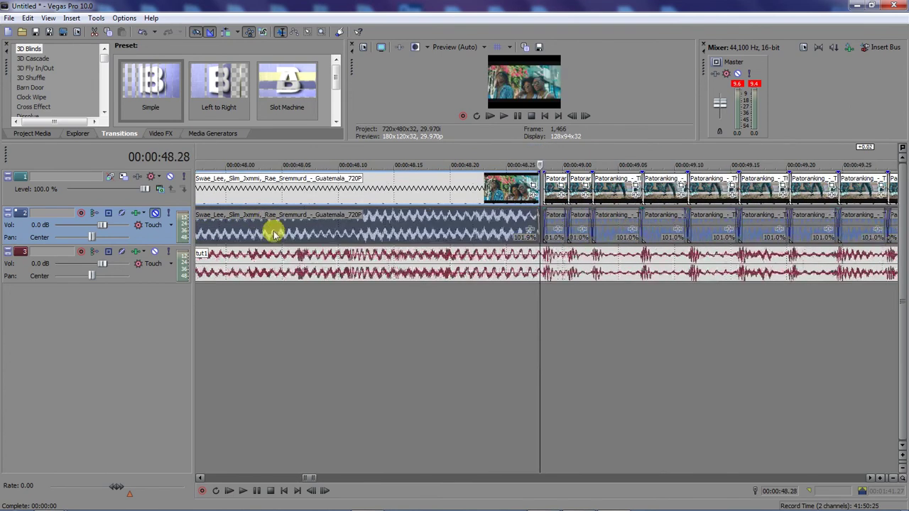
{"action": "left_click_drag", "start_coordinate": [535, 219], "coordinate": [547, 221]}
{"action": "scroll", "coordinate": [537, 213], "scroll_direction": "down", "scroll_amount": 5}
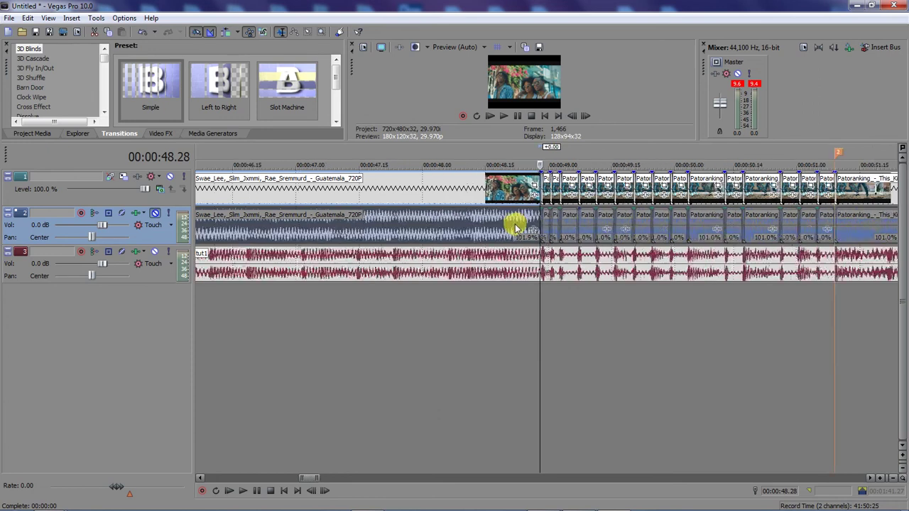
Step: Select alternating short This Kind Love video pieces between the Guatemala clip's end and marker 2, and reverse them
{"action": "left_click", "coordinate": [730, 190]}
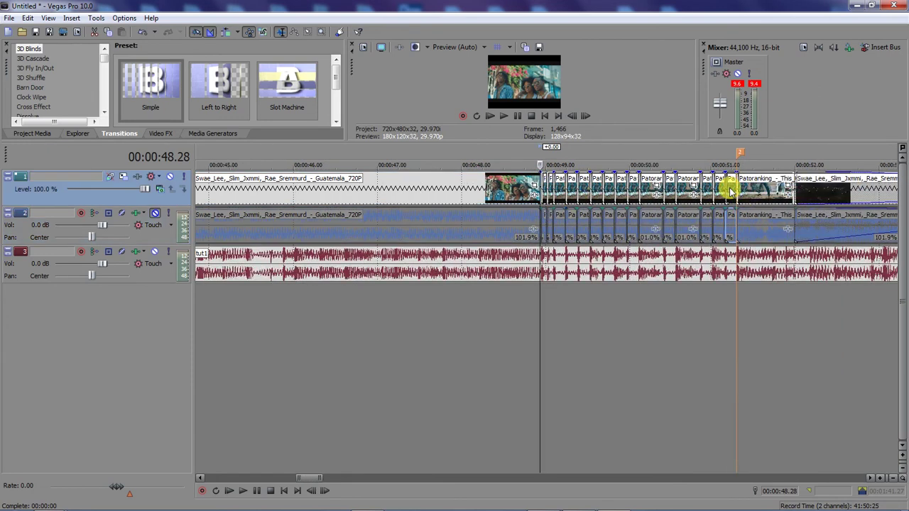
{"action": "scroll", "coordinate": [730, 186], "scroll_direction": "up", "scroll_amount": 2}
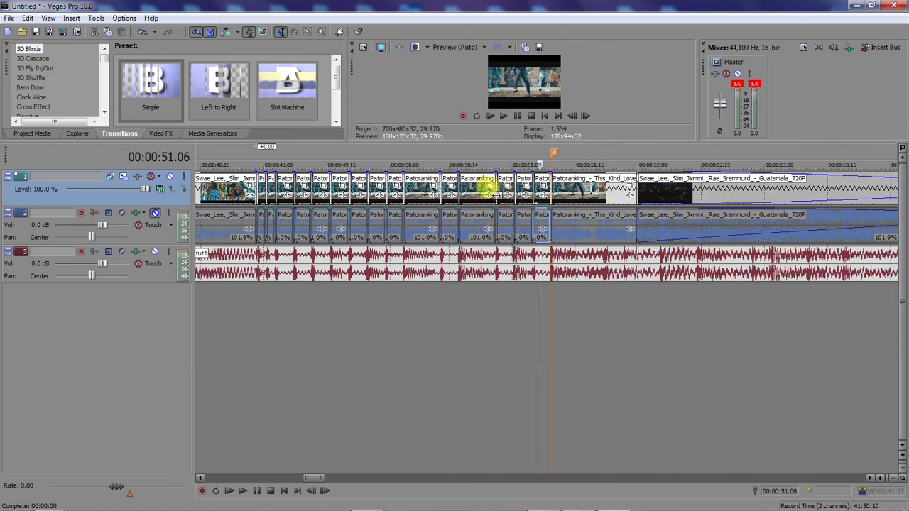
{"action": "key", "text": "ctrl"}
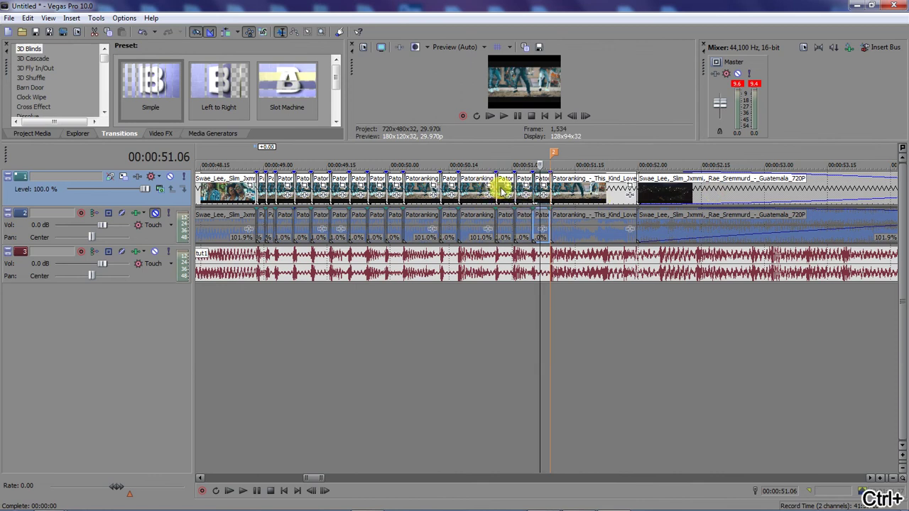
{"action": "left_click", "coordinate": [444, 190], "text": "ctrl"}
{"action": "left_click", "coordinate": [389, 199], "text": "ctrl"}
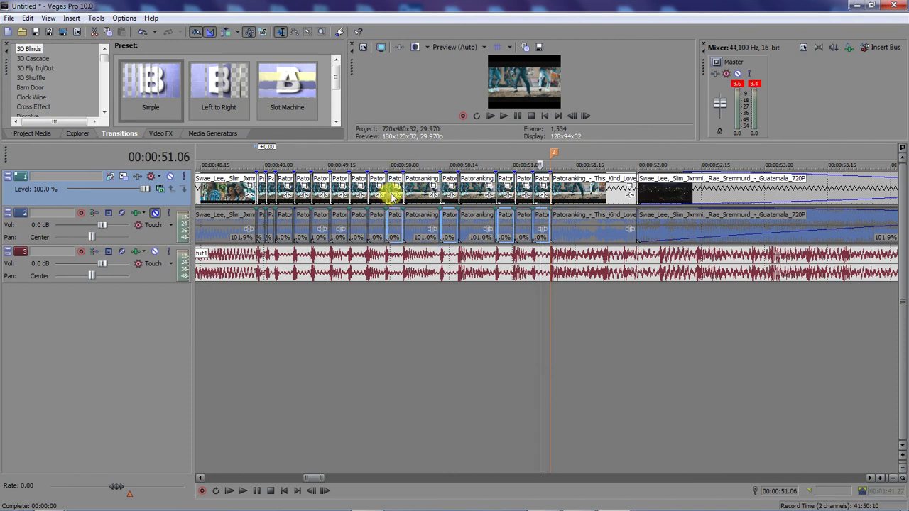
{"action": "left_click", "coordinate": [356, 199], "text": "ctrl"}
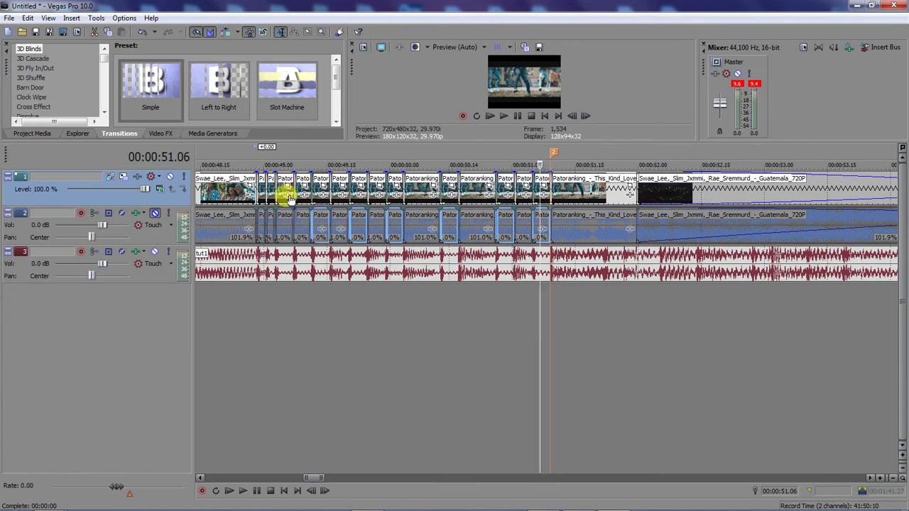
{"action": "left_click", "coordinate": [265, 201], "text": "ctrl"}
{"action": "right_click", "coordinate": [263, 201]}
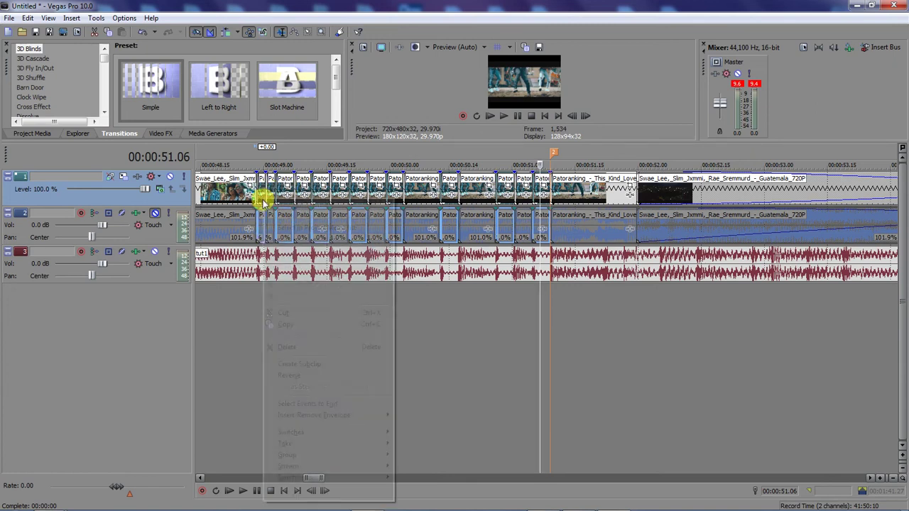
{"action": "left_click", "coordinate": [282, 374]}
{"action": "scroll", "coordinate": [331, 335], "scroll_direction": "down", "scroll_amount": 3}
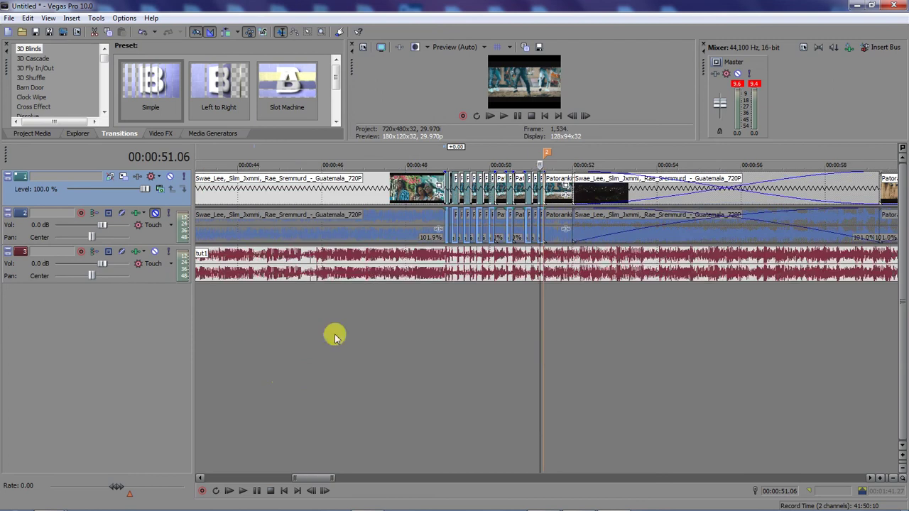
Step: Play the reversed beat section from 00:00:48.21 past marker 2, and replay it from the same point
{"action": "left_click", "coordinate": [429, 308]}
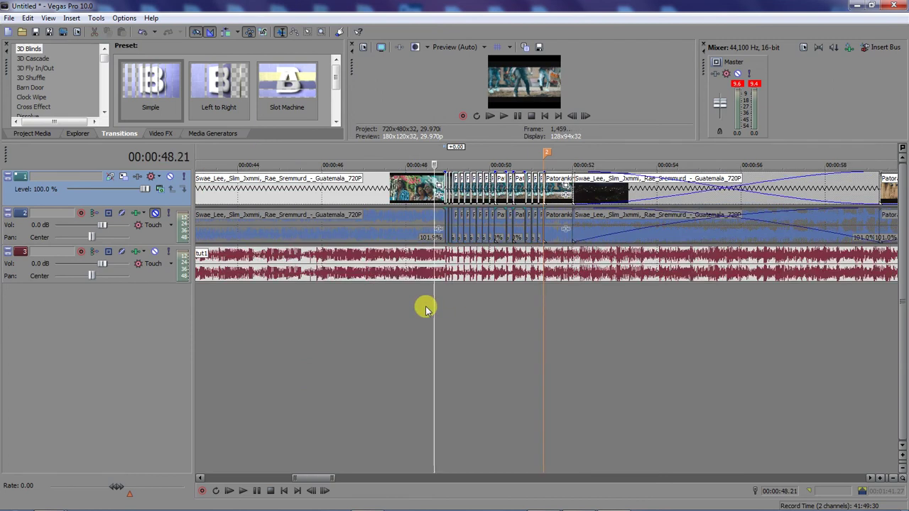
{"action": "key", "text": "space"}
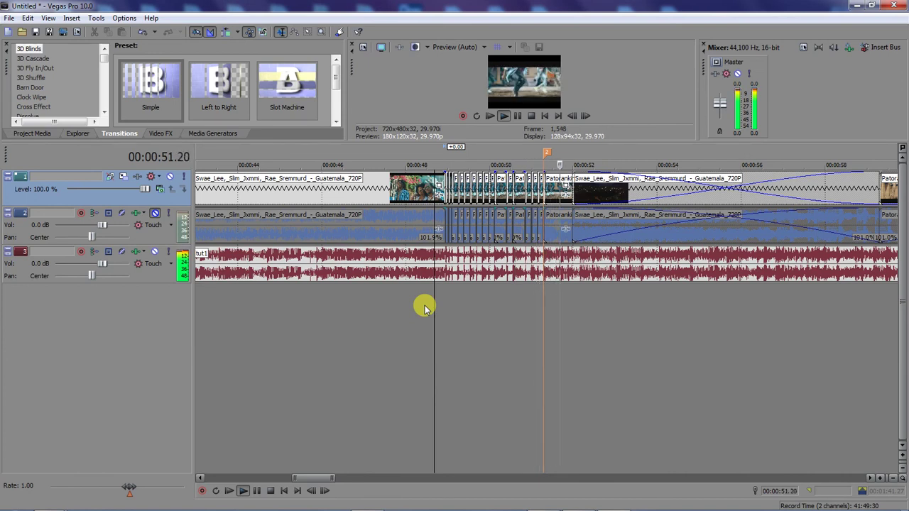
{"action": "key", "text": "space"}
{"action": "key", "text": "space"}
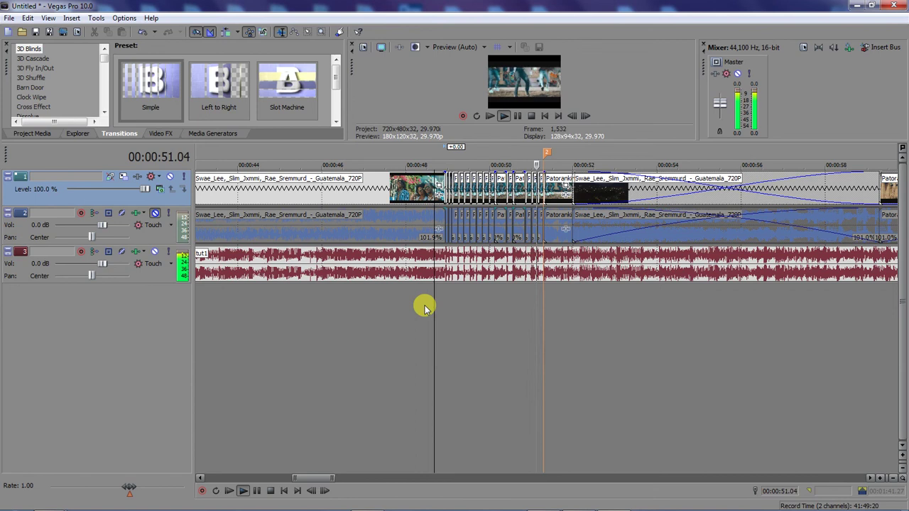
Step: Replay the reversed beat section from 00:00:48.21 several more times to check its sync, and stop playback
{"action": "key", "text": "space"}
{"action": "key", "text": "space"}
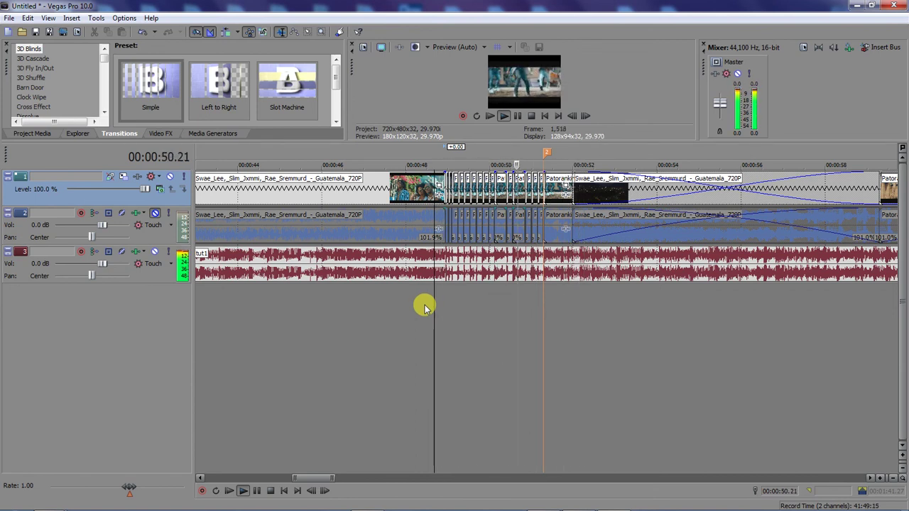
{"action": "key", "text": "space"}
{"action": "key", "text": "space"}
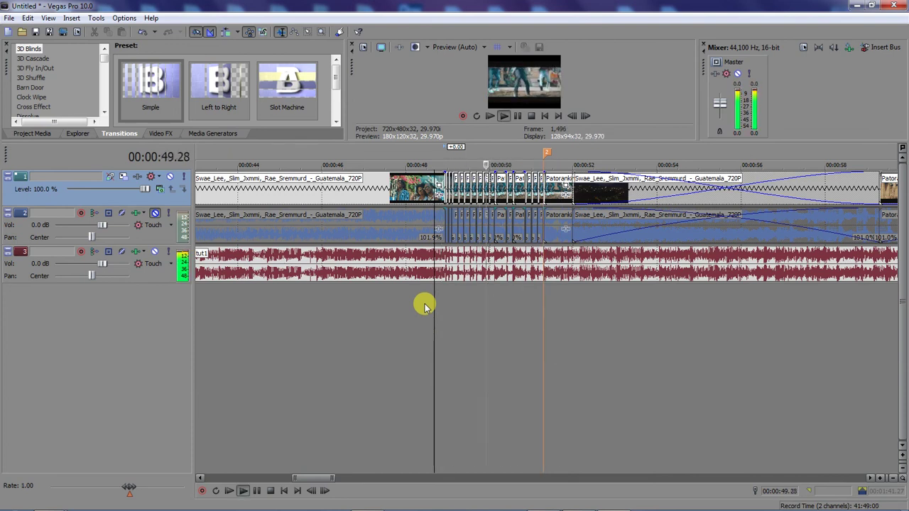
{"action": "key", "text": "space"}
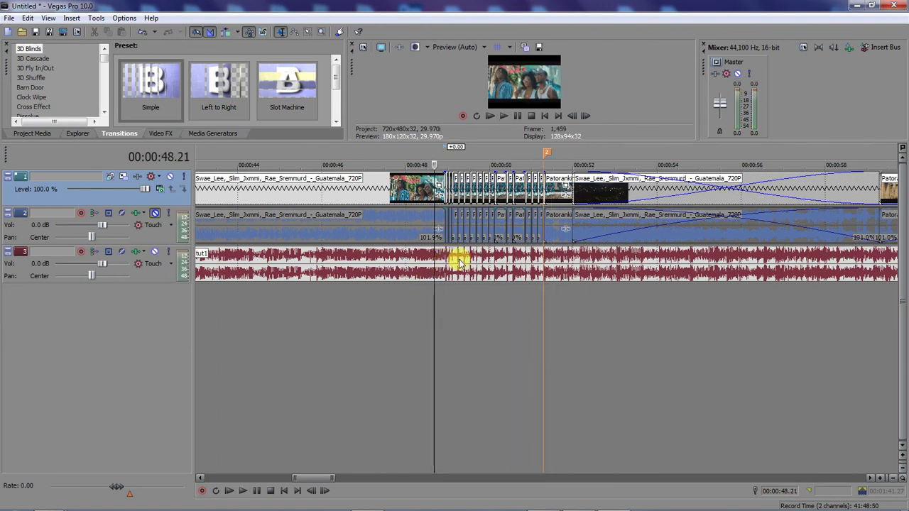
Step: Play the mix from marker 2 through the crossfaded clips, and check playback from marker 3 at 00:01:09.28
{"action": "left_click", "coordinate": [542, 208]}
{"action": "key", "text": "space"}
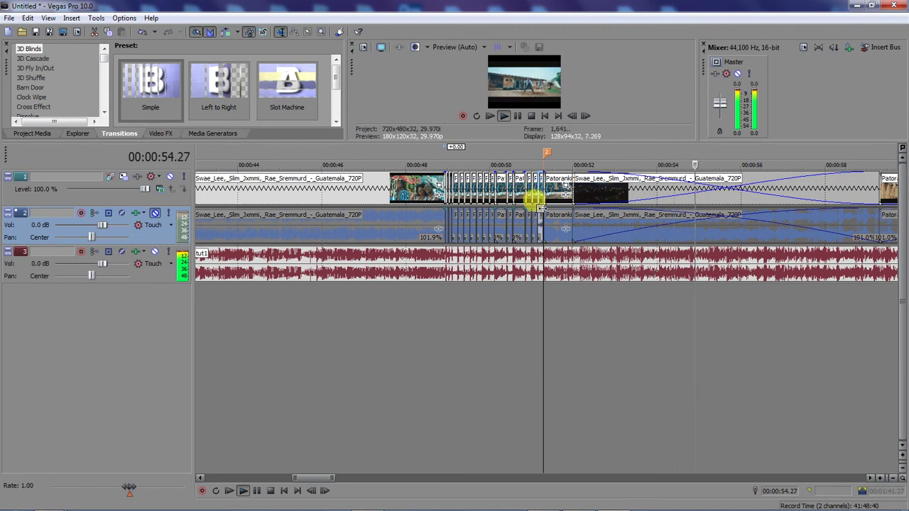
{"action": "key", "text": "space"}
{"action": "key", "text": "space"}
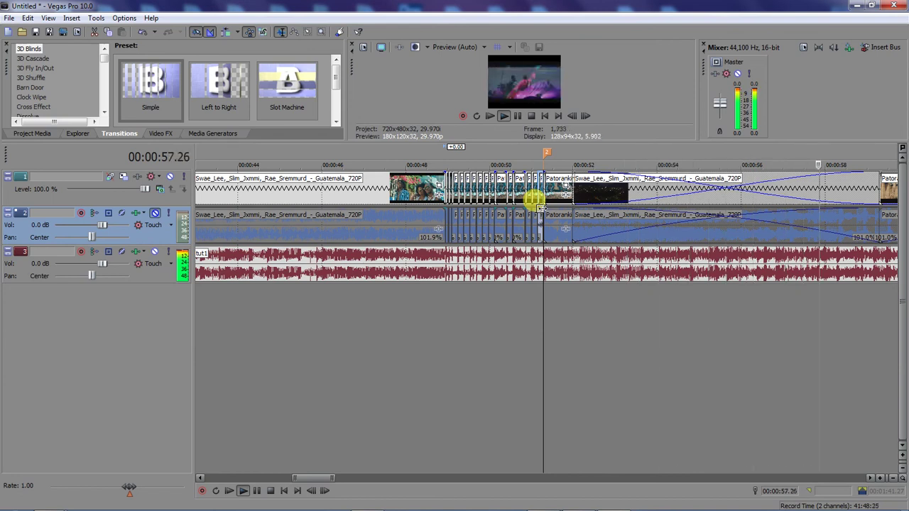
{"action": "scroll", "coordinate": [534, 201], "scroll_direction": "down", "scroll_amount": 5}
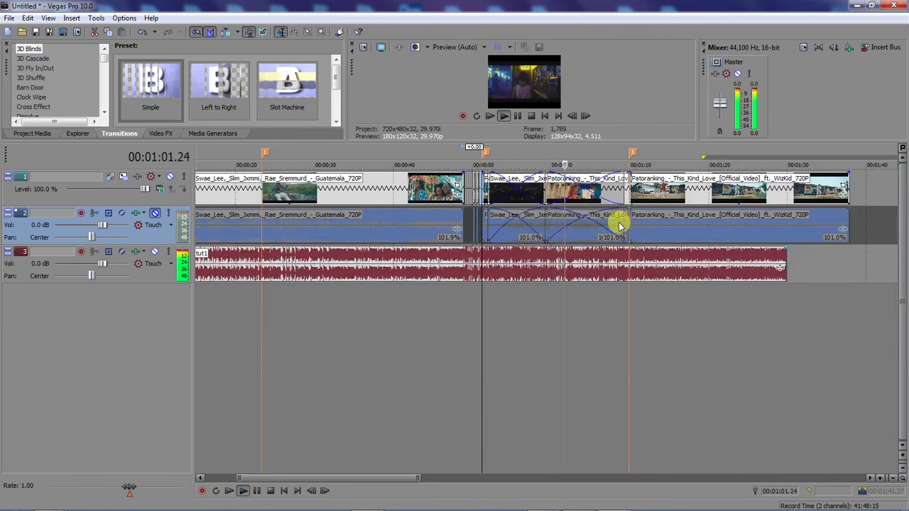
{"action": "scroll", "coordinate": [630, 220], "scroll_direction": "up", "scroll_amount": 6}
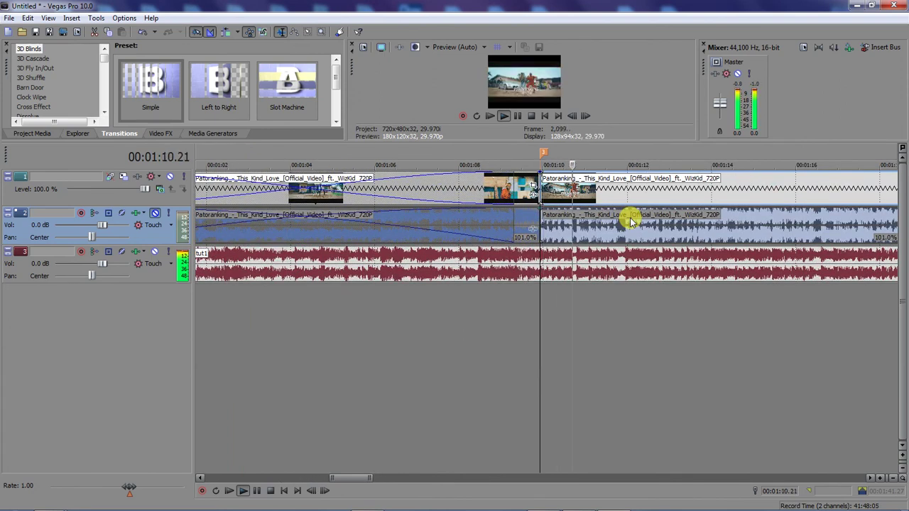
Step: Extend the end of the tut1 audio to line up with the end of the last This Kind Love clip
{"action": "scroll", "coordinate": [630, 220], "scroll_direction": "down", "scroll_amount": 5}
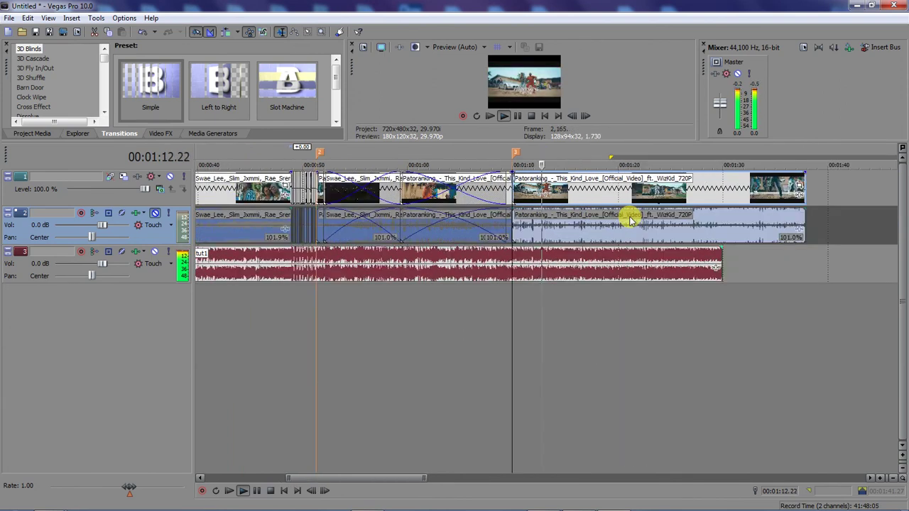
{"action": "left_click_drag", "start_coordinate": [719, 259], "coordinate": [804, 245]}
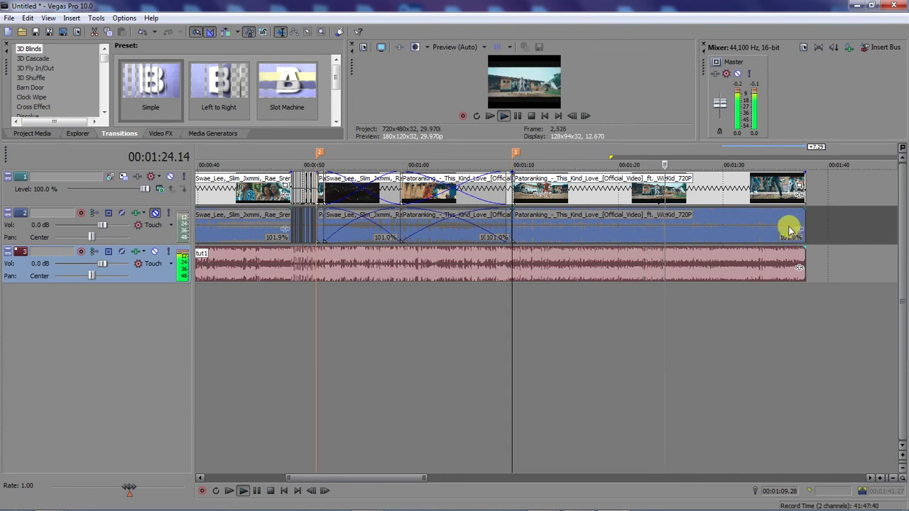
{"action": "key", "text": "space"}
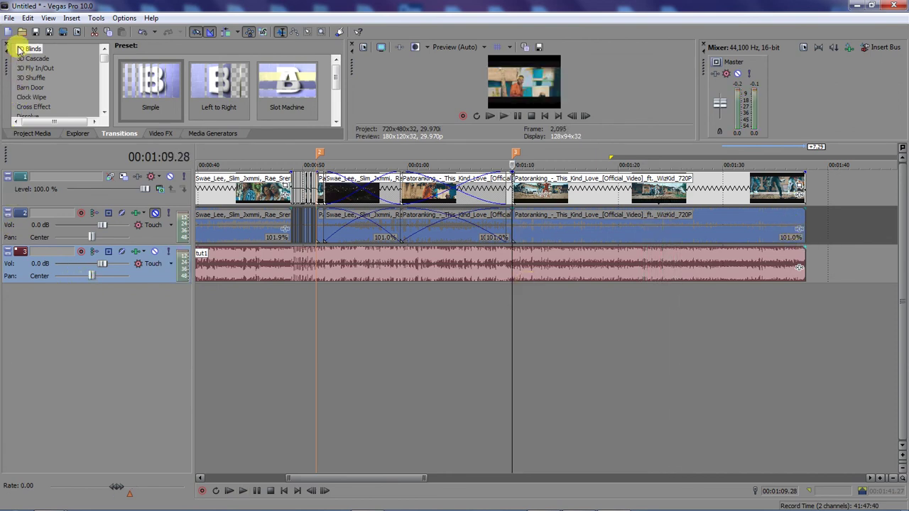
Step: Start rendering the project and set the output format to MainConcept AVC/AAC (*.mp4)
{"action": "left_click", "coordinate": [10, 19]}
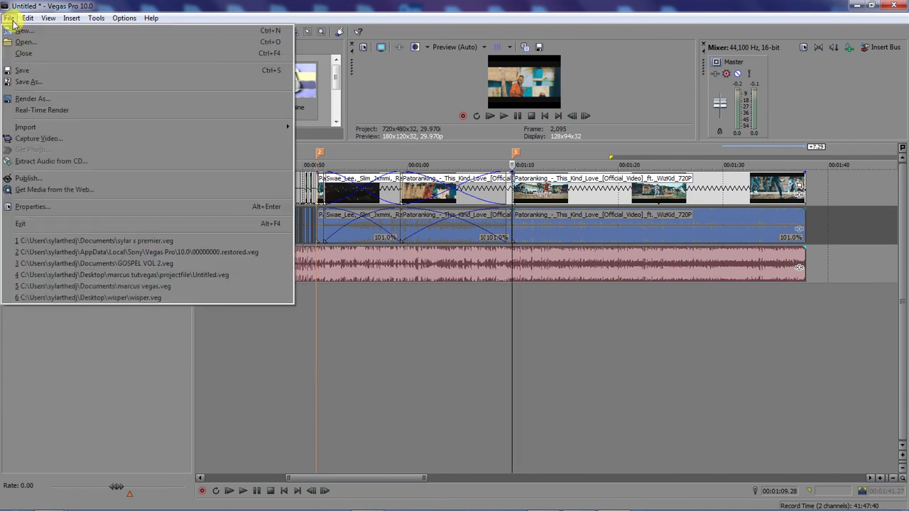
{"action": "left_click", "coordinate": [21, 97]}
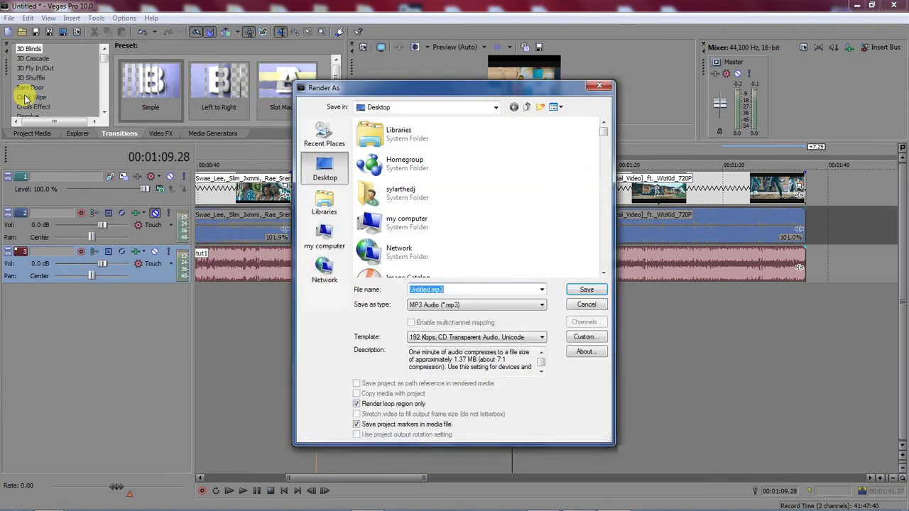
{"action": "left_click", "coordinate": [465, 306]}
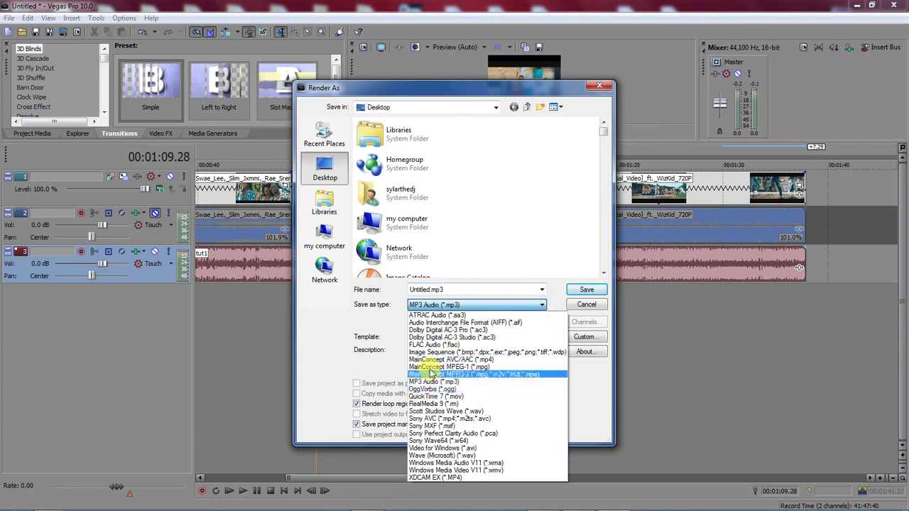
{"action": "left_click", "coordinate": [481, 361]}
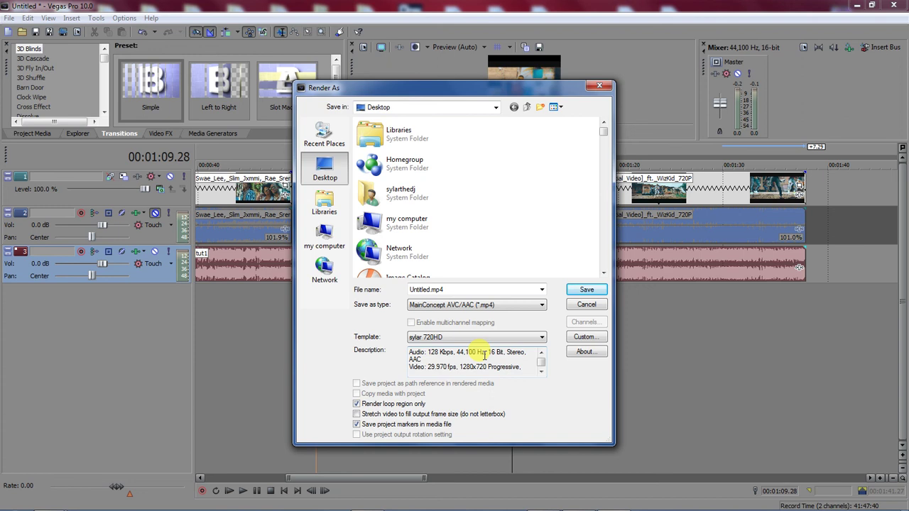
Step: Open the custom settings of the MainConcept AVC/AAC render template and review its video and audio options
{"action": "left_click", "coordinate": [585, 338]}
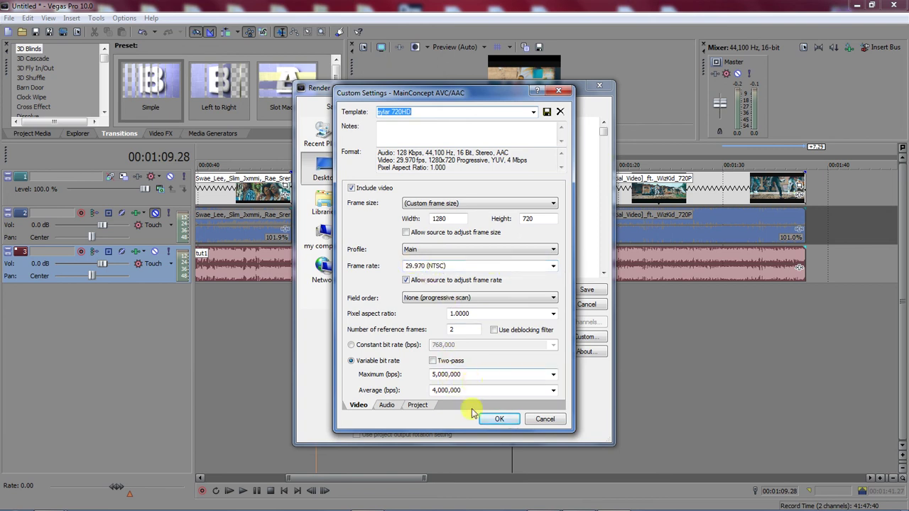
{"action": "left_click", "coordinate": [387, 405]}
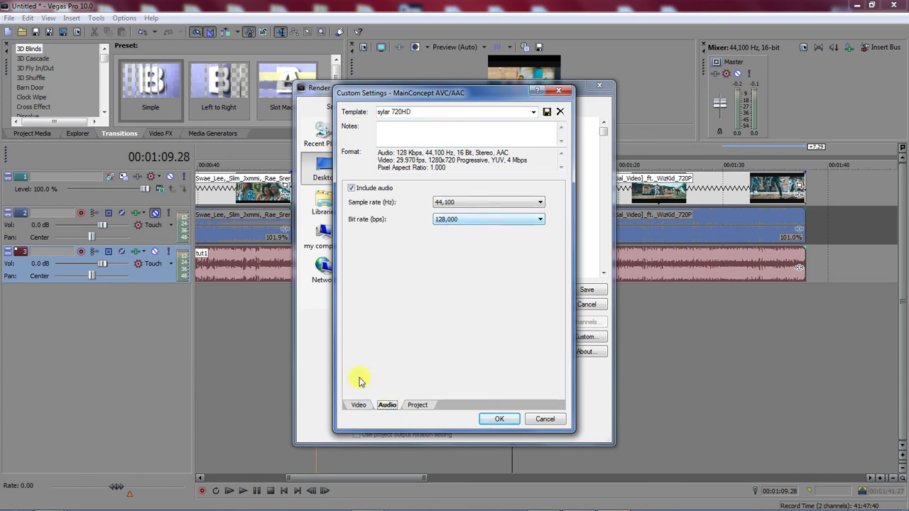
{"action": "left_click", "coordinate": [359, 405]}
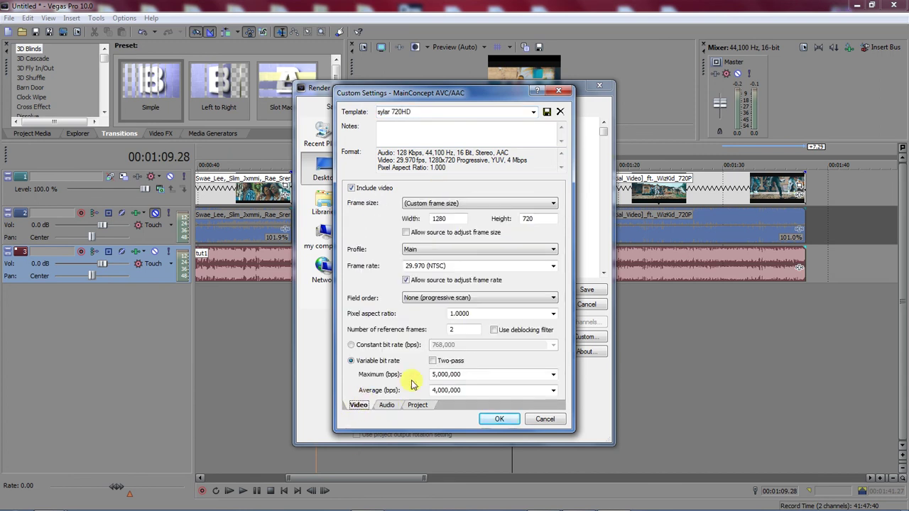